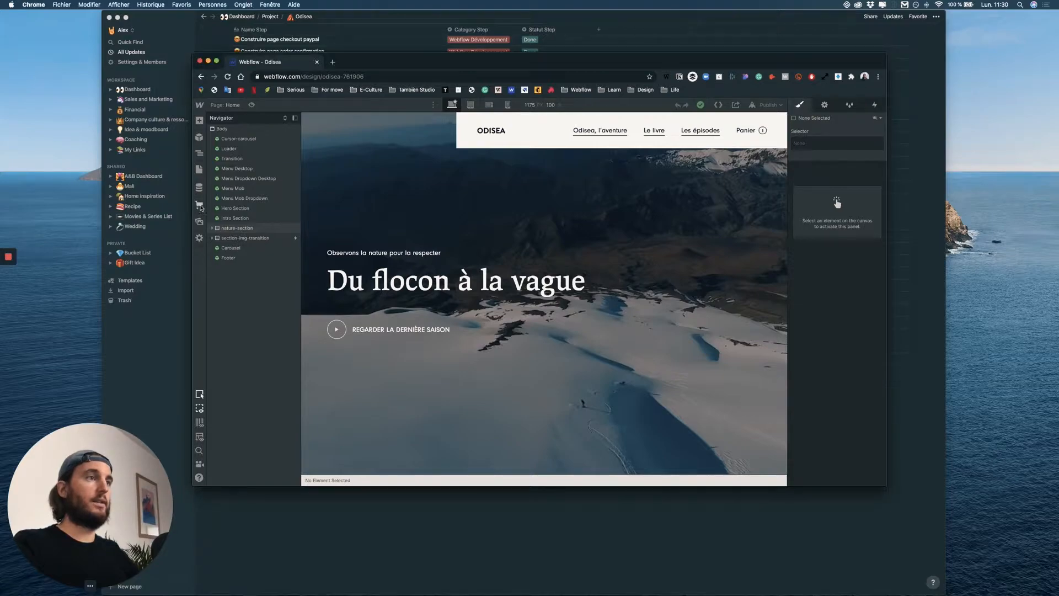
# Examine the store, design and launch checklists in the ecommerce setup guide, then close the guide.
pyautogui.click(199, 205)
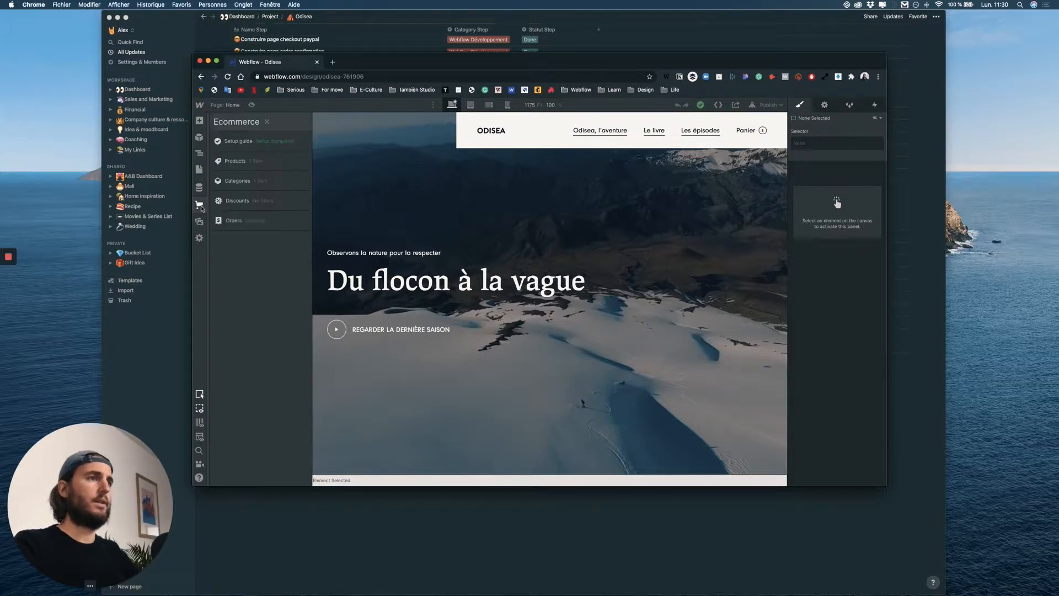
pyautogui.click(246, 146)
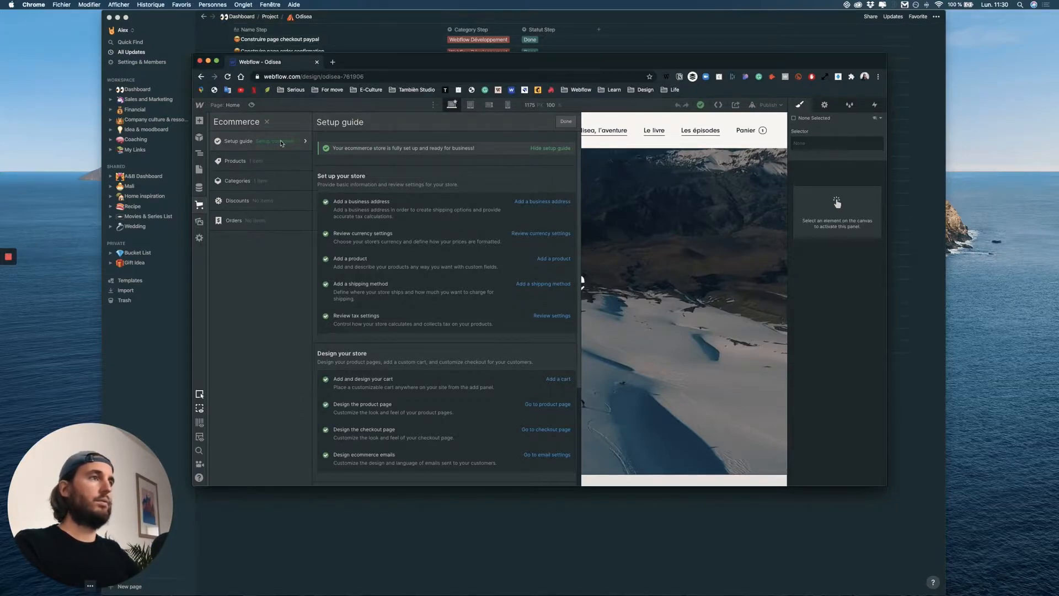
pyautogui.scroll(-5, 462, 232)
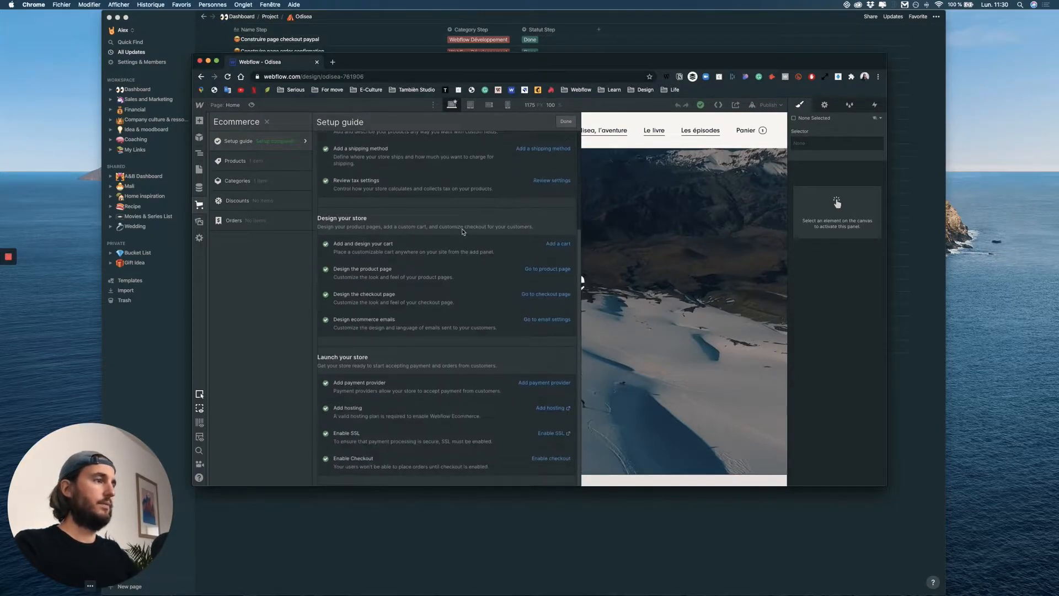
pyautogui.scroll(5, 462, 232)
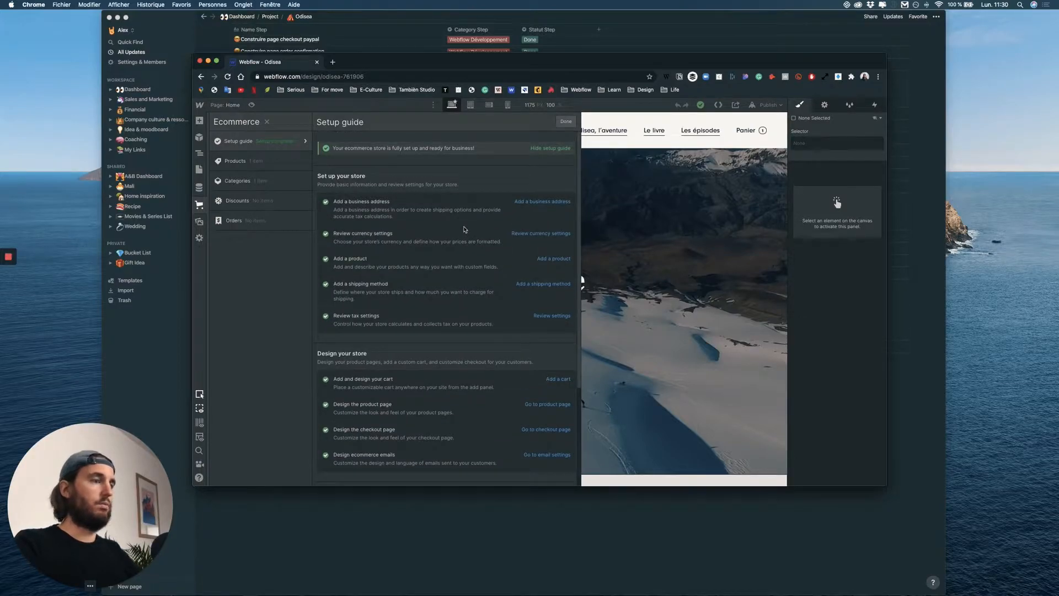
pyautogui.scroll(-5, 463, 230)
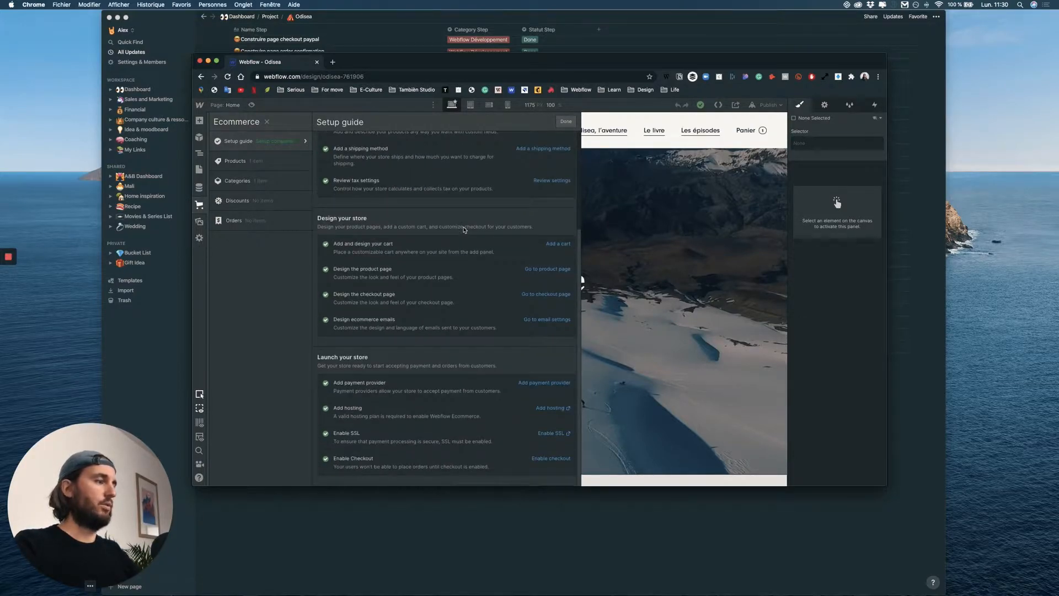
pyautogui.scroll(5, 456, 217)
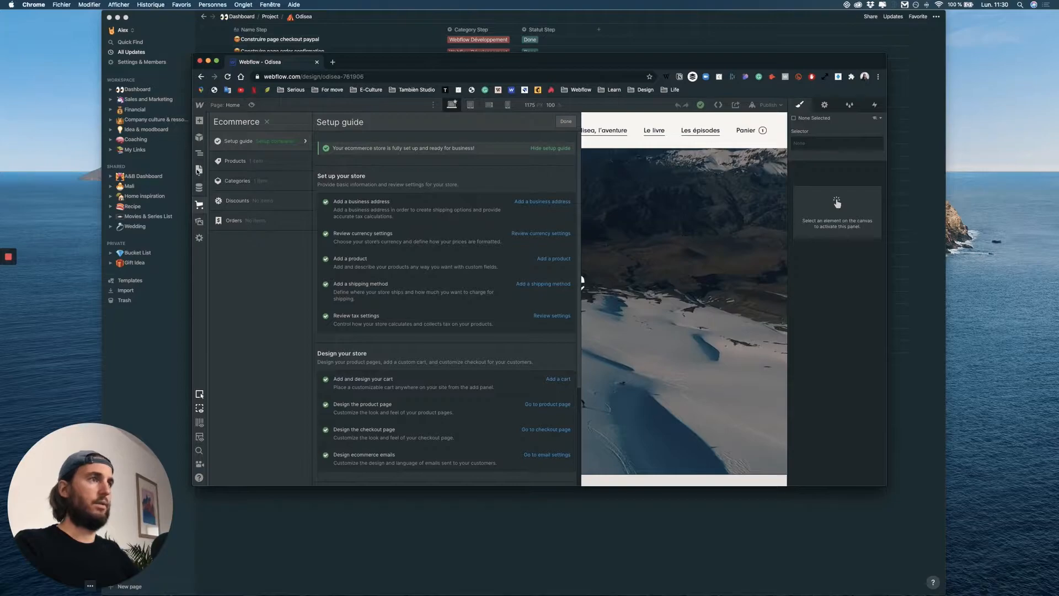
pyautogui.click(565, 121)
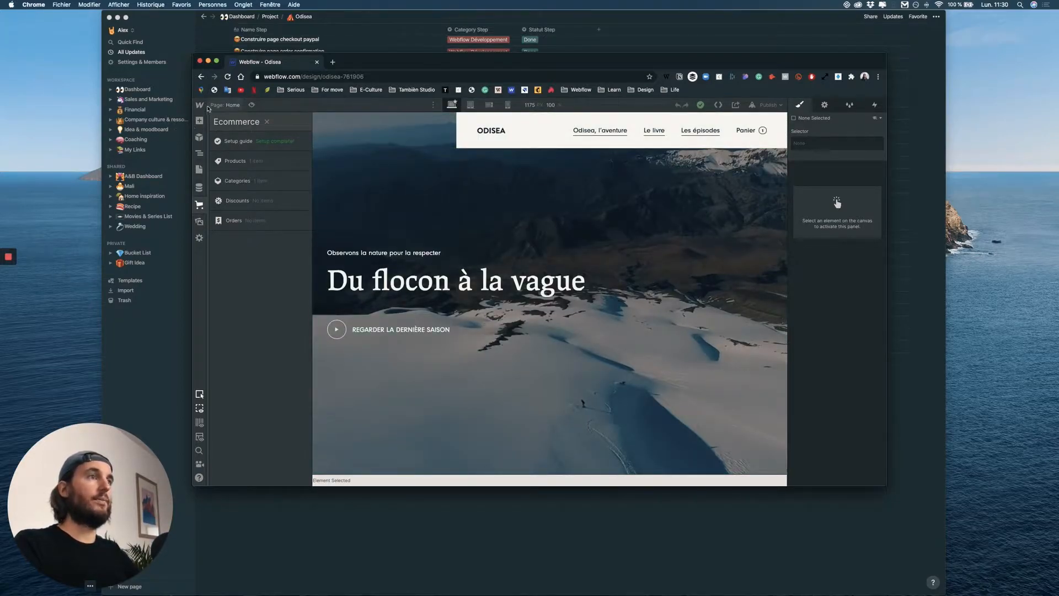
# Open the hosting settings of the Odisea project.
pyautogui.click(234, 126)
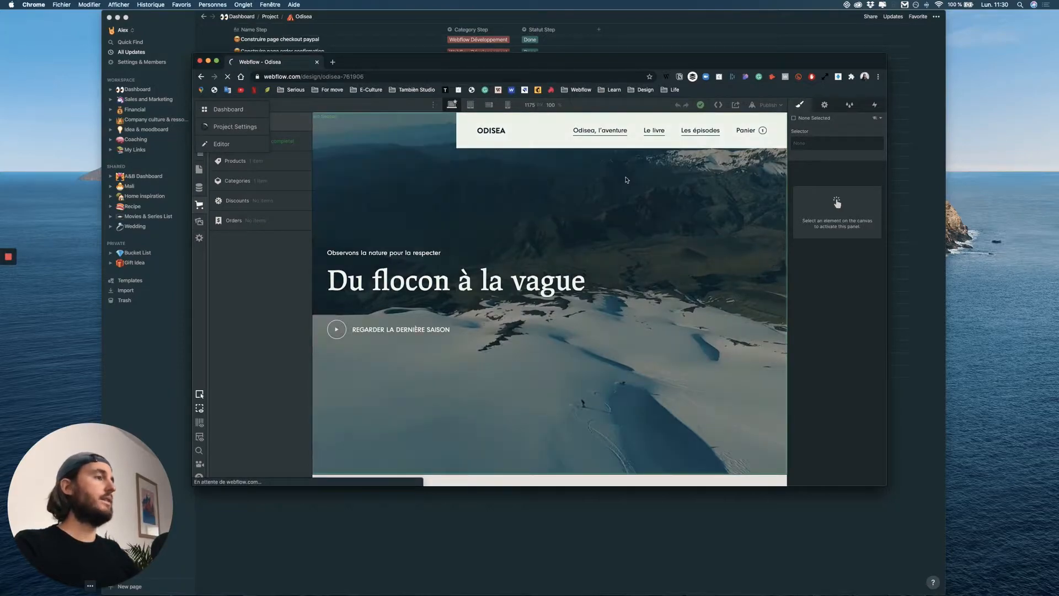
pyautogui.scroll(-12, 379, 186)
pyautogui.scroll(13, 379, 186)
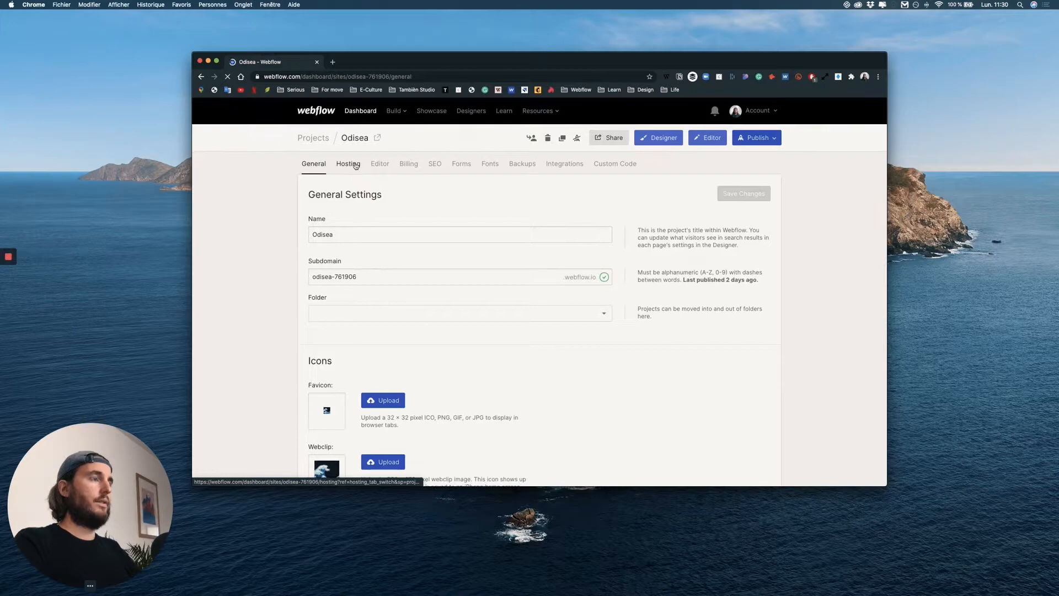
pyautogui.click(356, 166)
# Start adding a custom domain by choosing to buy a new one with GoDaddy as the provider.
pyautogui.scroll(-1, 525, 261)
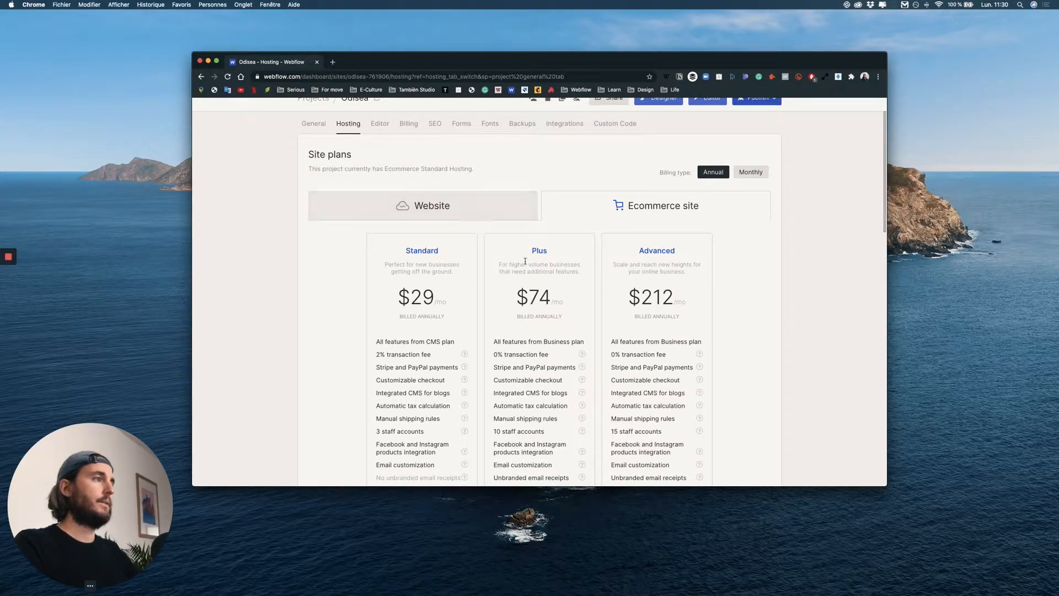
pyautogui.scroll(-5, 345, 217)
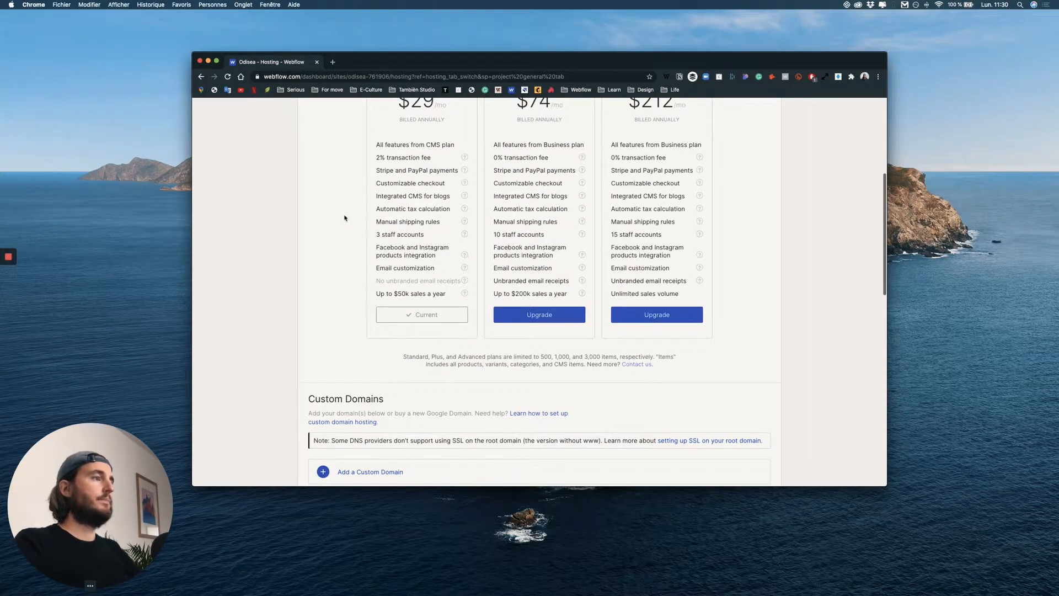
pyautogui.scroll(6, 344, 218)
pyautogui.scroll(-6, 479, 264)
pyautogui.scroll(-4, 480, 264)
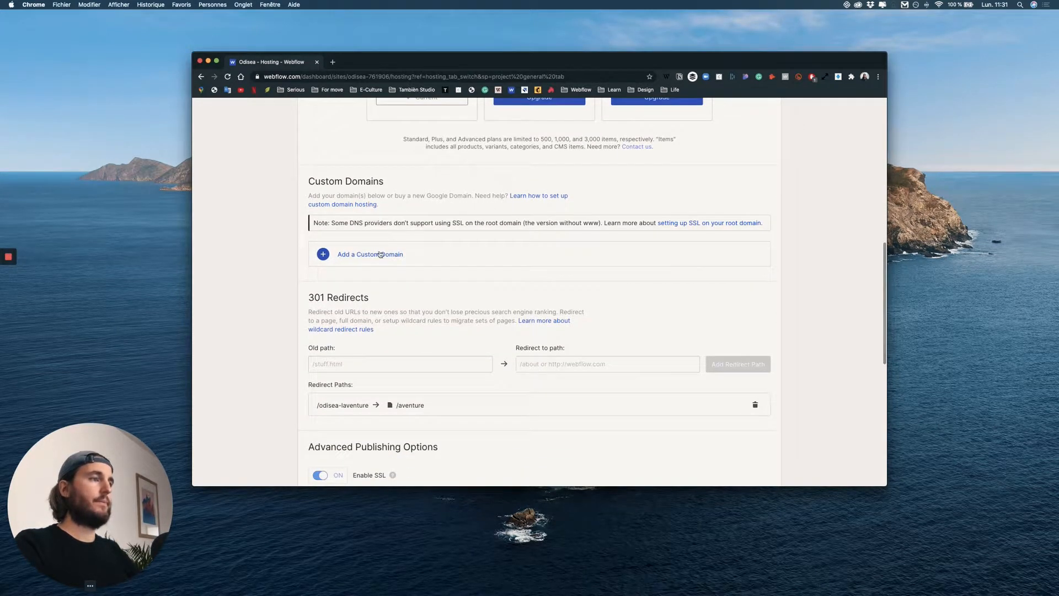
pyautogui.click(367, 253)
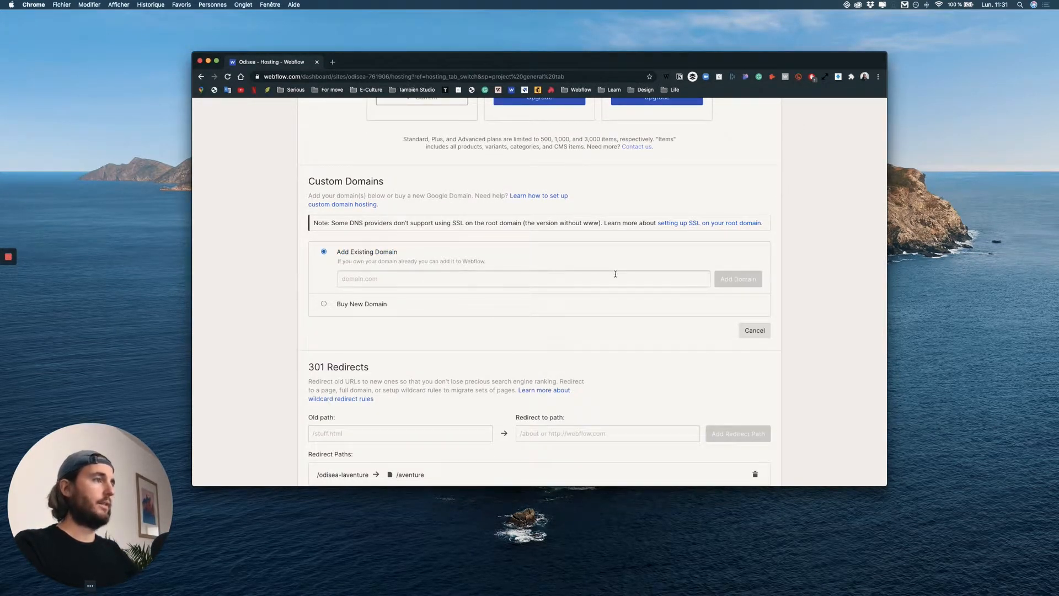
pyautogui.click(362, 305)
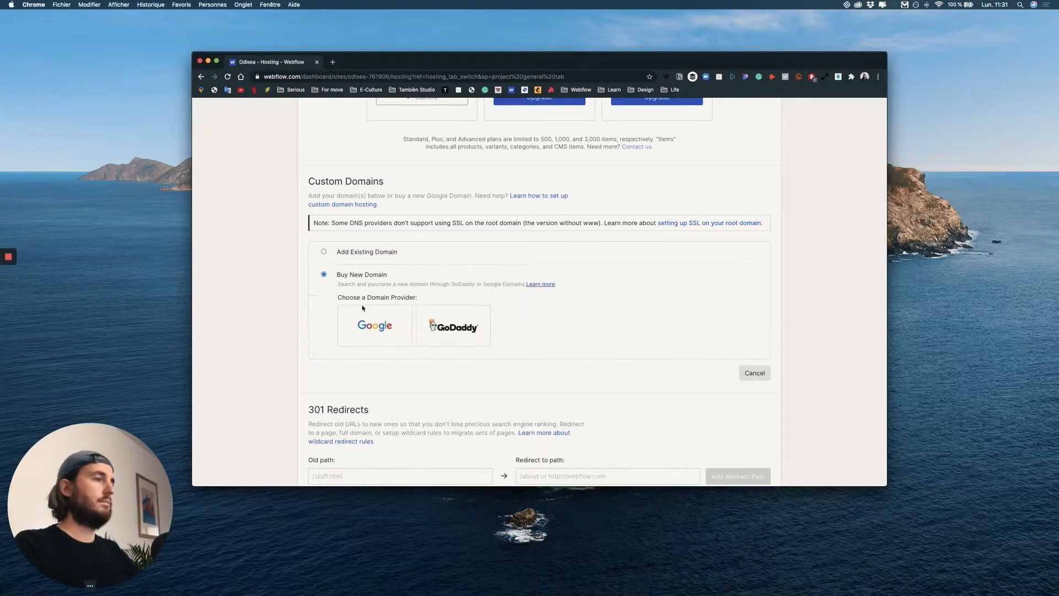
pyautogui.click(342, 252)
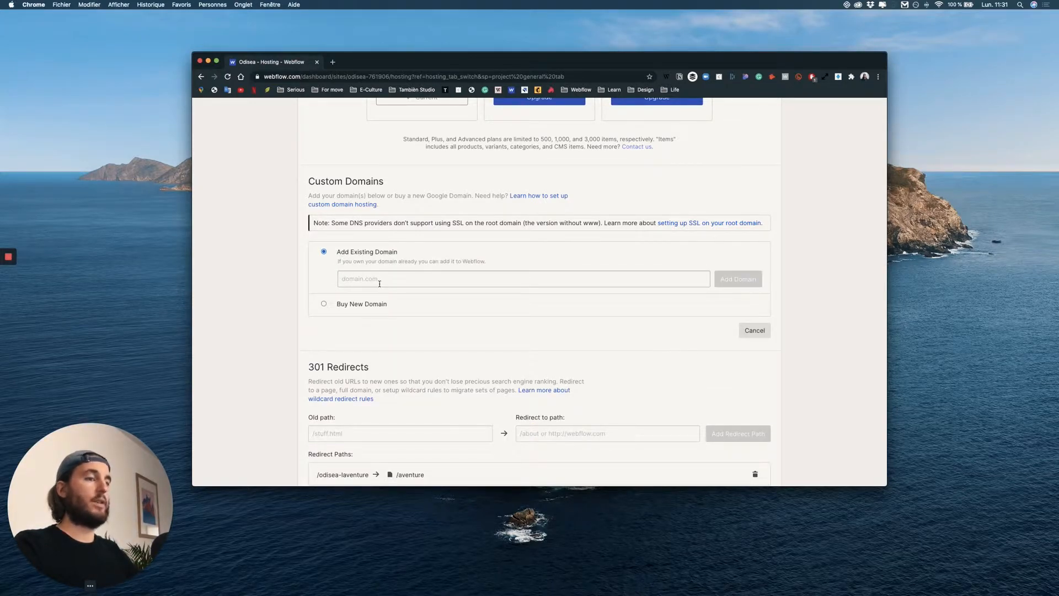
pyautogui.click(355, 306)
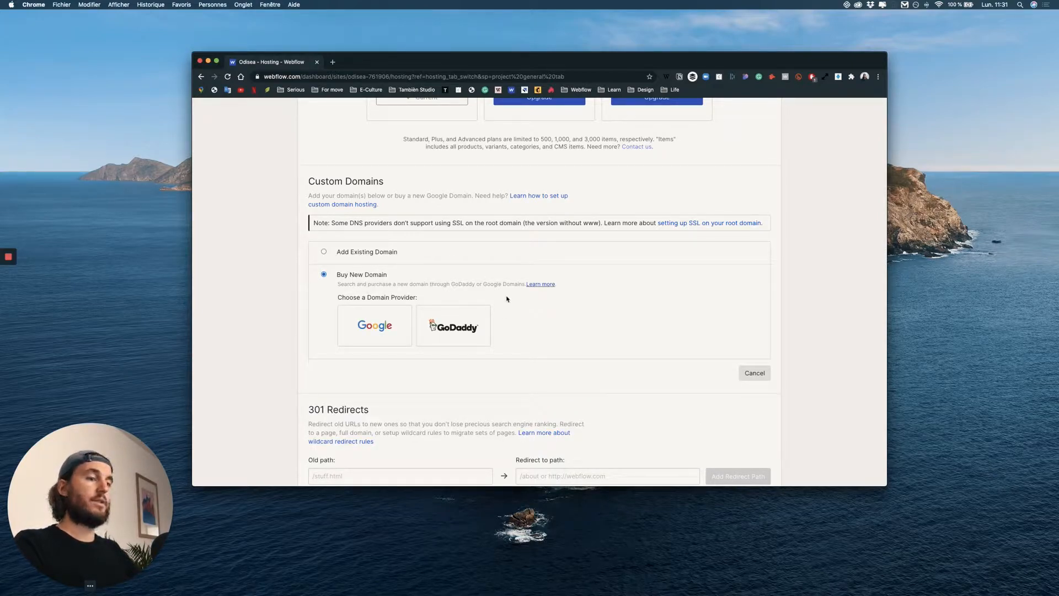
pyautogui.click(475, 322)
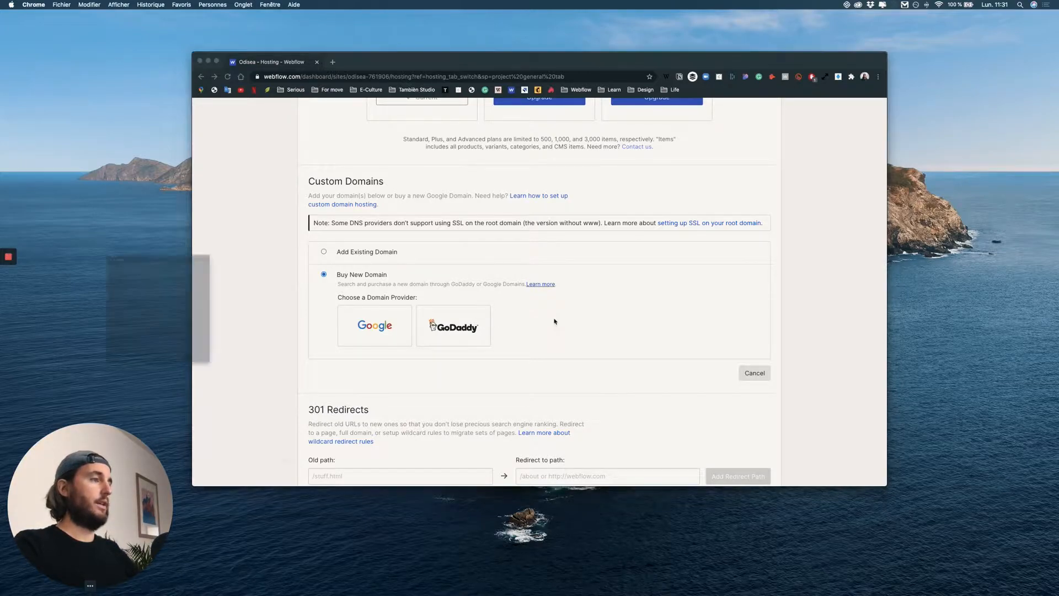
# Search GoDaddy for the domain name odisea-expedition.
pyautogui.moveTo(102, 145); pyautogui.dragTo(545, 50)
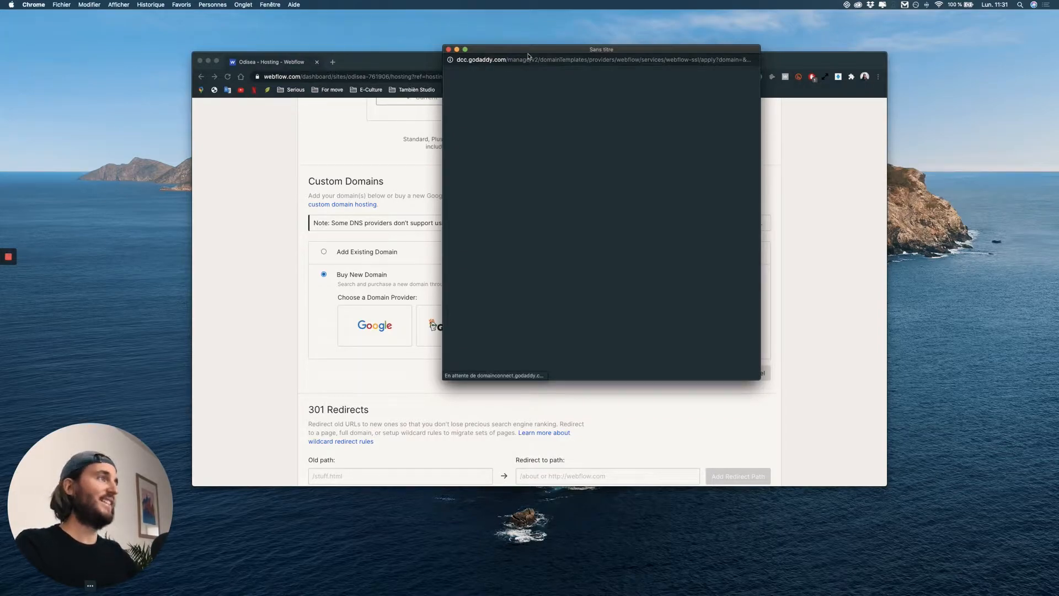
pyautogui.click(556, 239)
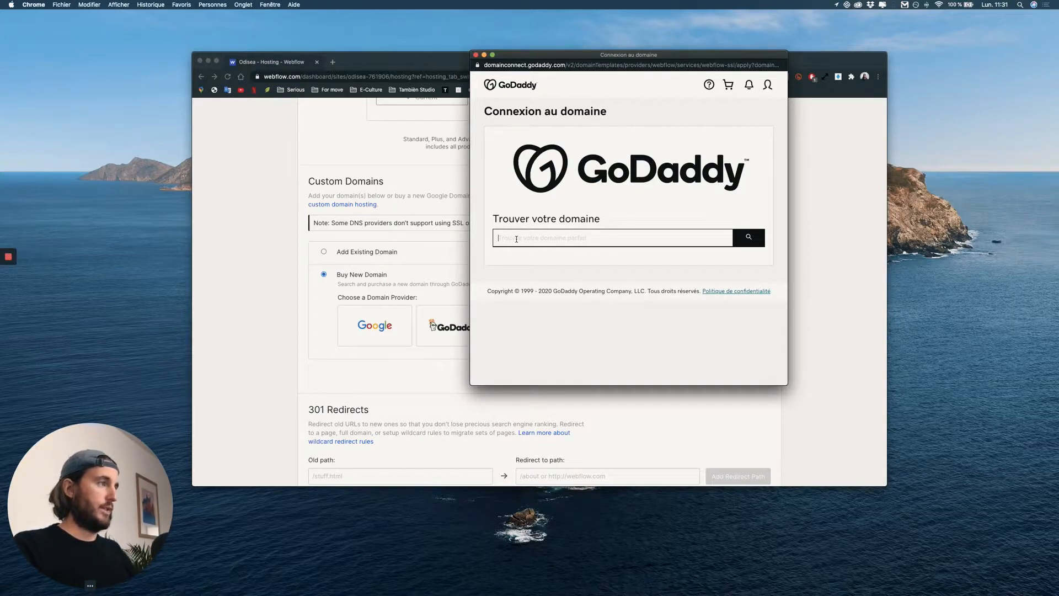
pyautogui.write('odisea')
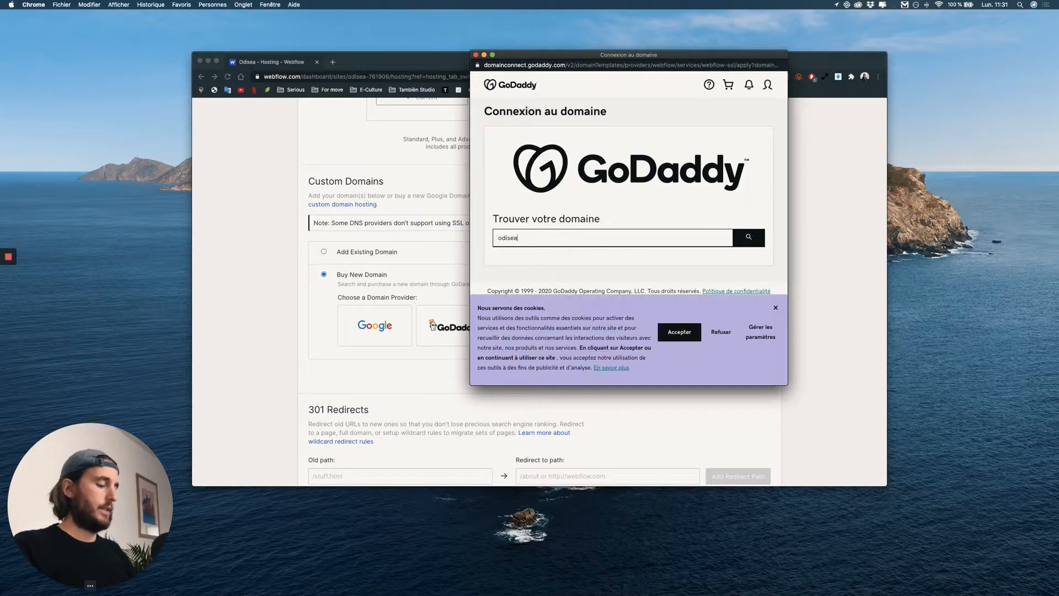
pyautogui.write('-expedition')
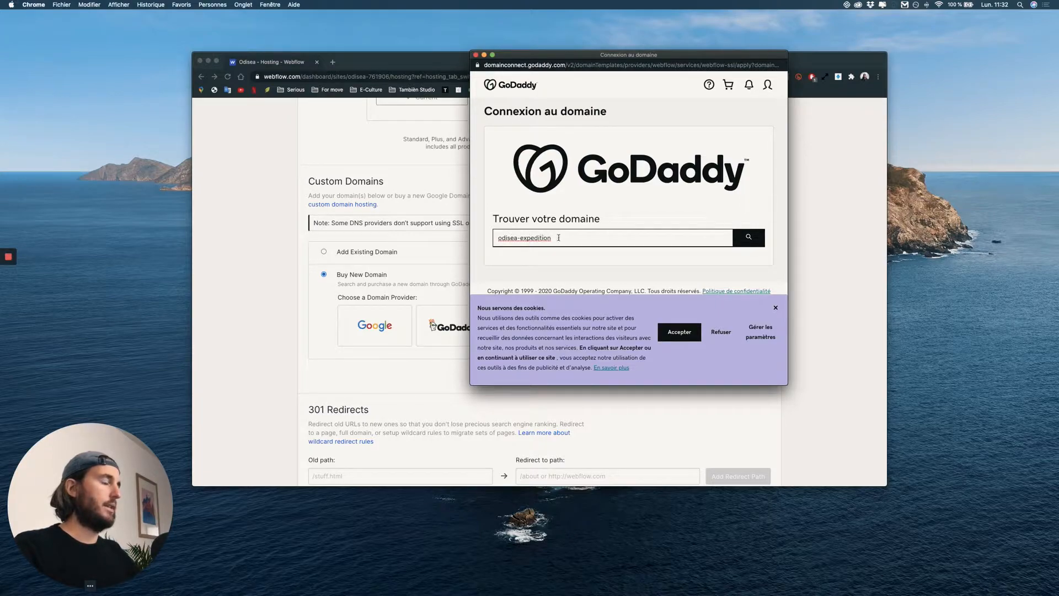
pyautogui.click(749, 242)
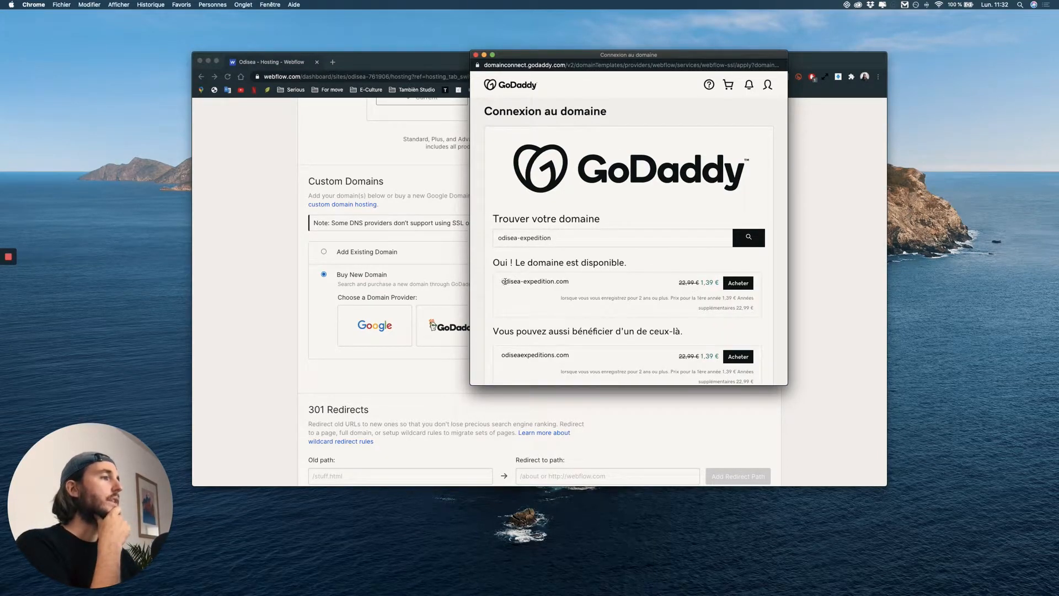
# Choose to buy odisea-expedition.com and decline the full domain privacy and protection add-on.
pyautogui.moveTo(514, 282); pyautogui.dragTo(568, 282)
pyautogui.click(569, 282)
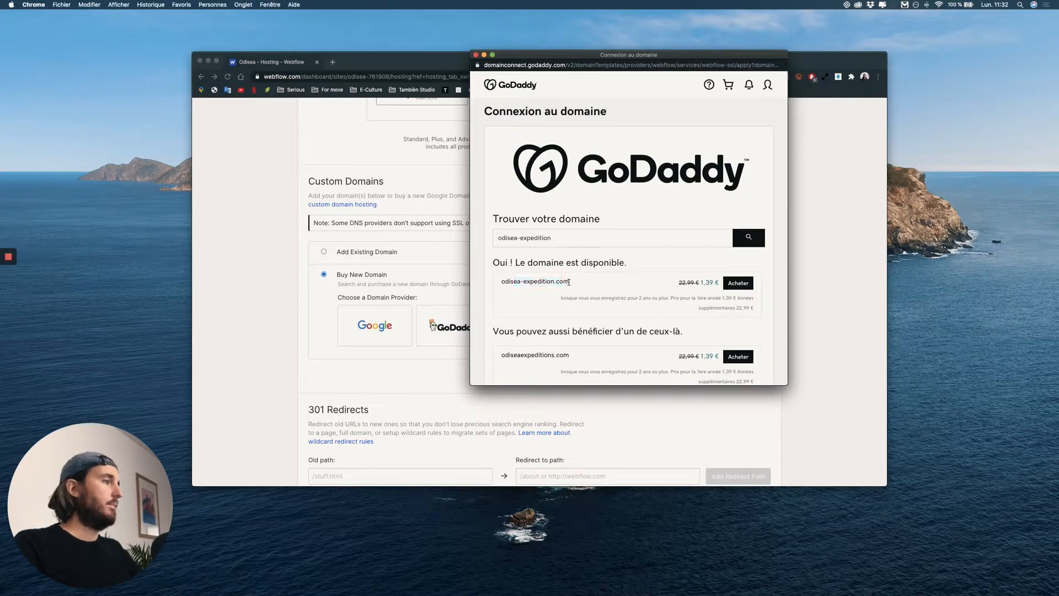
pyautogui.click(740, 284)
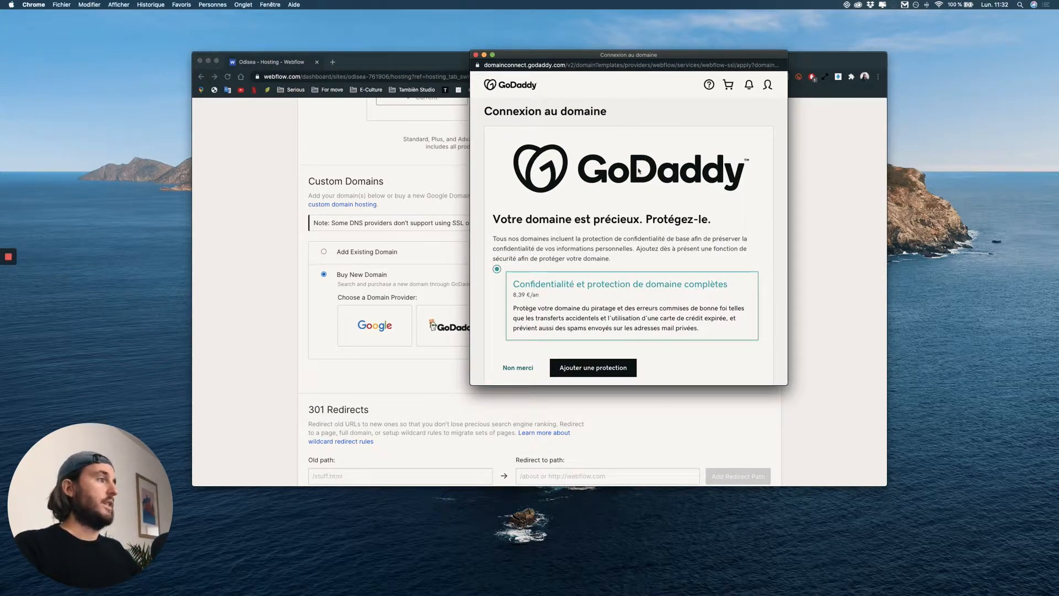
pyautogui.scroll(-2, 632, 180)
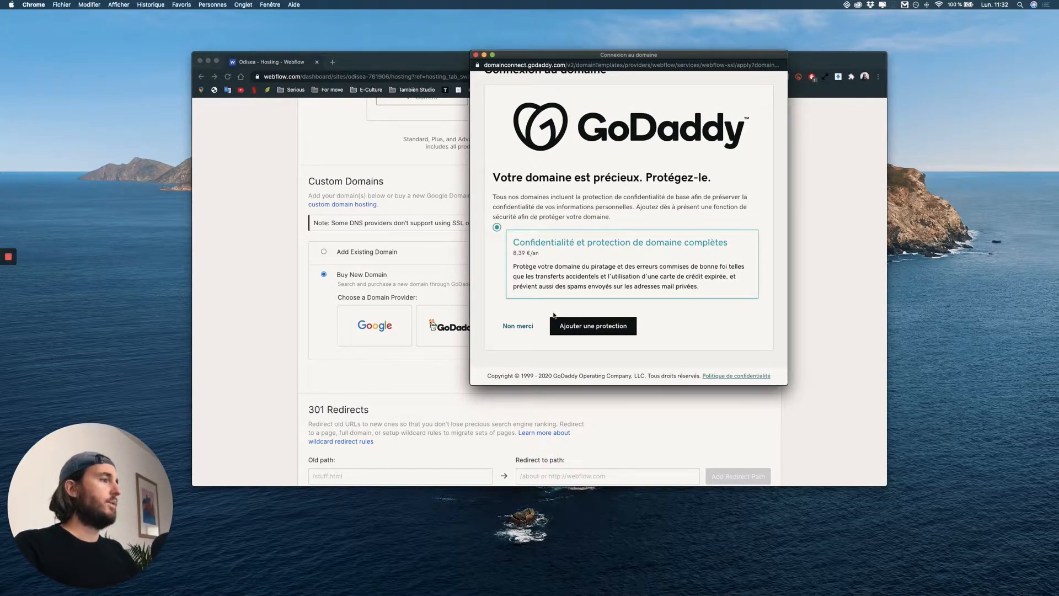
pyautogui.click(520, 329)
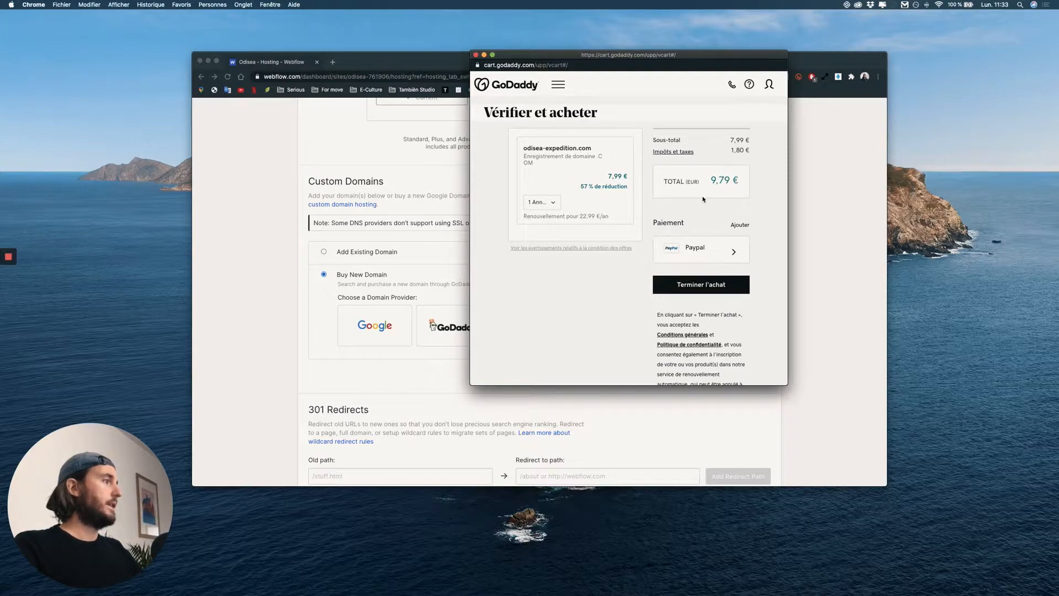
# Review the order for odisea-expedition.com and complete the one-year purchase with PayPal.
pyautogui.scroll(-2, 707, 294)
pyautogui.scroll(3, 707, 294)
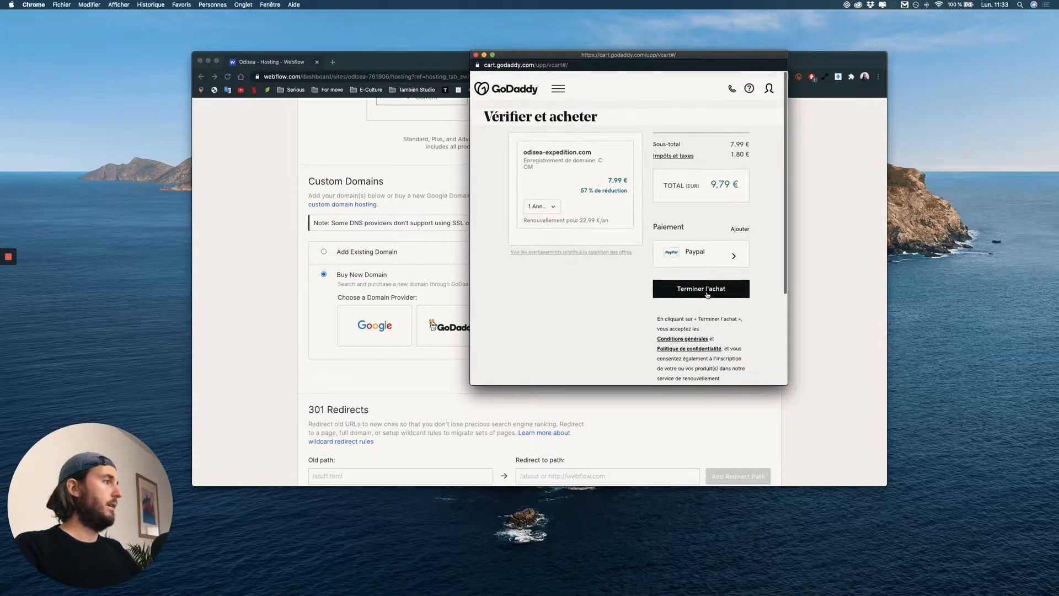
pyautogui.click(707, 291)
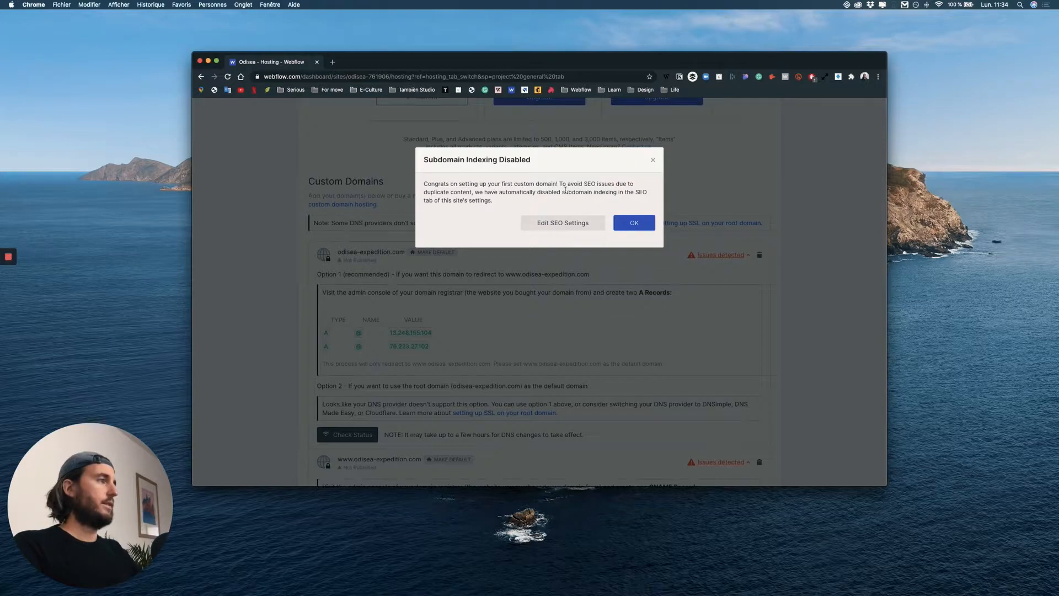
pyautogui.click(641, 223)
pyautogui.scroll(-1, 283, 267)
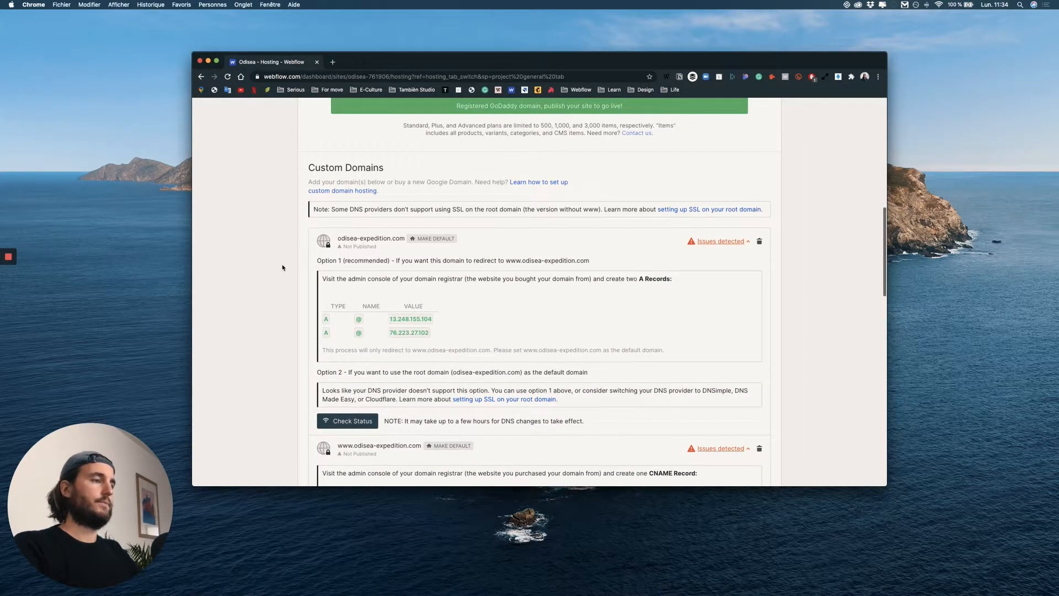
pyautogui.scroll(-5, 283, 267)
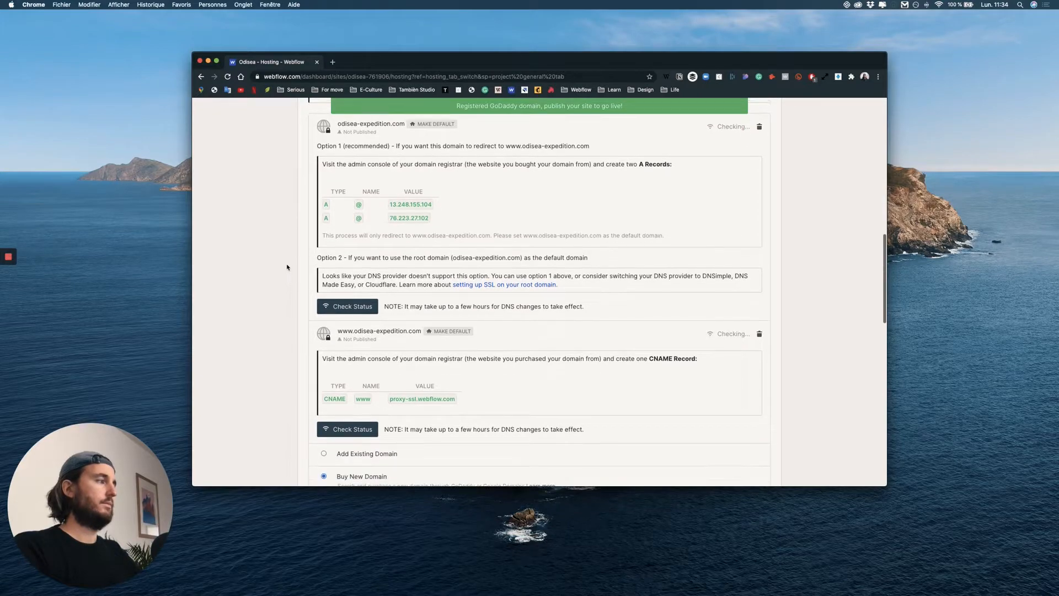
pyautogui.scroll(2, 368, 261)
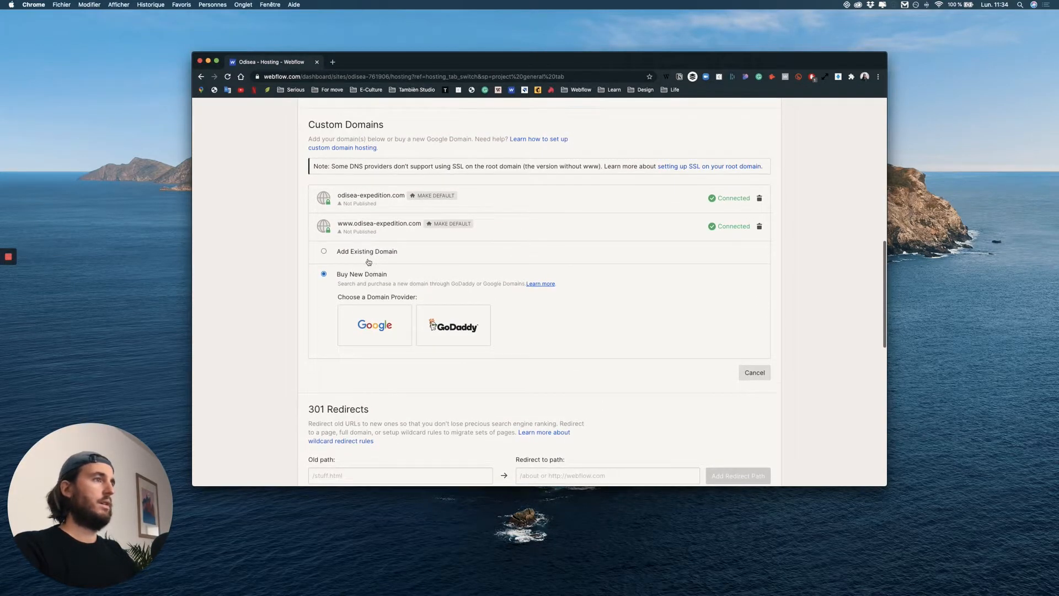
pyautogui.scroll(1, 419, 223)
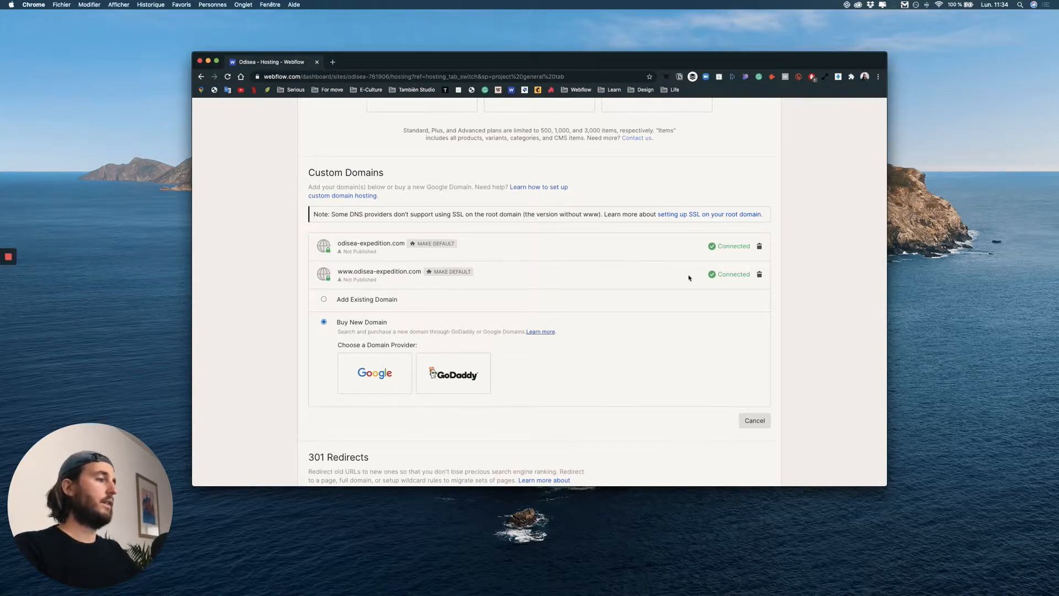
# Delete the 301 redirect from /odisea-laventure to /aventure and look over the advanced publishing options.
pyautogui.scroll(-5, 688, 275)
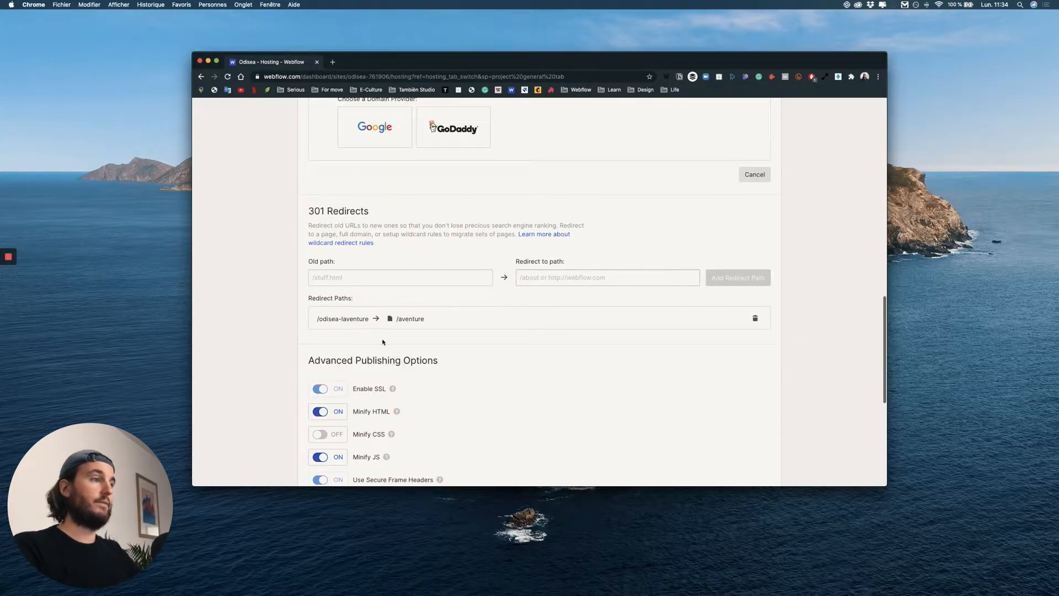
pyautogui.click(756, 319)
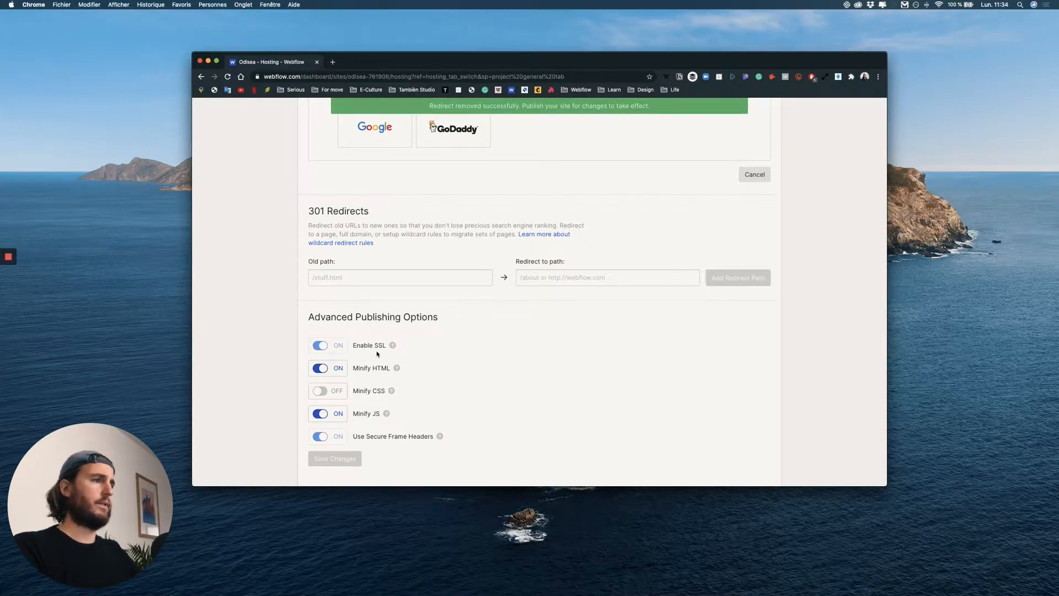
pyautogui.scroll(-3, 377, 354)
pyautogui.scroll(-2, 430, 330)
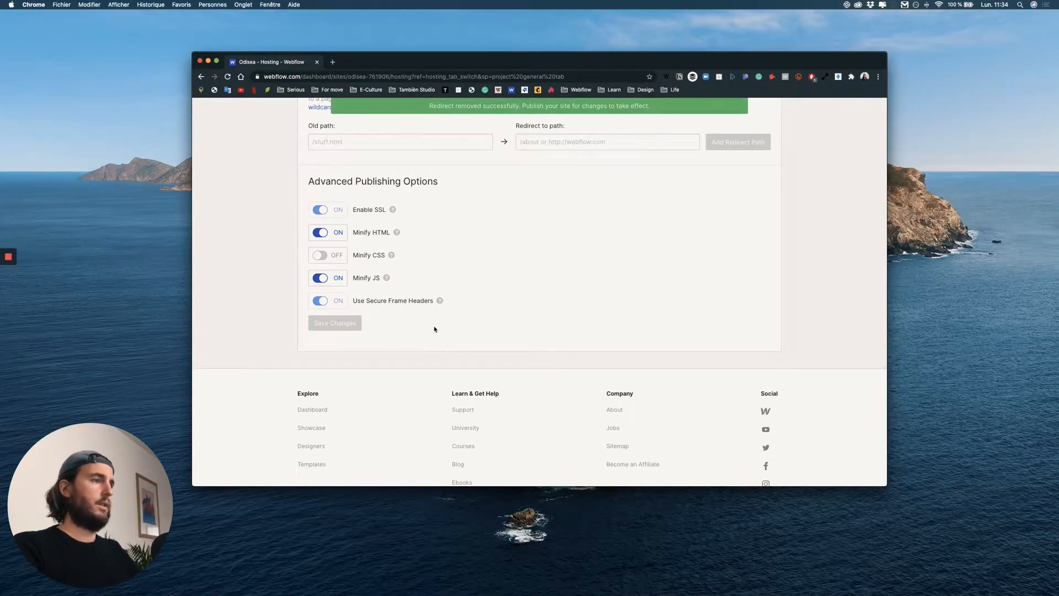
pyautogui.scroll(-2, 434, 329)
pyautogui.scroll(15, 678, 176)
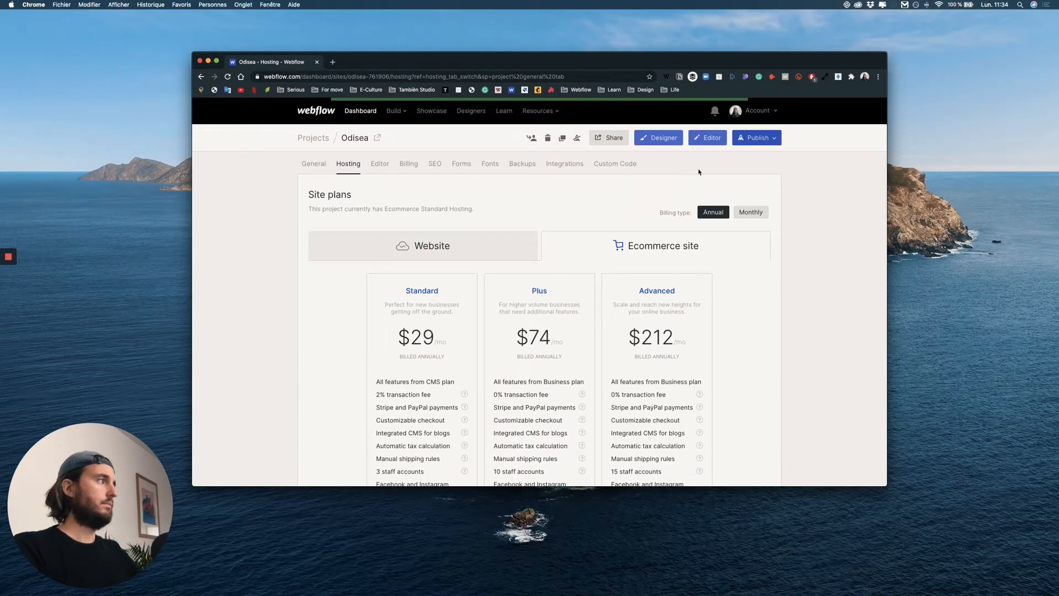
pyautogui.click(760, 140)
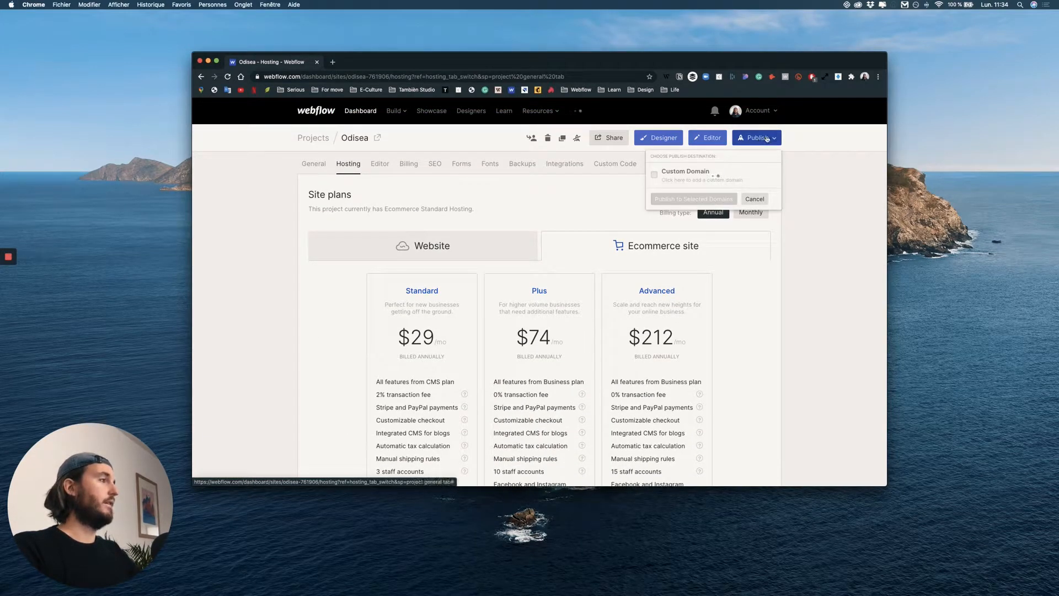
pyautogui.click(655, 175)
pyautogui.click(654, 200)
pyautogui.click(654, 226)
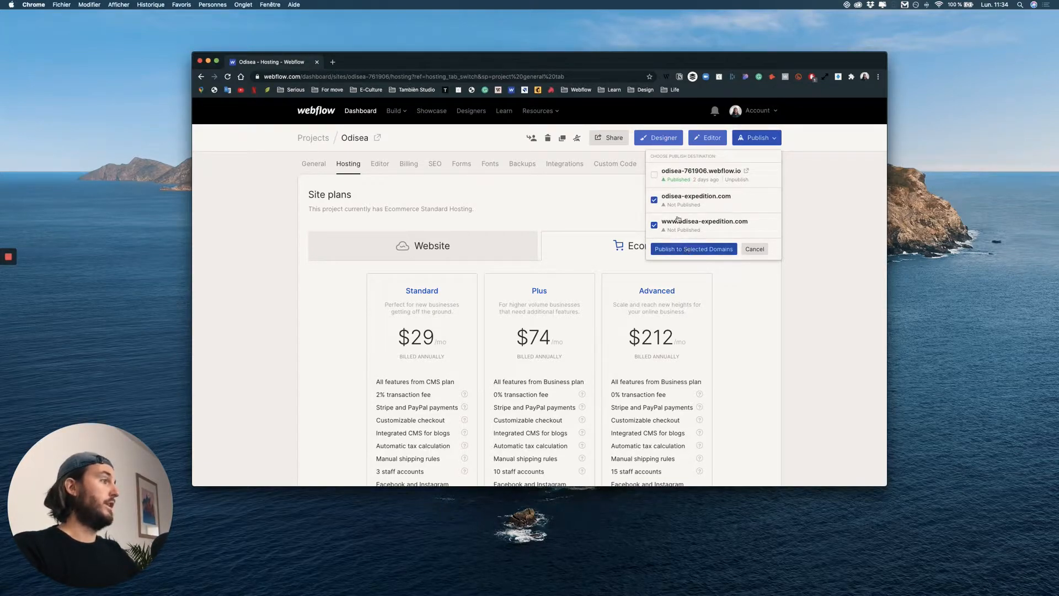
pyautogui.click(686, 248)
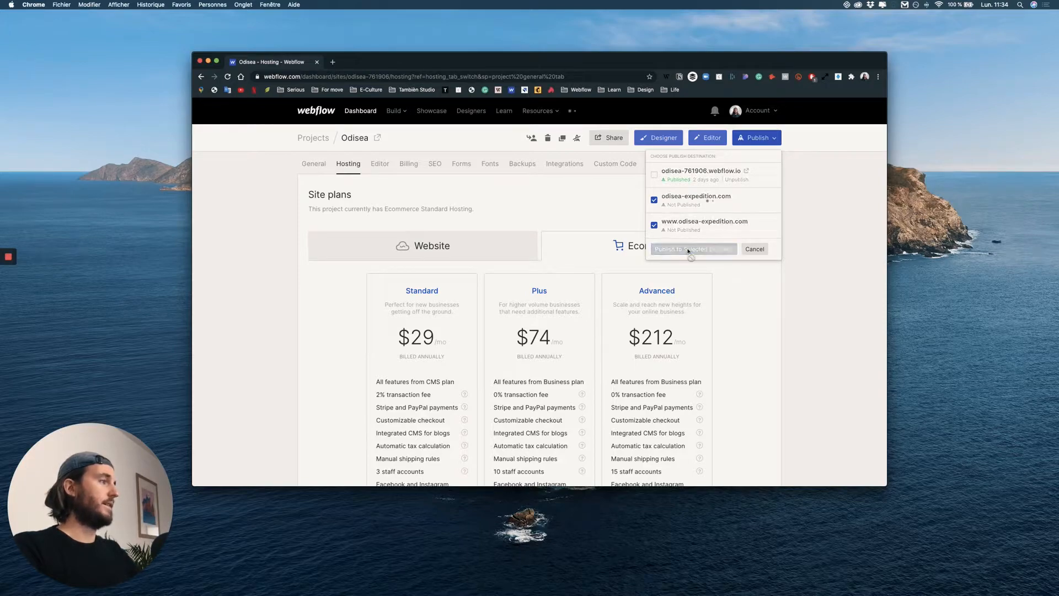
pyautogui.click(377, 138)
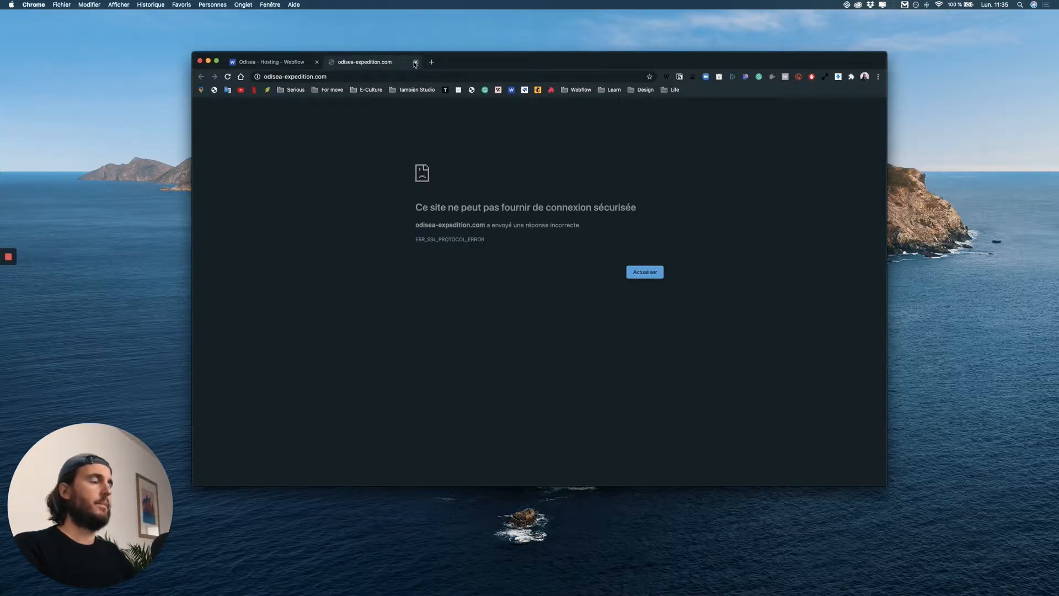
pyautogui.click(282, 63)
pyautogui.scroll(5, 724, 179)
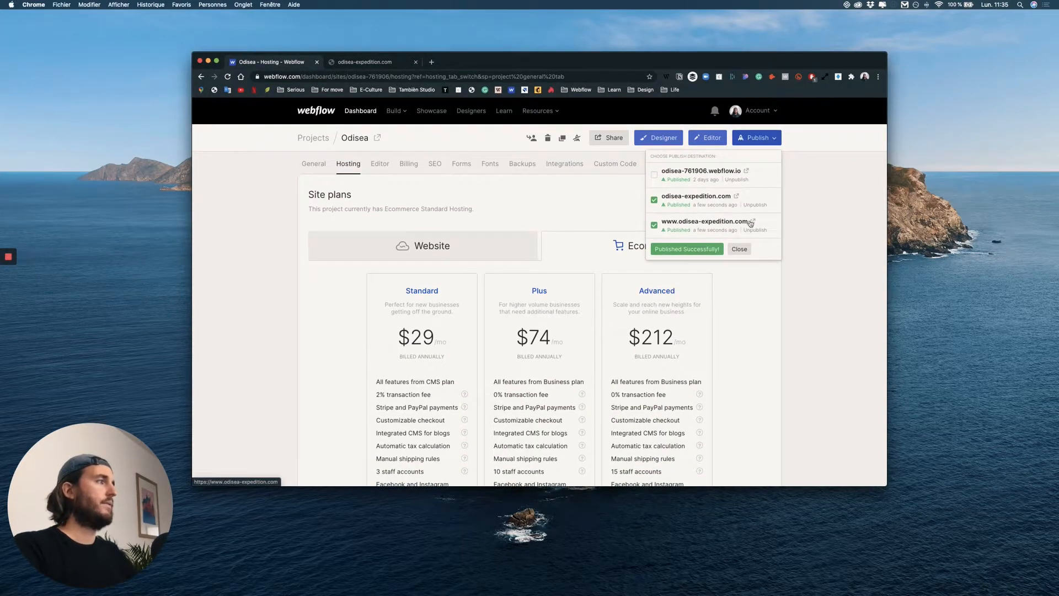
pyautogui.click(751, 222)
# Make odisea-expedition.com the default custom domain in the Odisea project's hosting settings.
pyautogui.press('super+1')
pyautogui.scroll(-5, 656, 285)
pyautogui.scroll(-15, 656, 285)
pyautogui.scroll(10, 693, 263)
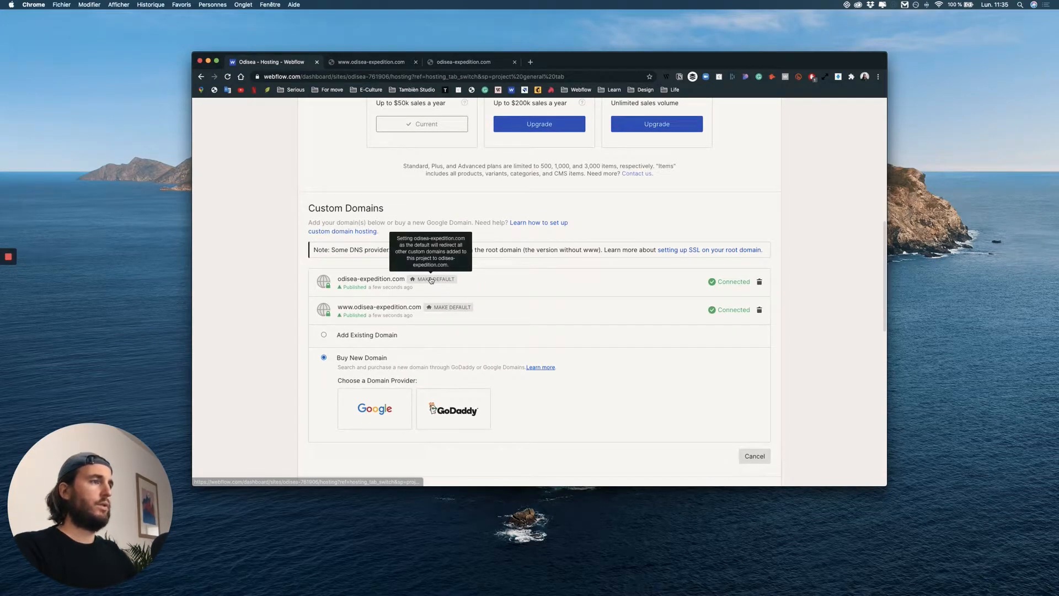
pyautogui.click(461, 281)
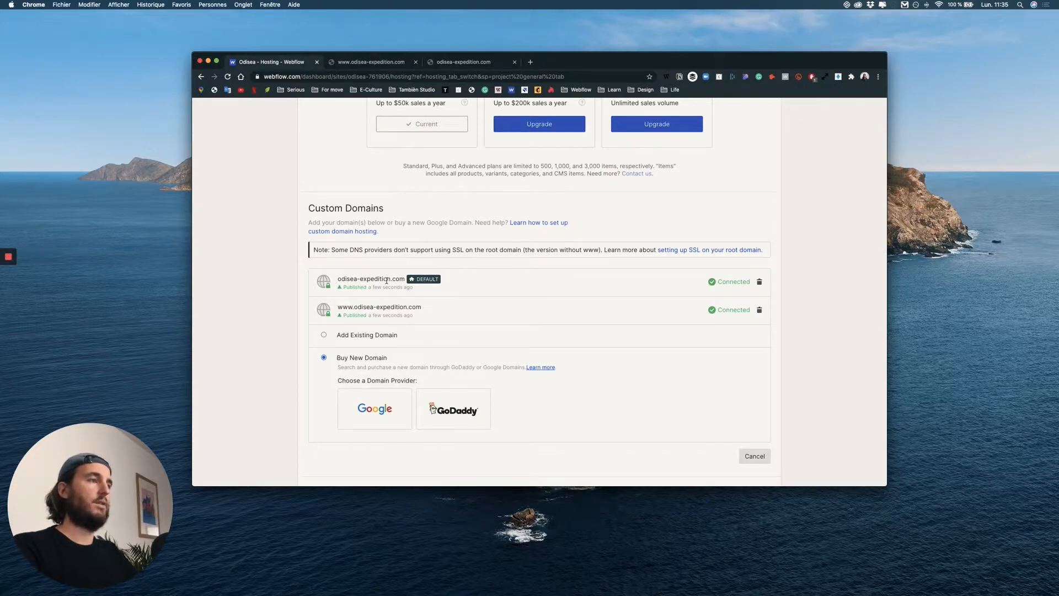
# Republish the site with odisea-expedition.com as the only selected destination.
pyautogui.scroll(10, 520, 265)
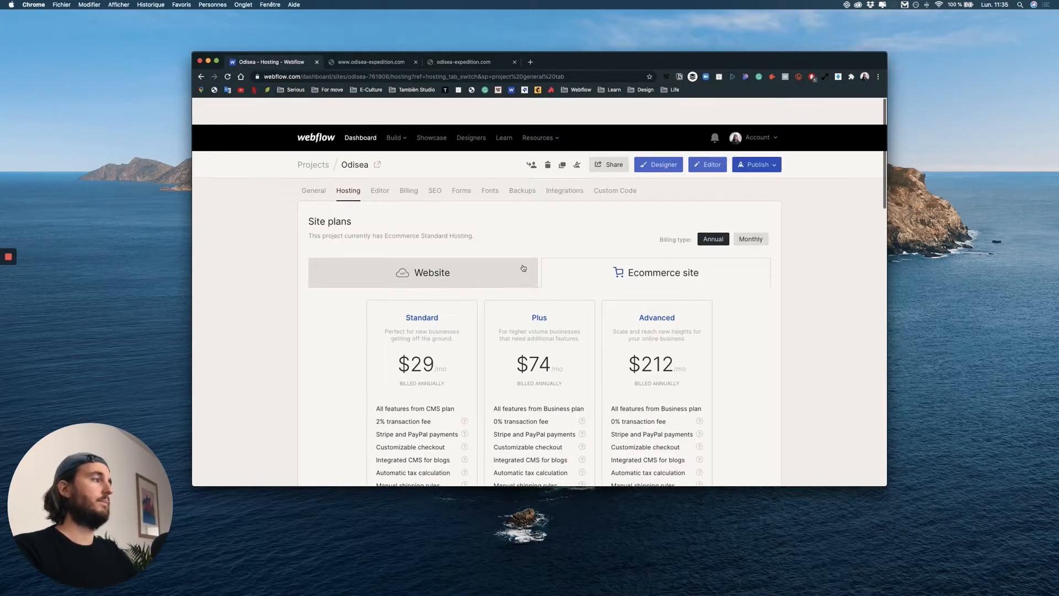
pyautogui.click(758, 138)
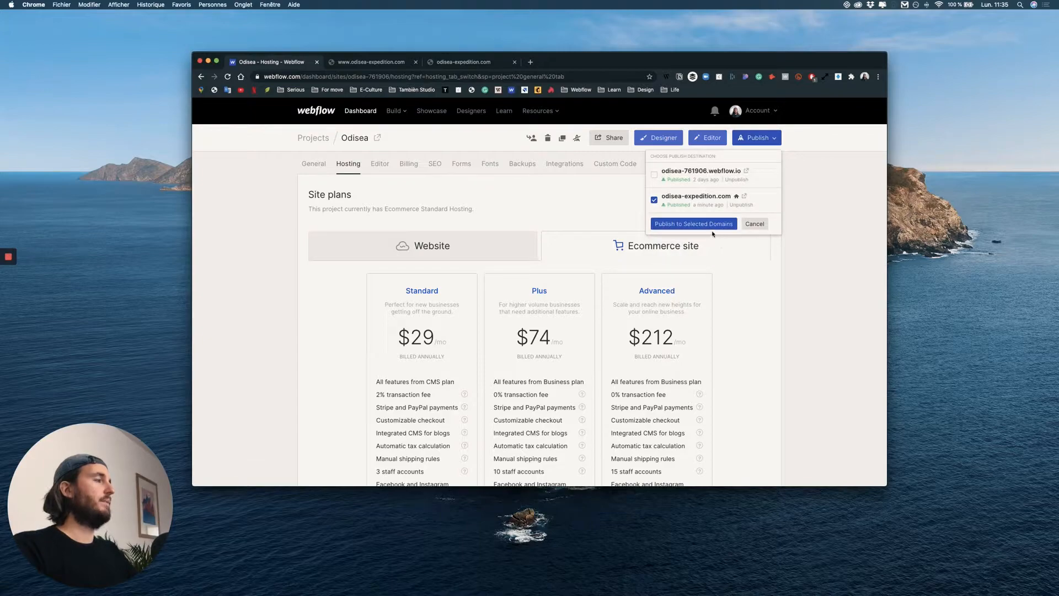
pyautogui.click(716, 224)
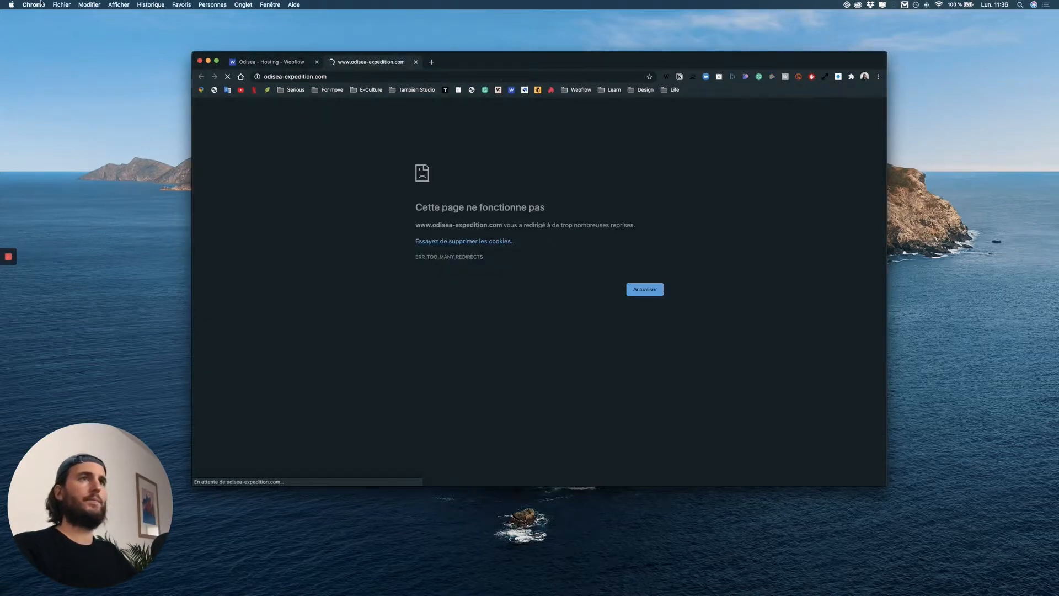
# Clear the browser's browsing history and cookies for the whole time range in Chrome's privacy settings.
pyautogui.click(54, 5)
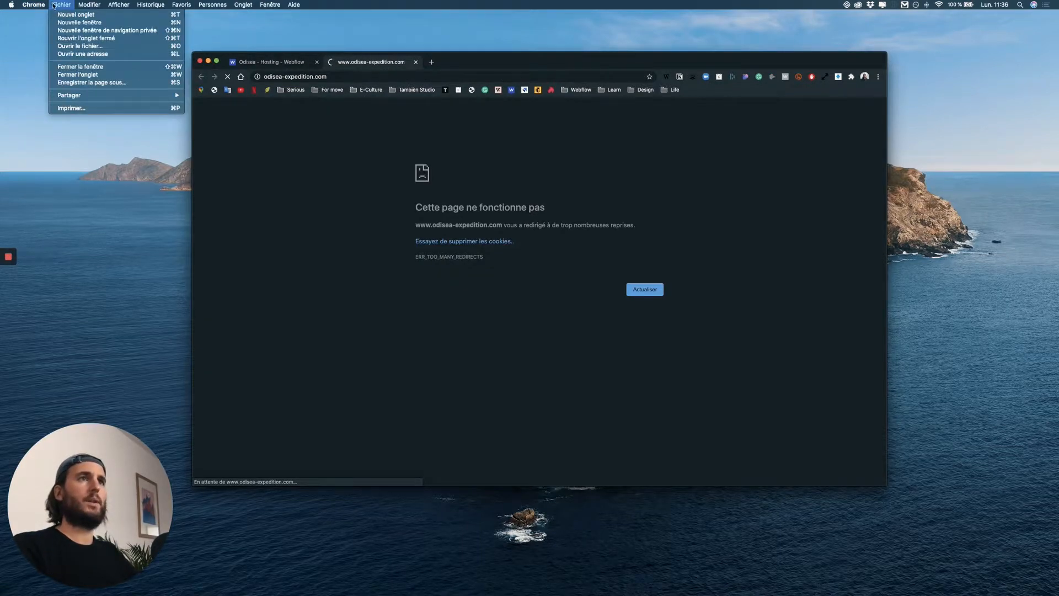
pyautogui.moveTo(34, 5)
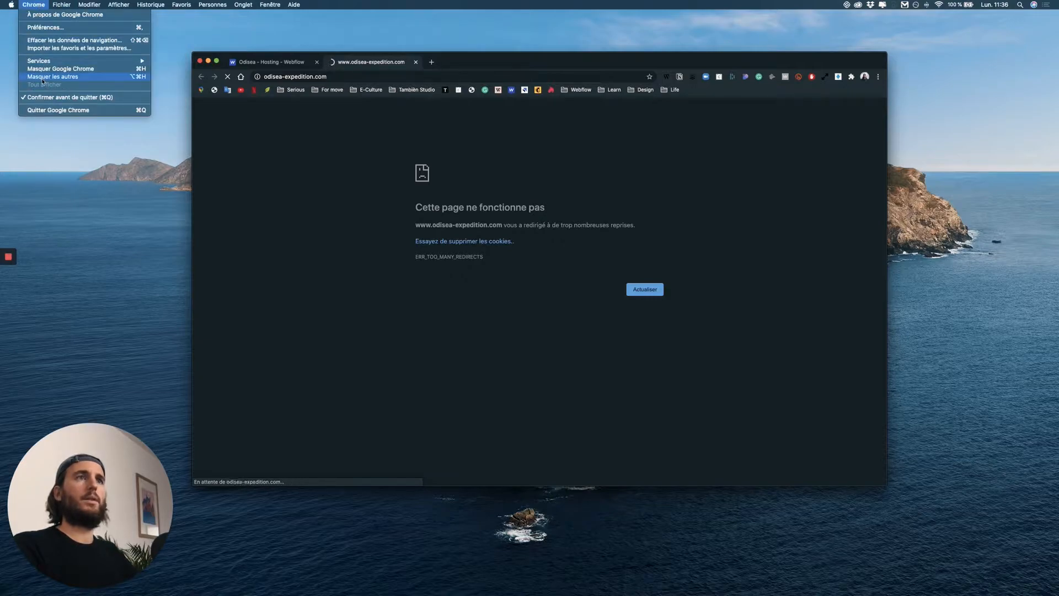
pyautogui.click(55, 29)
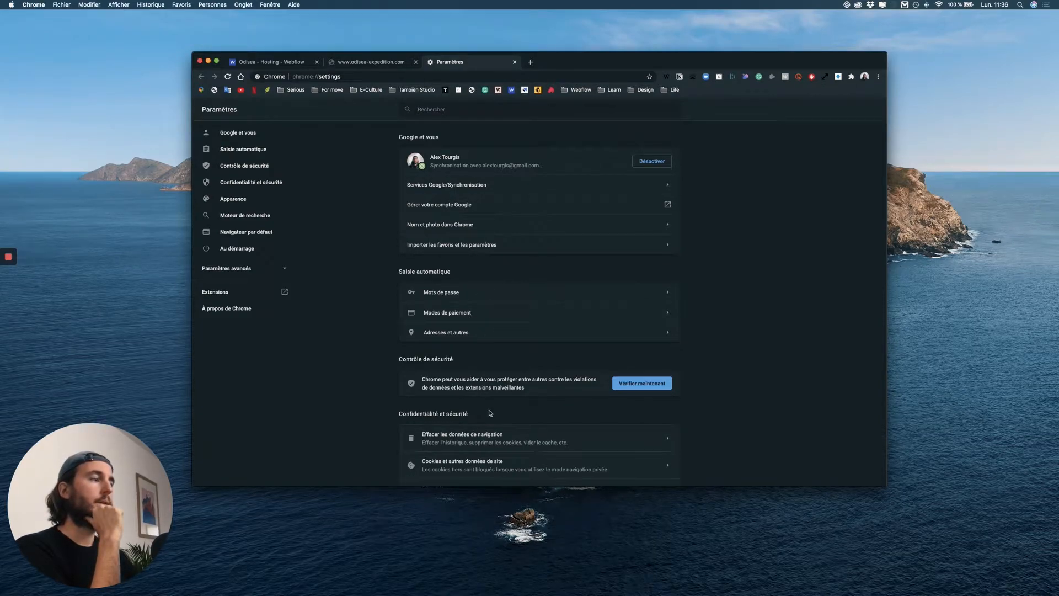
pyautogui.scroll(-2, 490, 413)
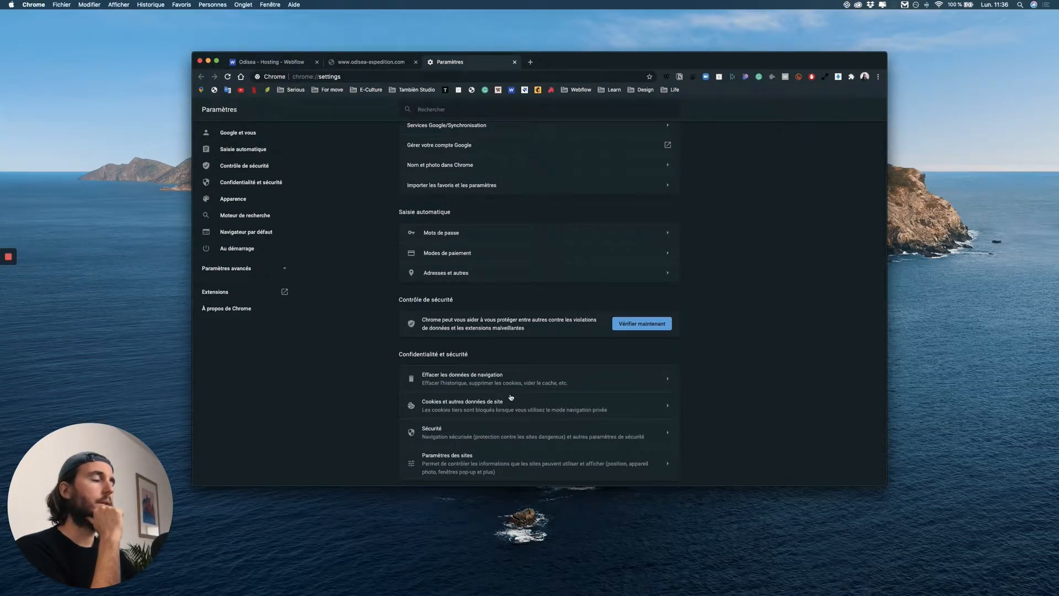
pyautogui.click(507, 386)
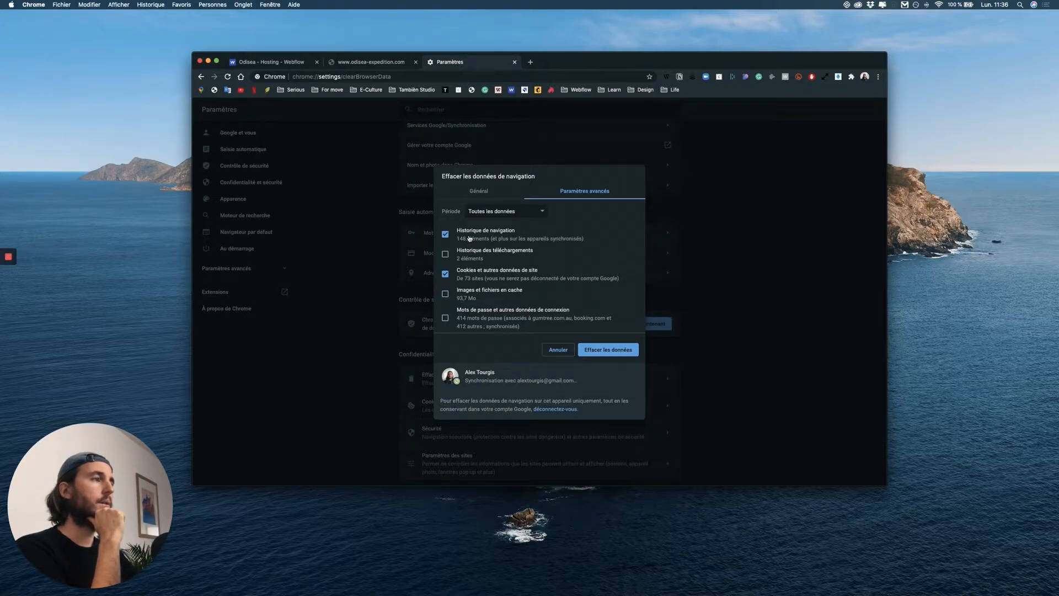
pyautogui.click(618, 353)
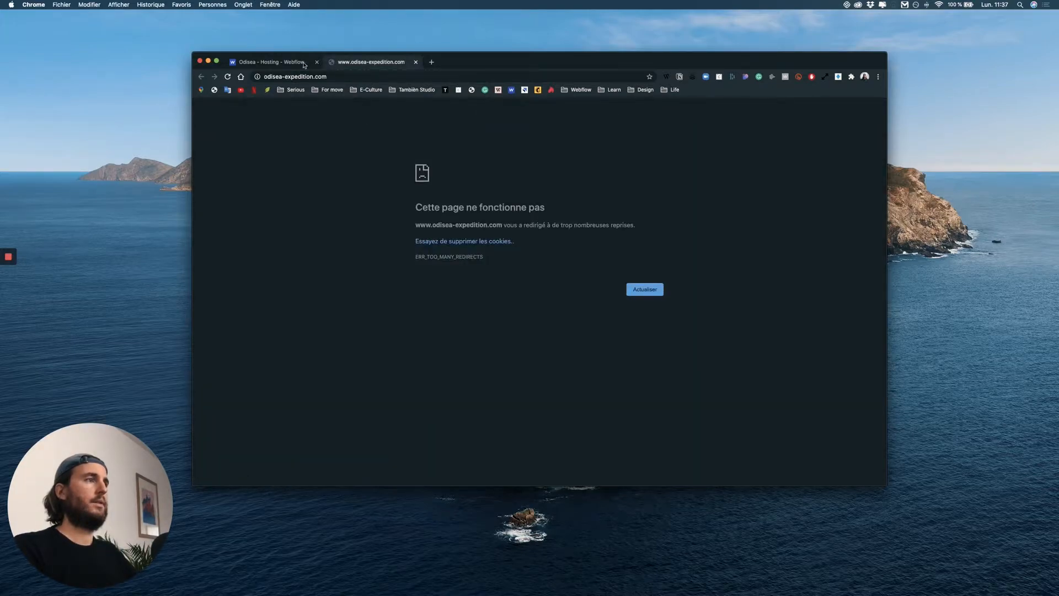
# Examine the project's custom domains, 301 redirects and advanced publishing options for a possible cause of the redirect error.
pyautogui.click(278, 63)
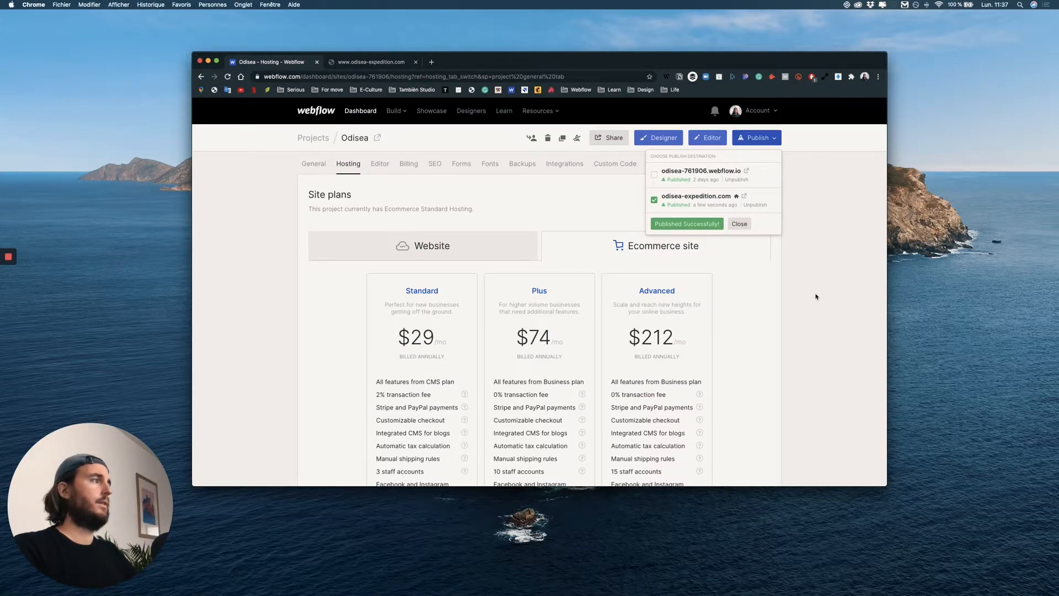
pyautogui.click(768, 291)
pyautogui.scroll(-7, 657, 275)
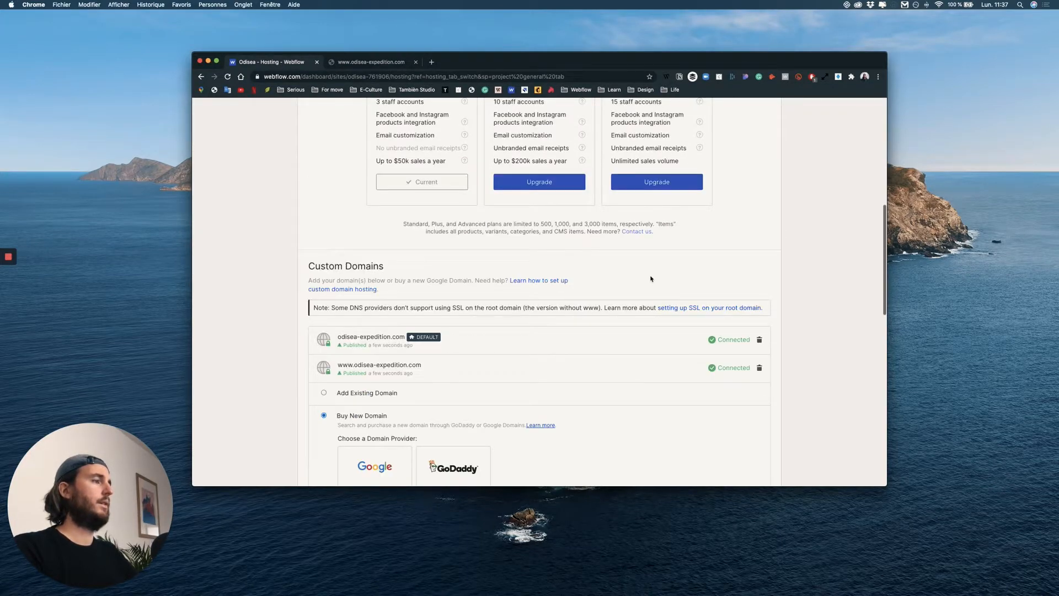
pyautogui.scroll(-2, 596, 297)
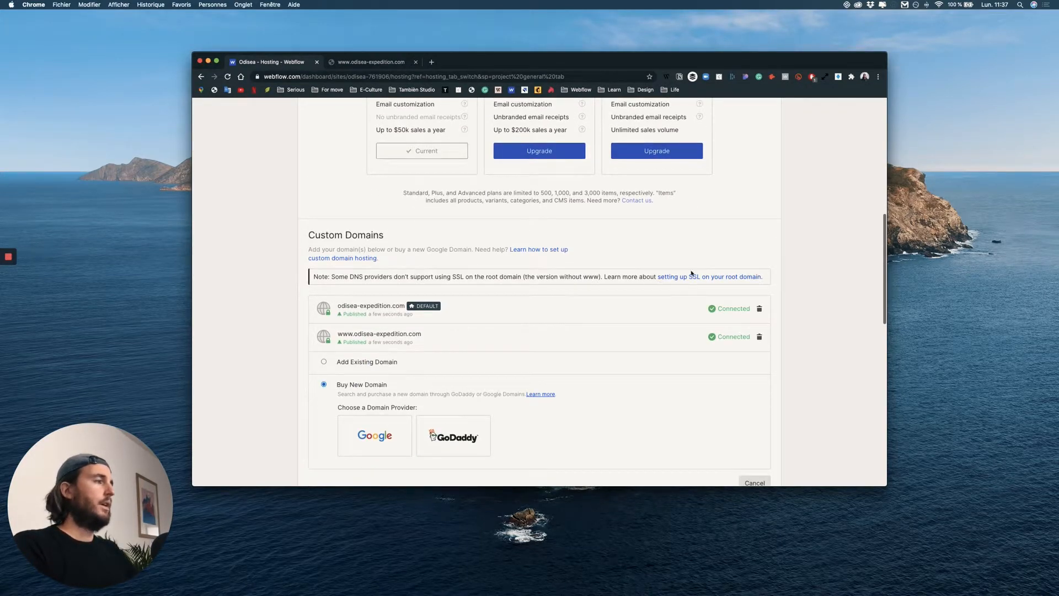
pyautogui.scroll(-4, 455, 288)
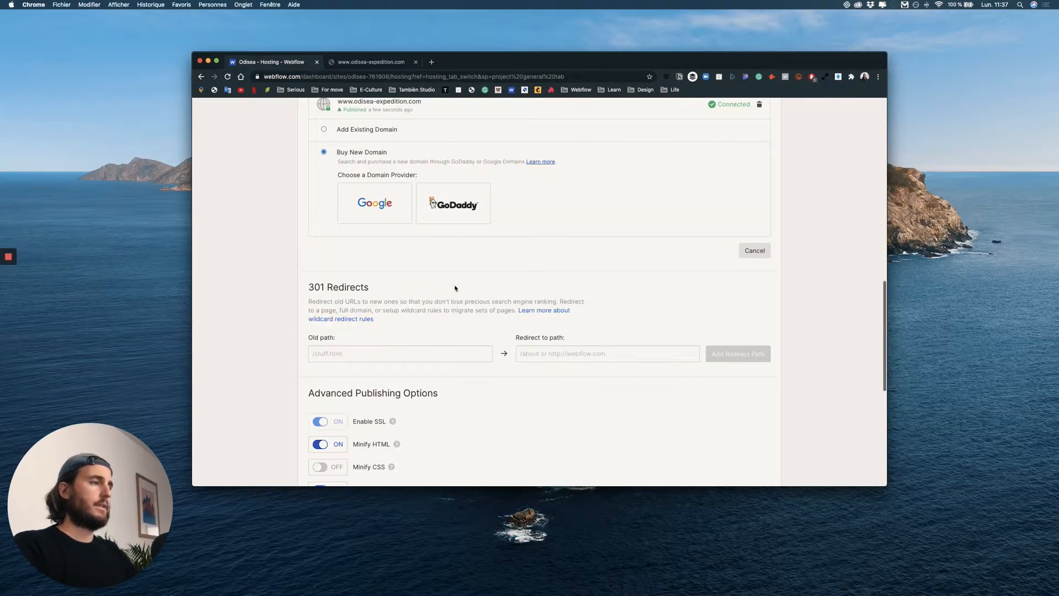
pyautogui.scroll(-2, 455, 287)
pyautogui.scroll(2, 455, 287)
pyautogui.scroll(12, 454, 287)
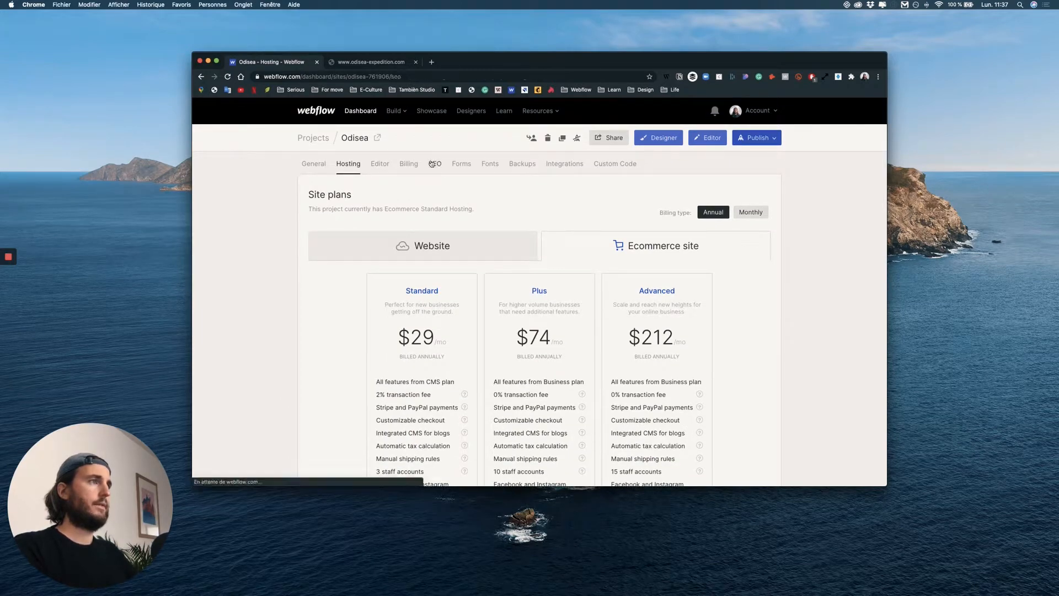
pyautogui.scroll(-20, 600, 182)
pyautogui.scroll(5, 600, 182)
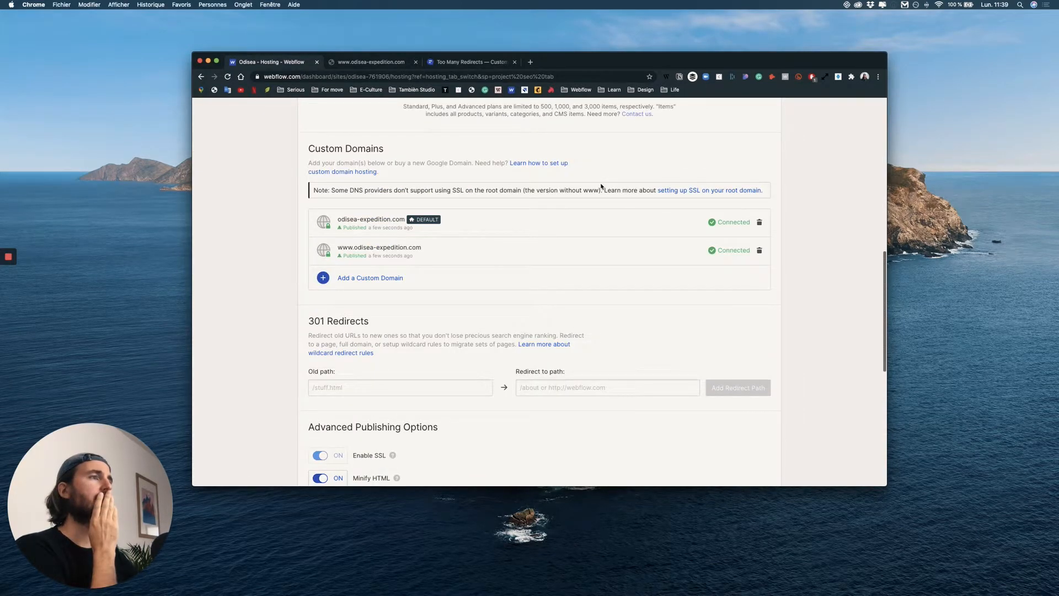
pyautogui.moveTo(451, 244)
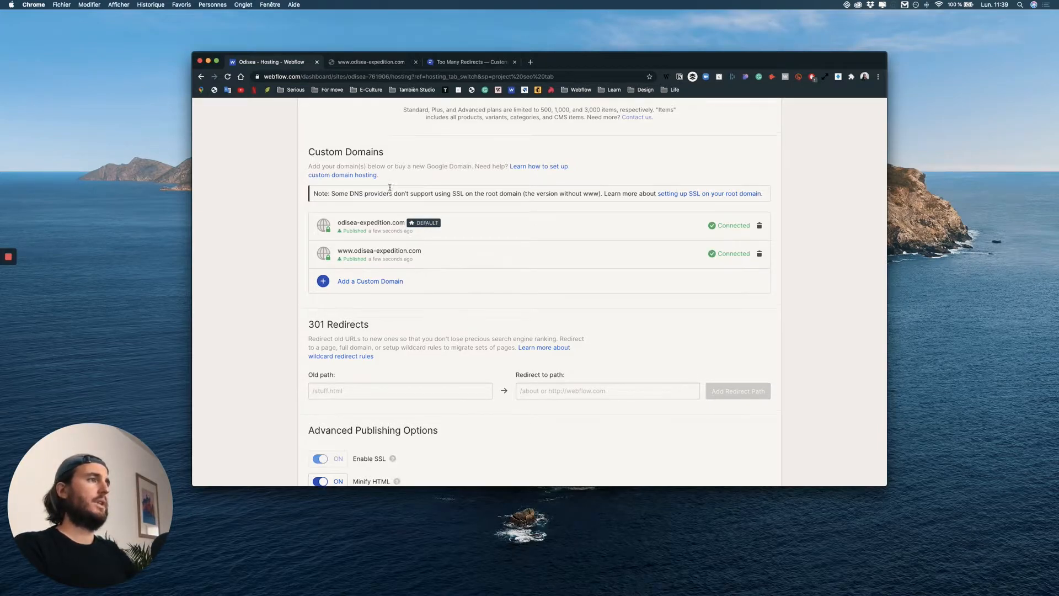
pyautogui.scroll(1, 474, 259)
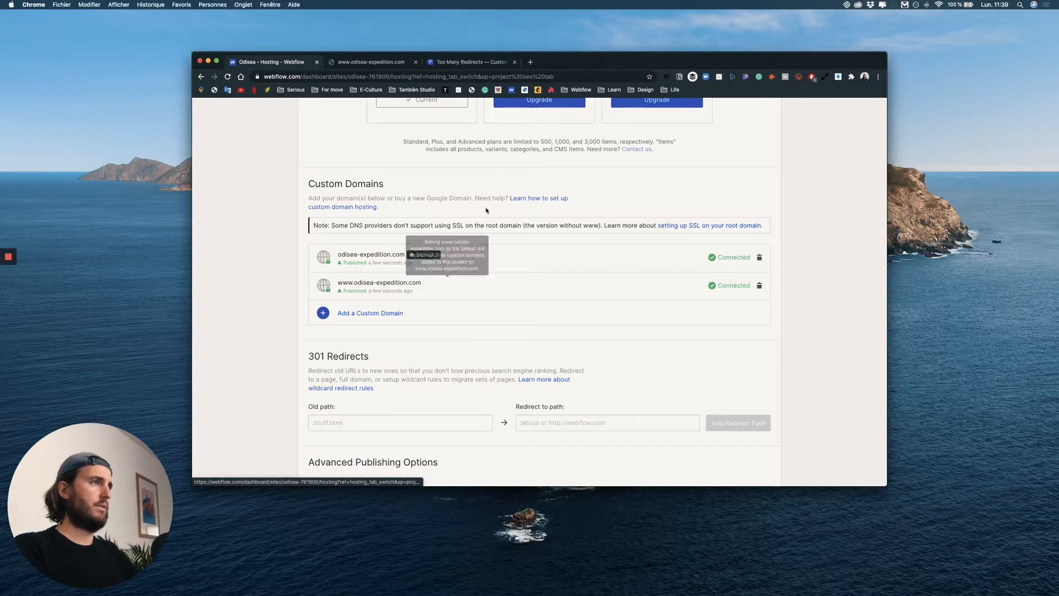
pyautogui.click(468, 285)
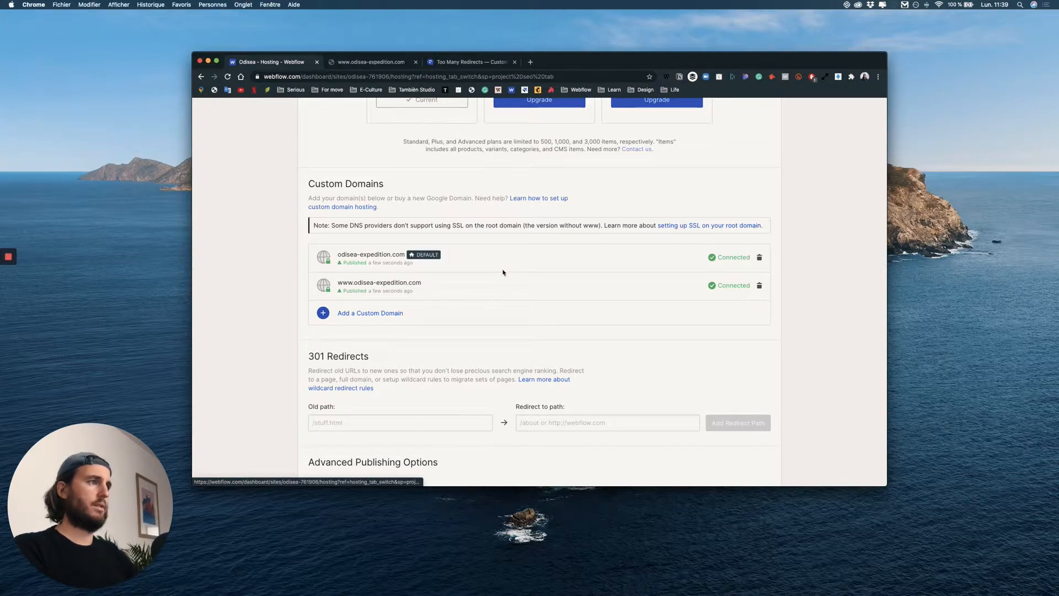
pyautogui.scroll(10, 603, 197)
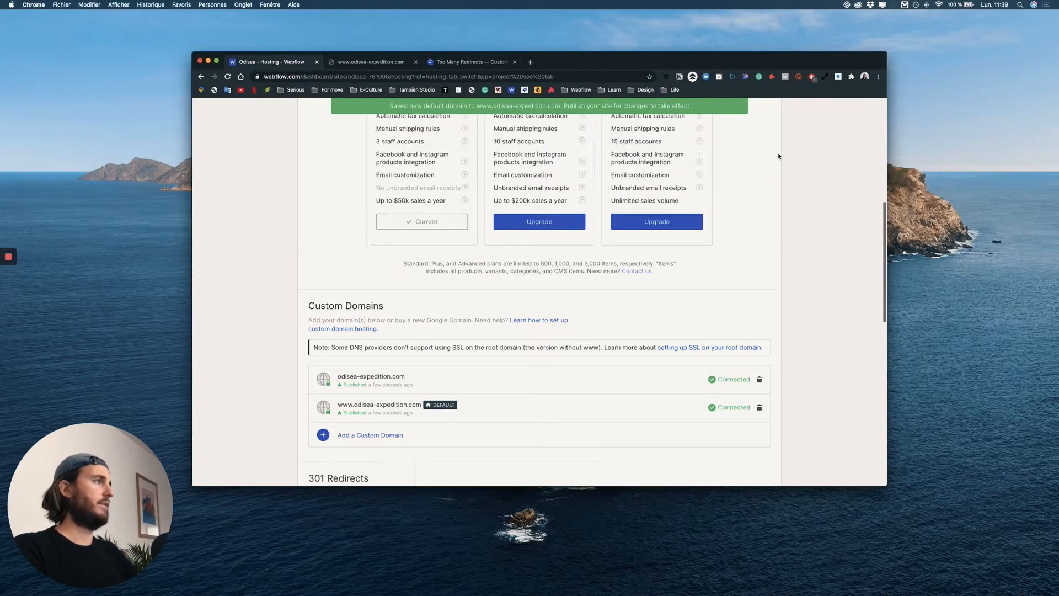
pyautogui.click(757, 137)
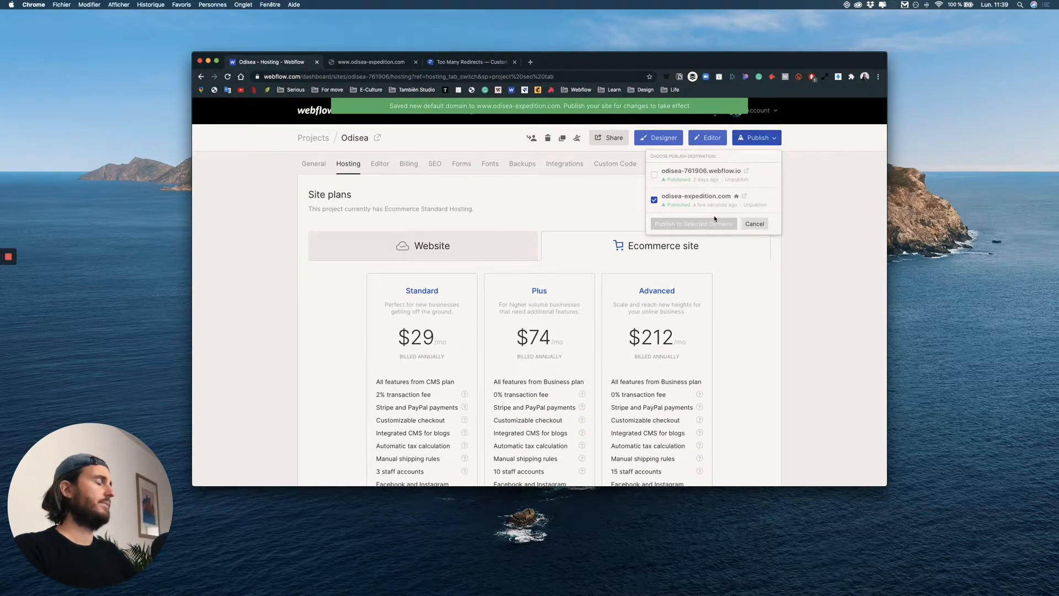
pyautogui.click(655, 200)
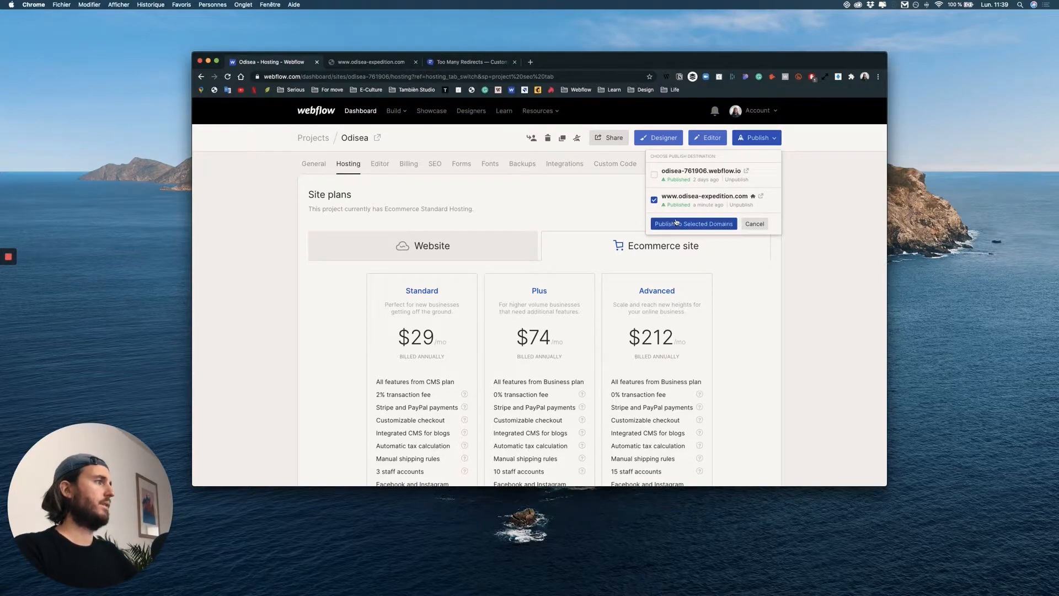
pyautogui.click(513, 62)
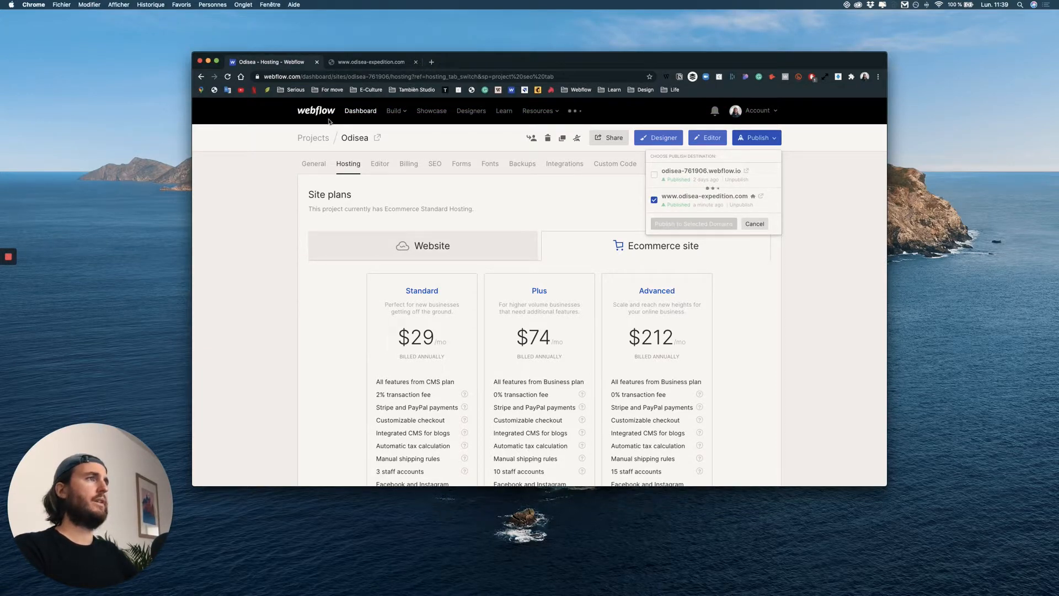
pyautogui.click(415, 63)
pyautogui.click(761, 197)
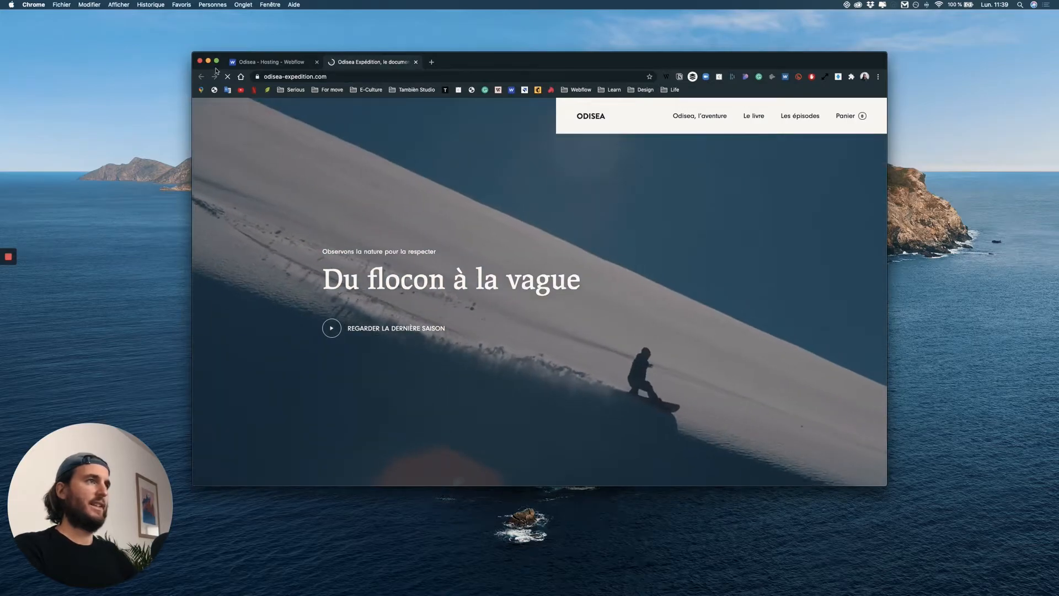
pyautogui.scroll(-10, 393, 161)
pyautogui.scroll(10, 395, 164)
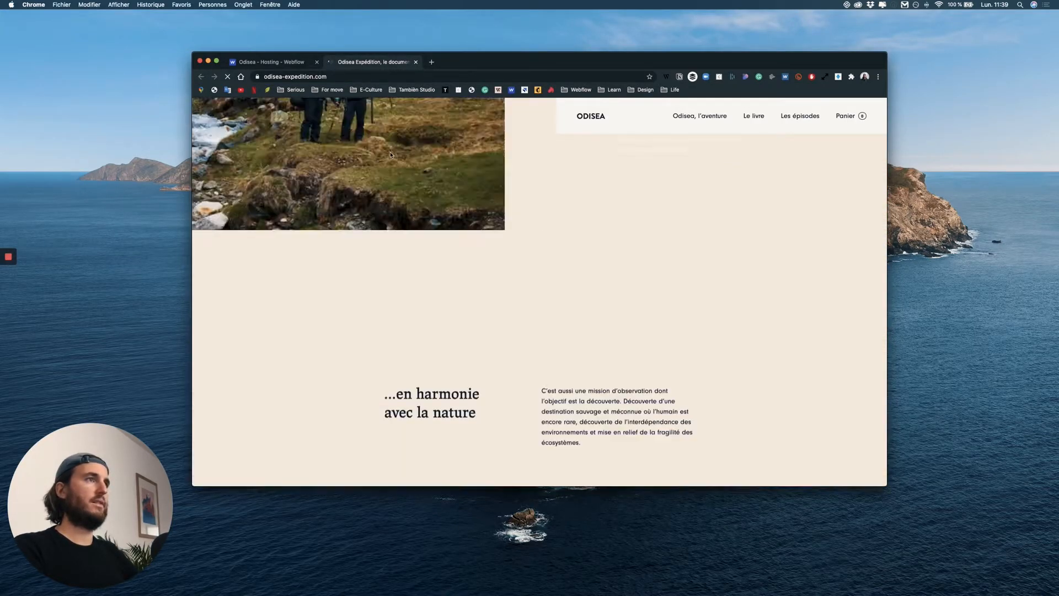
pyautogui.scroll(-8, 391, 157)
pyautogui.scroll(-5, 469, 145)
pyautogui.scroll(15, 548, 135)
# Open the adventure page of the live site and inspect its full web address.
pyautogui.click(592, 120)
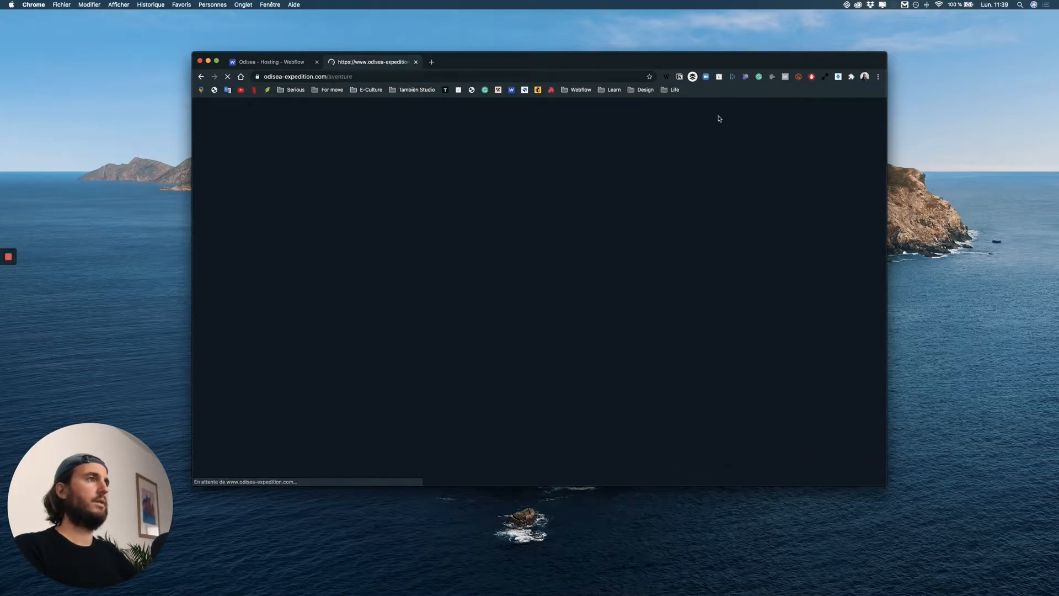
pyautogui.doubleClick(401, 77)
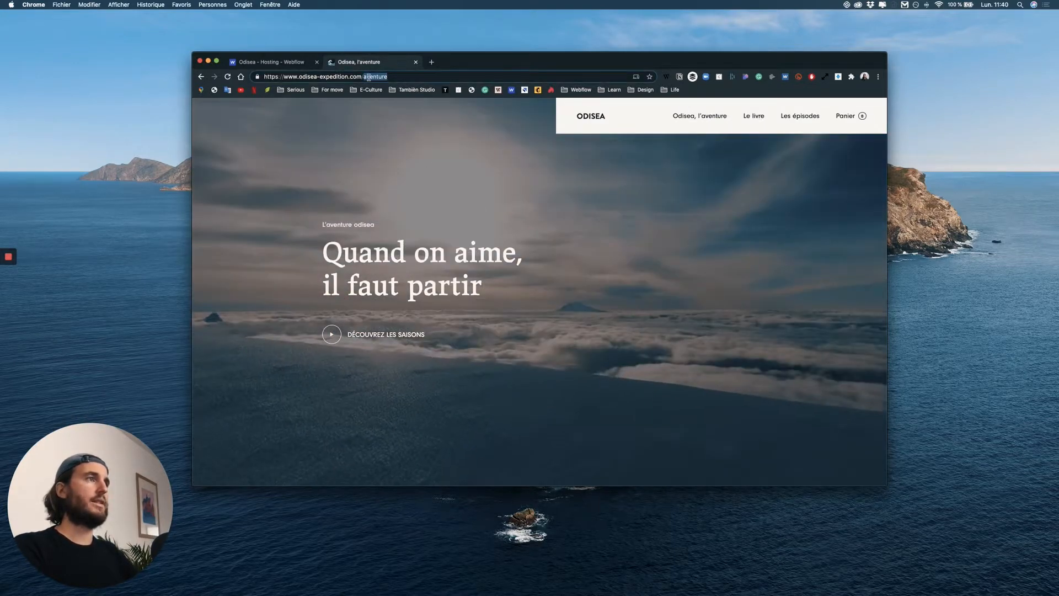
pyautogui.click(310, 77)
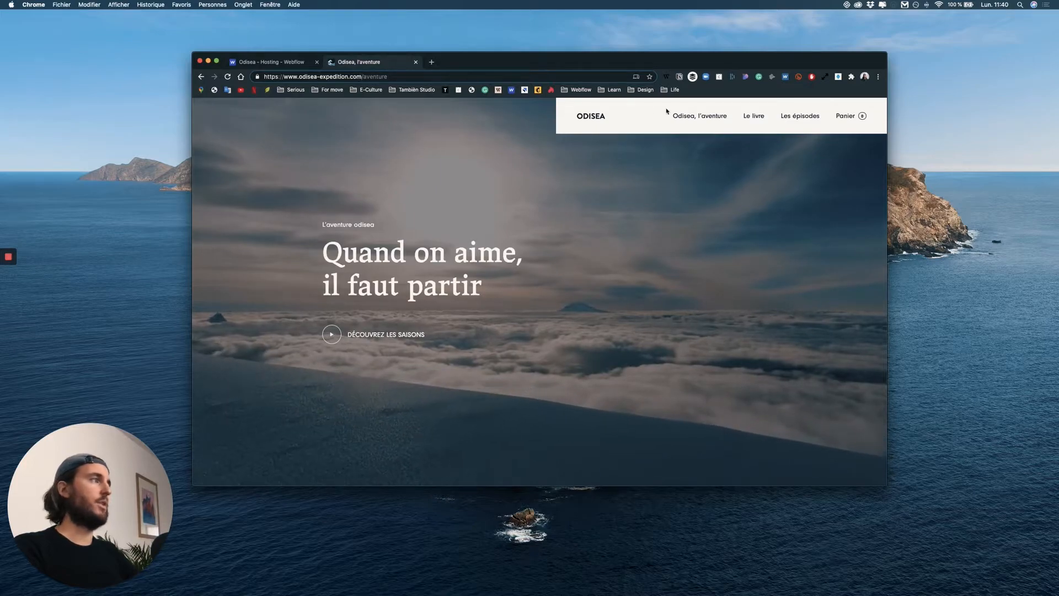
# Check the book page and the "Retour aux sources" episode page on the live site.
pyautogui.click(753, 115)
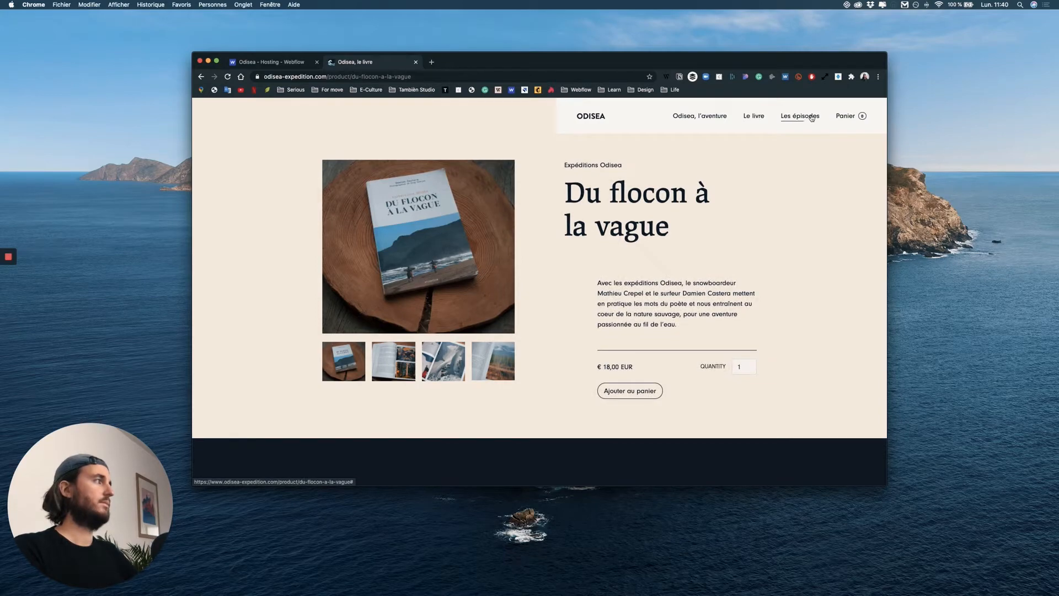
pyautogui.click(812, 117)
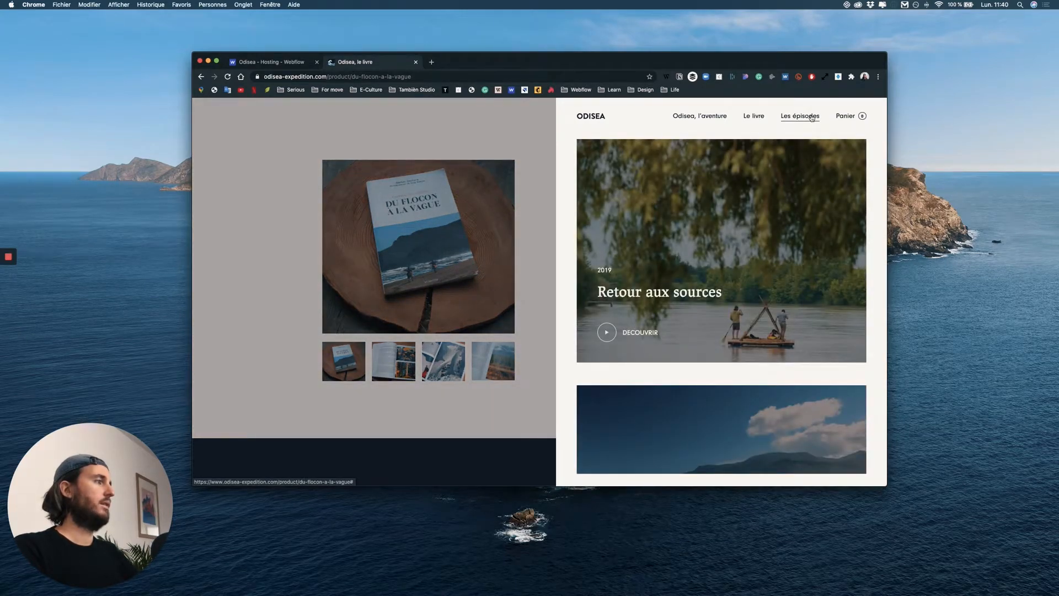
pyautogui.click(649, 323)
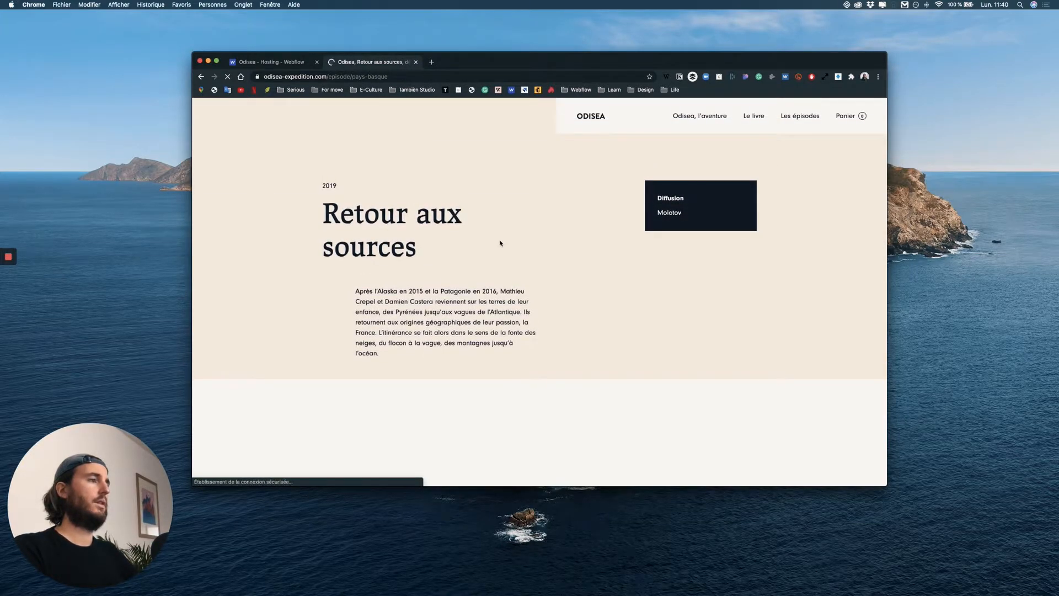
pyautogui.scroll(-5, 496, 235)
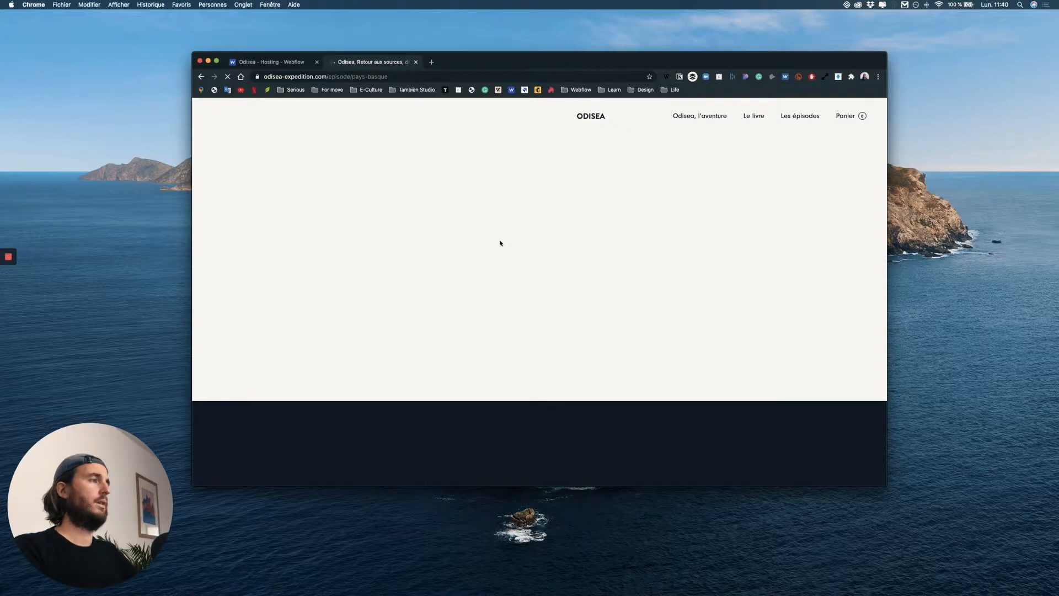
pyautogui.scroll(-5, 500, 243)
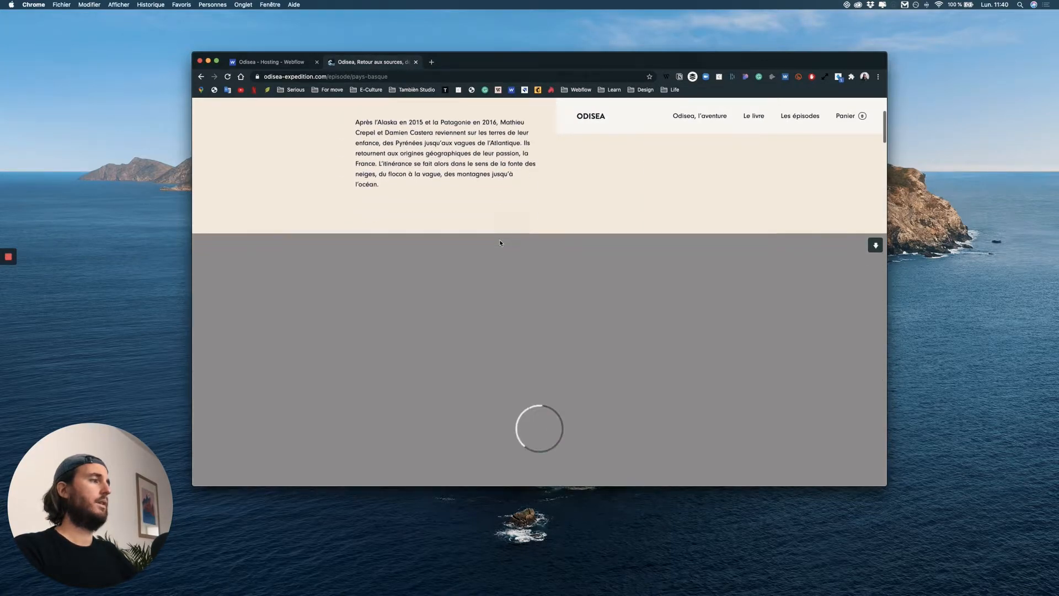
pyautogui.scroll(-8, 500, 243)
# Return to the live site's home page and look through its sections.
pyautogui.click(590, 116)
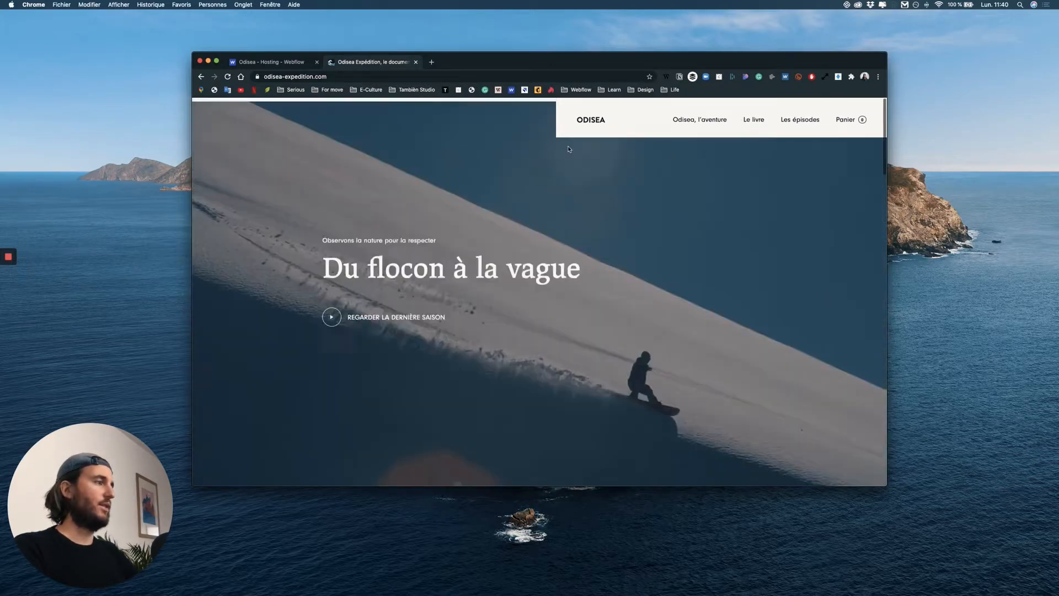
pyautogui.scroll(-3, 564, 149)
pyautogui.scroll(-20, 563, 149)
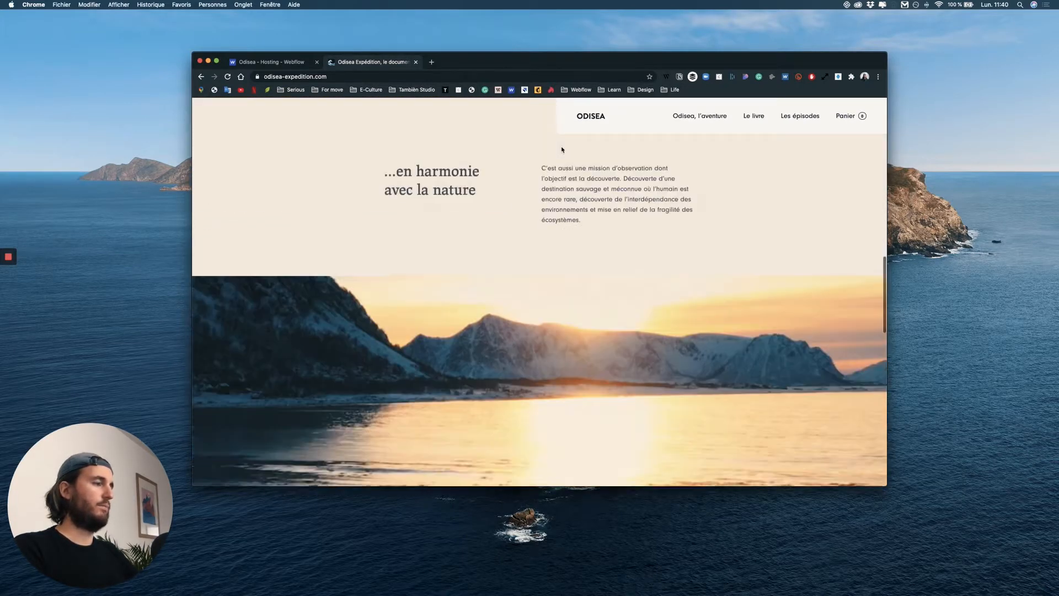
pyautogui.scroll(20, 562, 149)
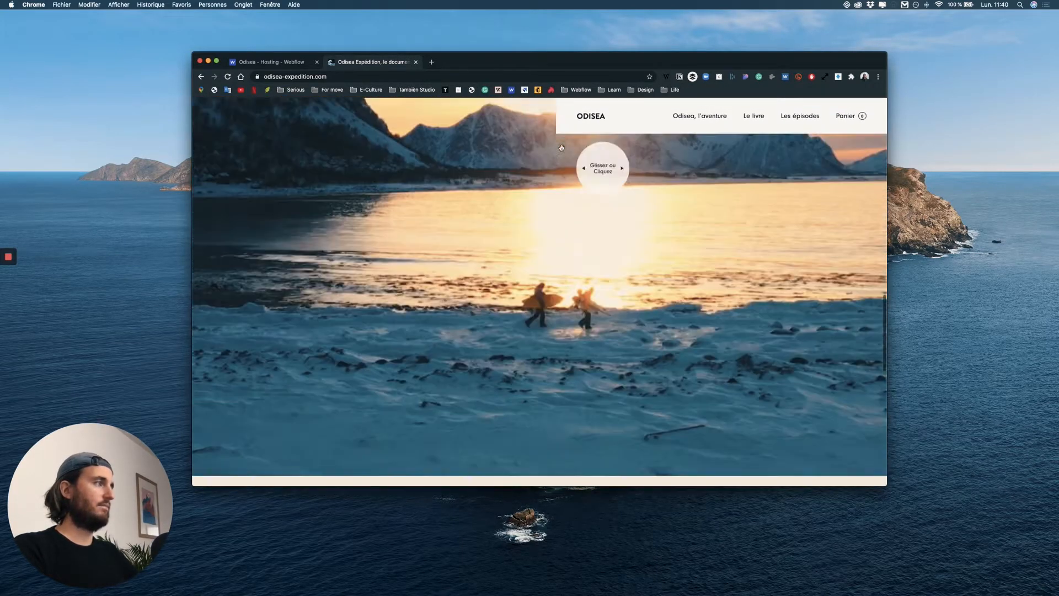
pyautogui.scroll(-3, 449, 193)
pyautogui.scroll(3, 449, 193)
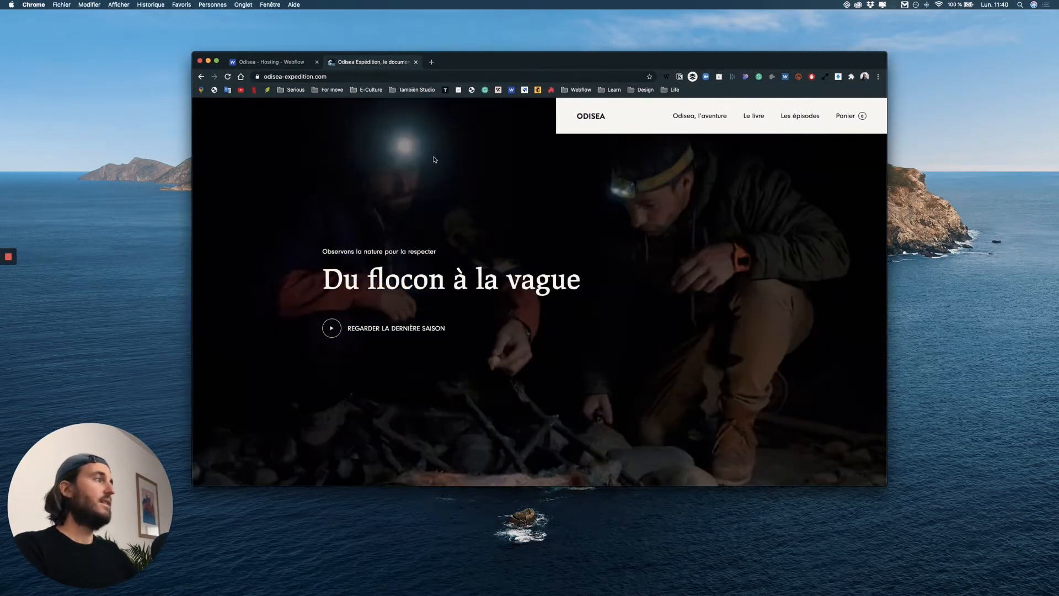
# Switch to Notion and set the status of "Connecter le serveur et le nom de domaine du client" to Done.
pyautogui.hotkey('ctrl', 'Up')
pyautogui.hotkey('ctrl', 'Up')
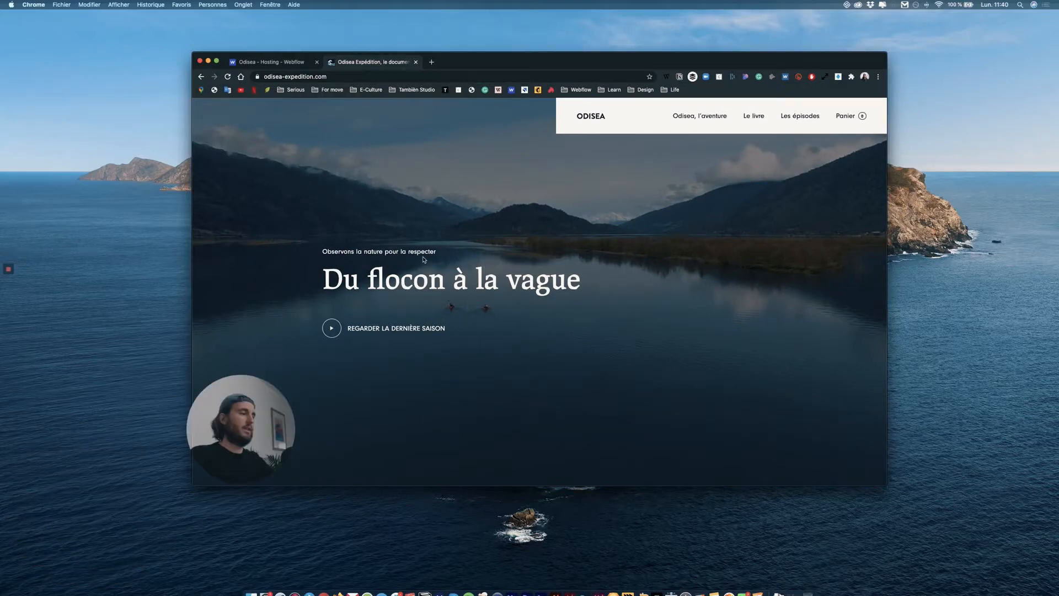
pyautogui.click(794, 587)
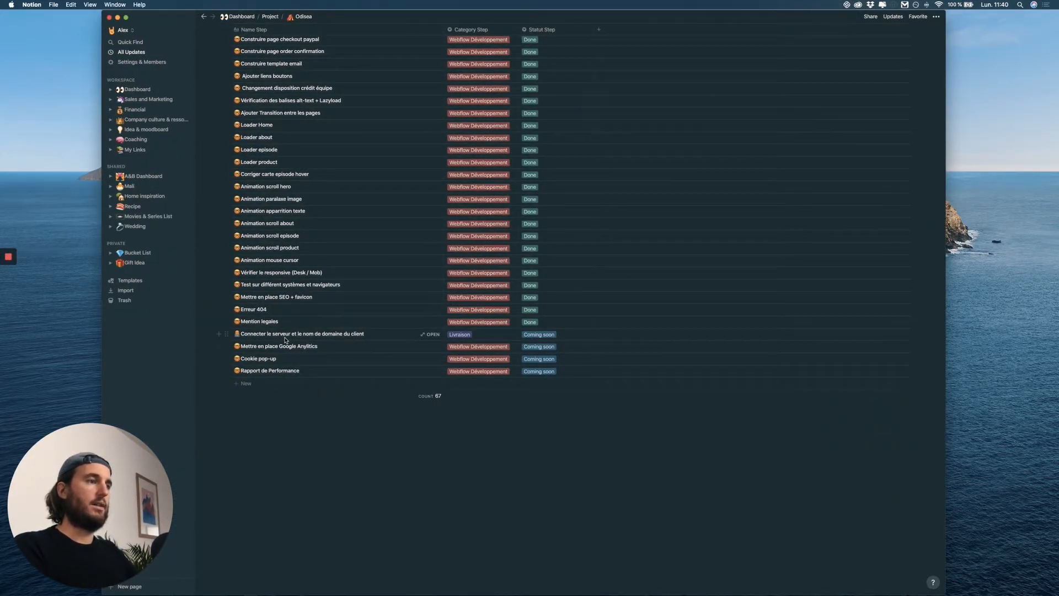
pyautogui.click(546, 335)
pyautogui.click(540, 378)
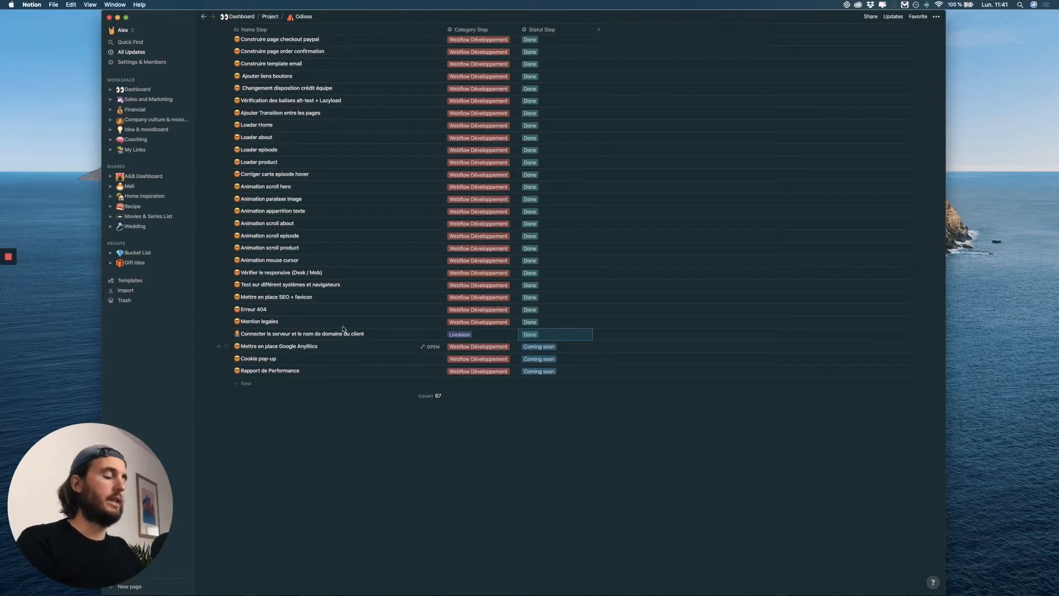
pyautogui.scroll(5, 462, 332)
pyautogui.scroll(-5, 468, 334)
# Switch back to Chrome, open the "Retour aux sources" episode from the episodes list, and play and pause its video.
pyautogui.hotkey('ctrl', 'Up')
pyautogui.click(701, 200)
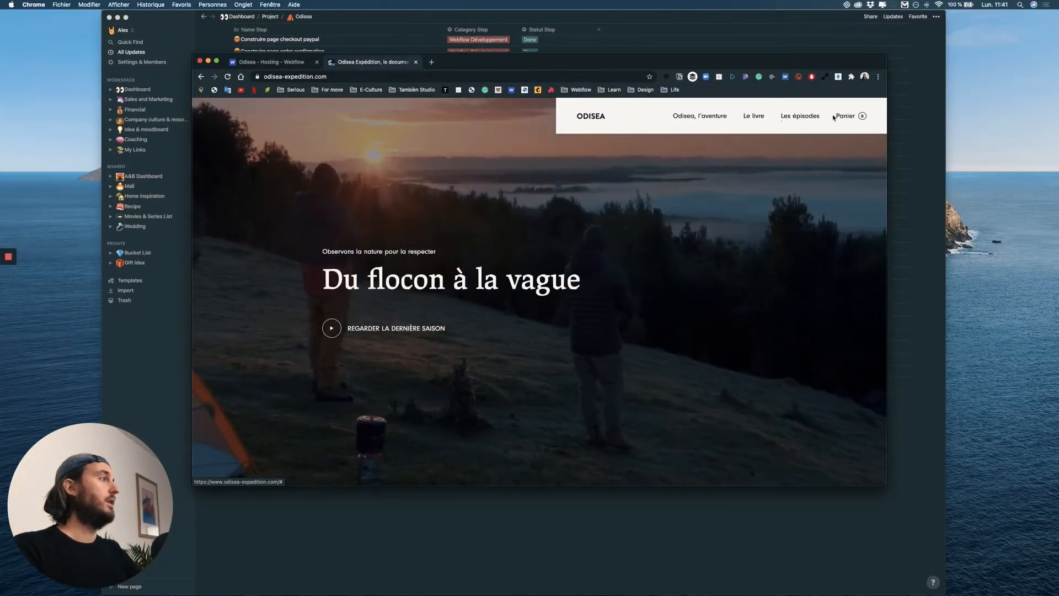
pyautogui.click(799, 116)
pyautogui.click(657, 187)
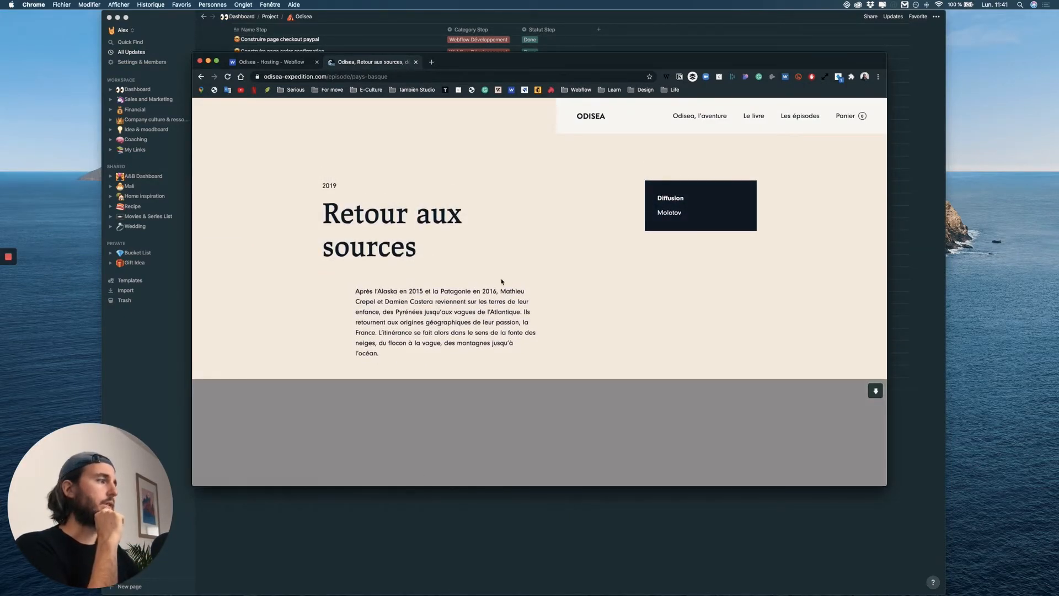
pyautogui.scroll(-5, 502, 281)
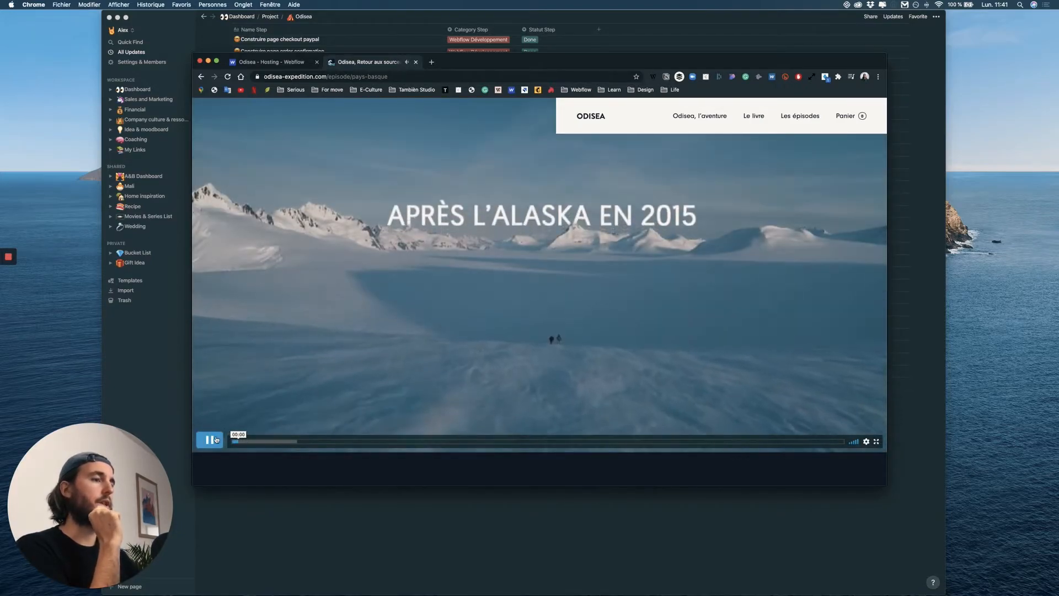
pyautogui.click(216, 439)
# Examine the episode page around the paused video, from the introduction text to the player controls.
pyautogui.scroll(4, 533, 302)
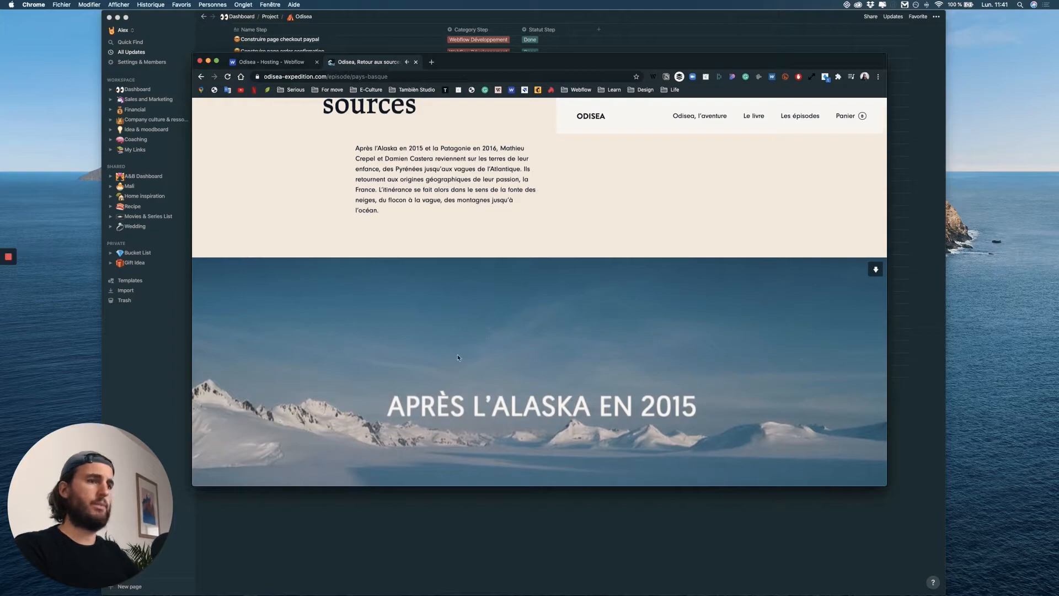
pyautogui.scroll(3, 457, 354)
pyautogui.scroll(-4, 462, 348)
pyautogui.scroll(-2, 557, 244)
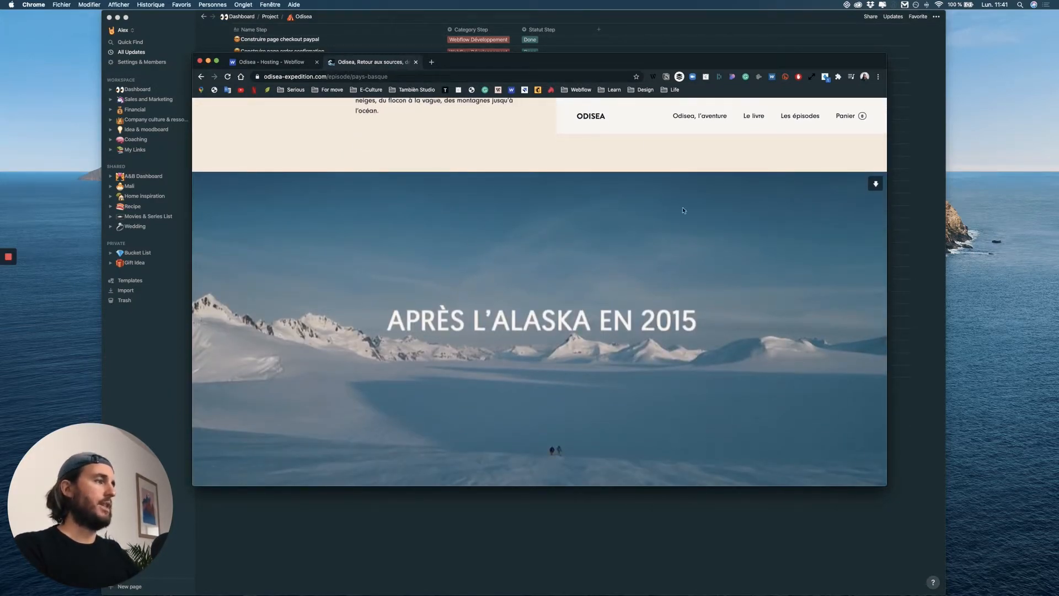
pyautogui.scroll(-2, 573, 337)
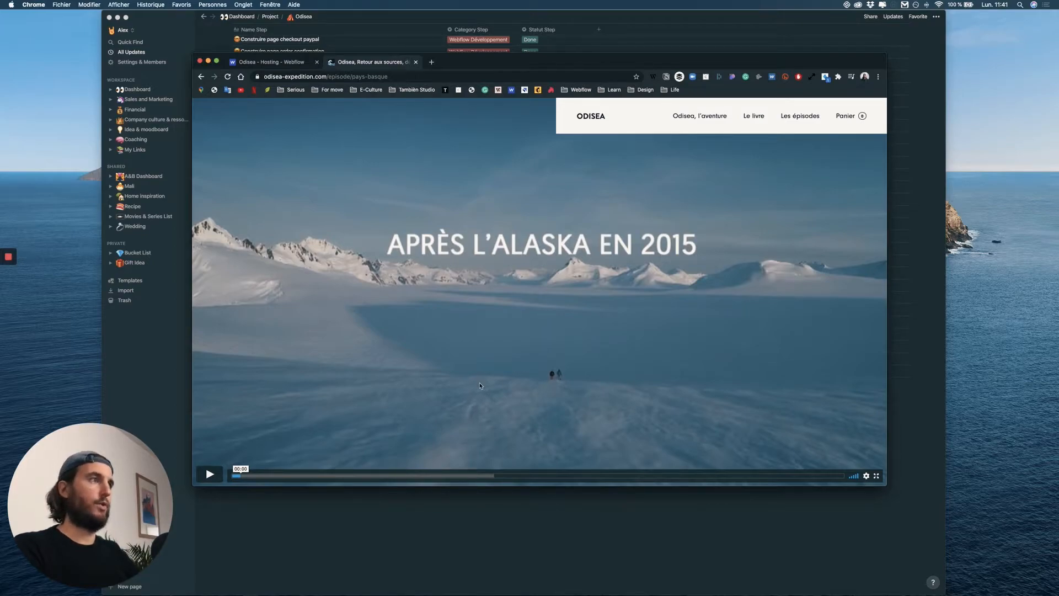
pyautogui.scroll(6, 479, 385)
# Switch to Notion, duplicate the "Mettre en place Google Anylitics" task and remove the "Copy of" prefix from the duplicate.
pyautogui.click(462, 552)
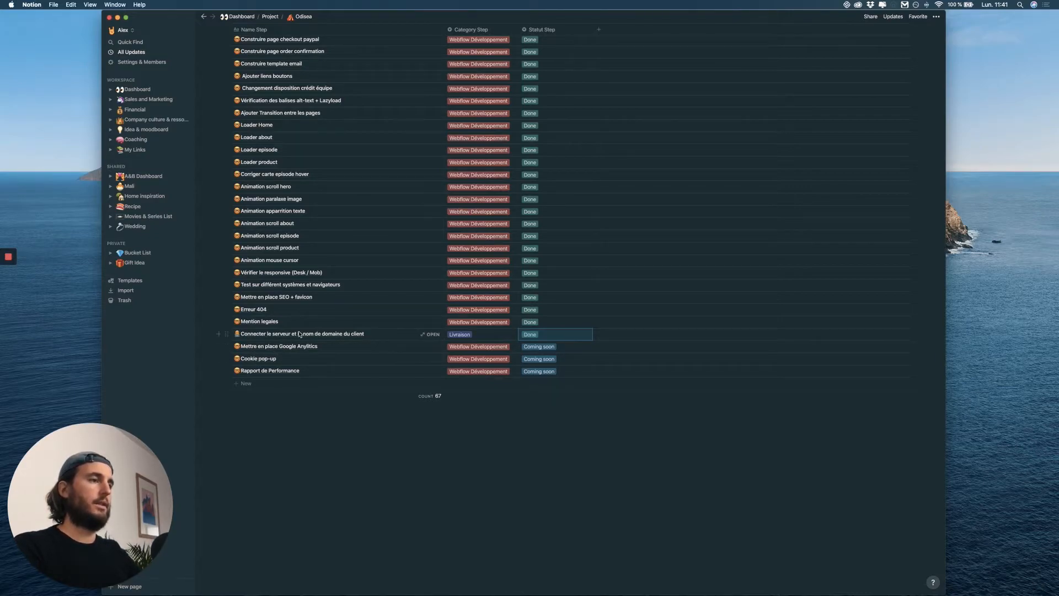
pyautogui.rightClick(292, 351)
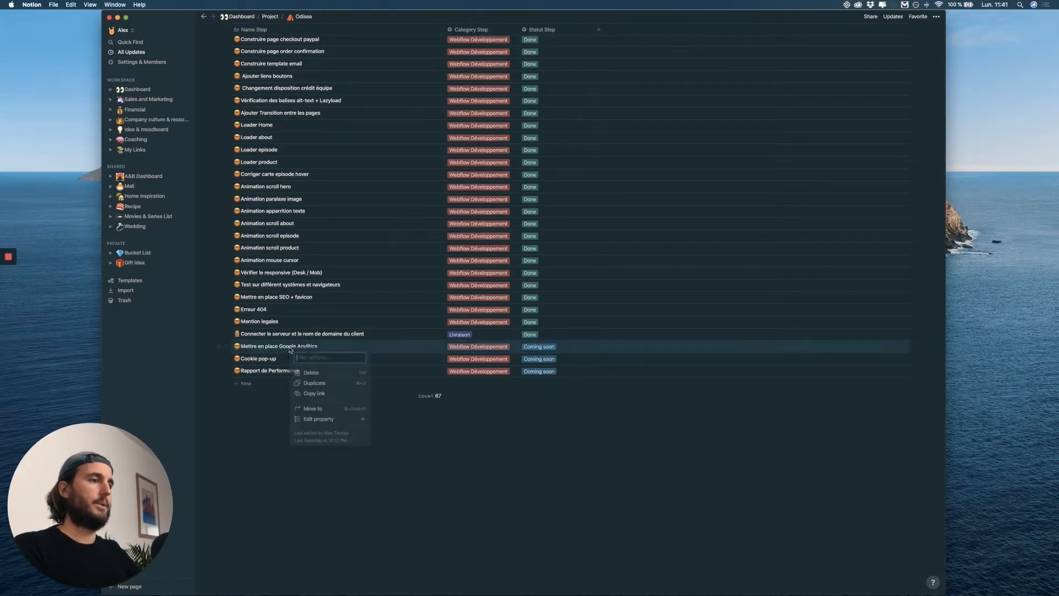
pyautogui.click(314, 384)
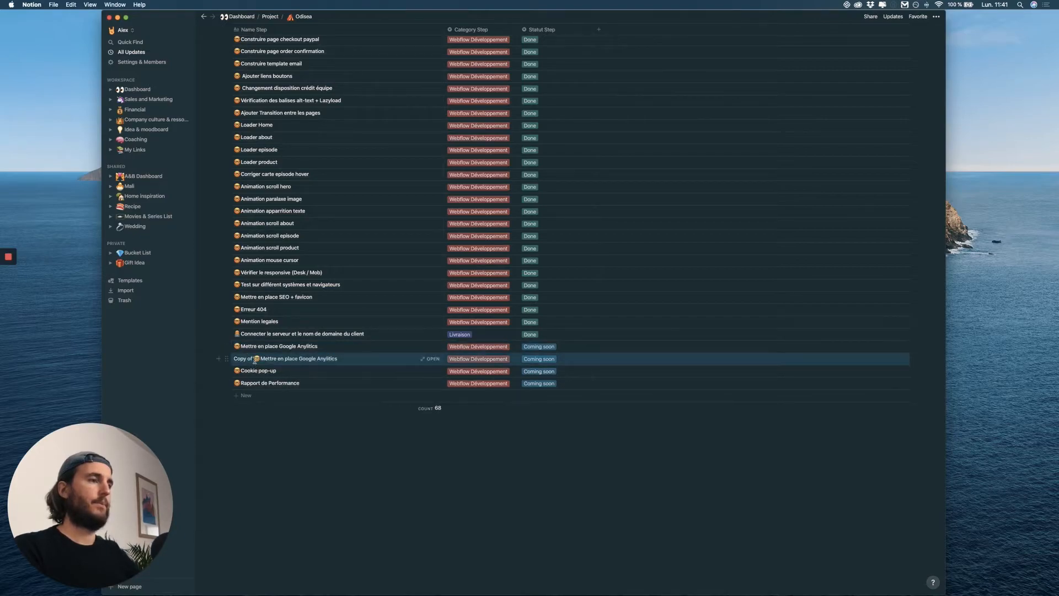
pyautogui.click(254, 360)
pyautogui.press('BackSpace')
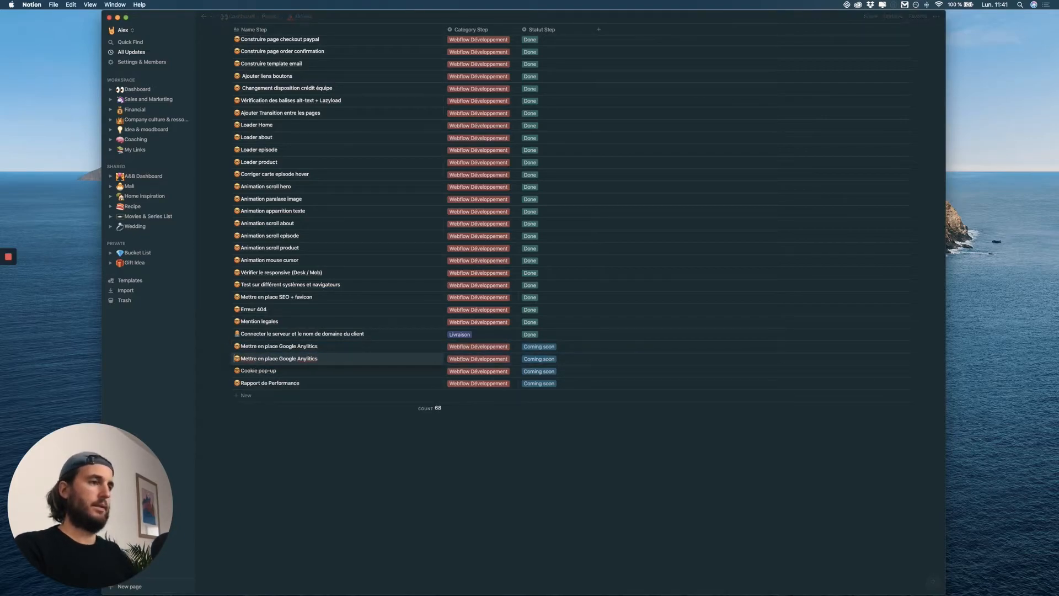
# Rename the duplicated task "Ajout mask loader video episode" and move it below "Cookie pop-up".
pyautogui.moveTo(241, 359); pyautogui.dragTo(324, 360)
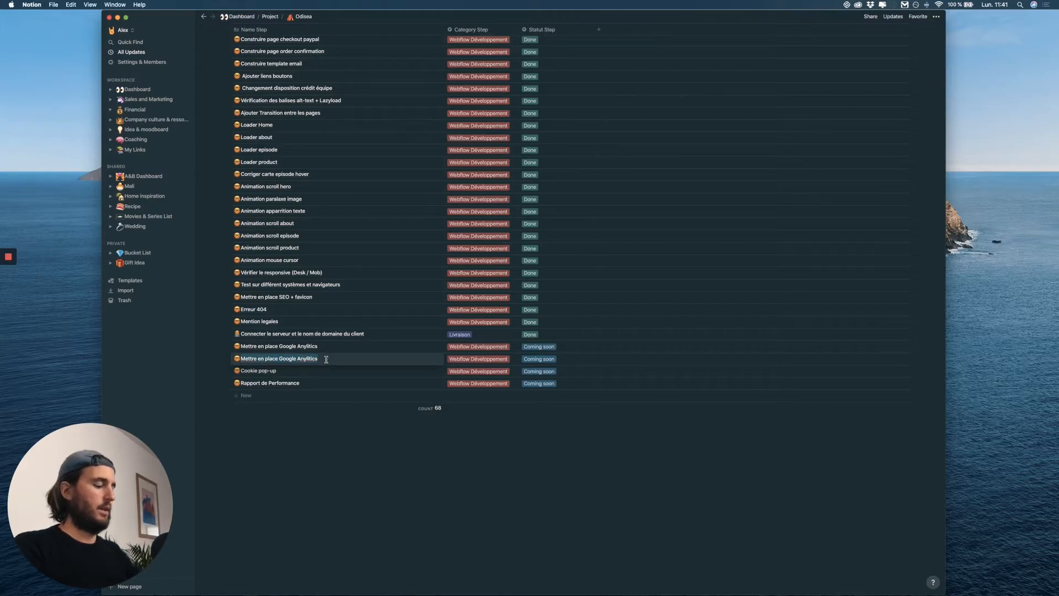
pyautogui.write('Ai')
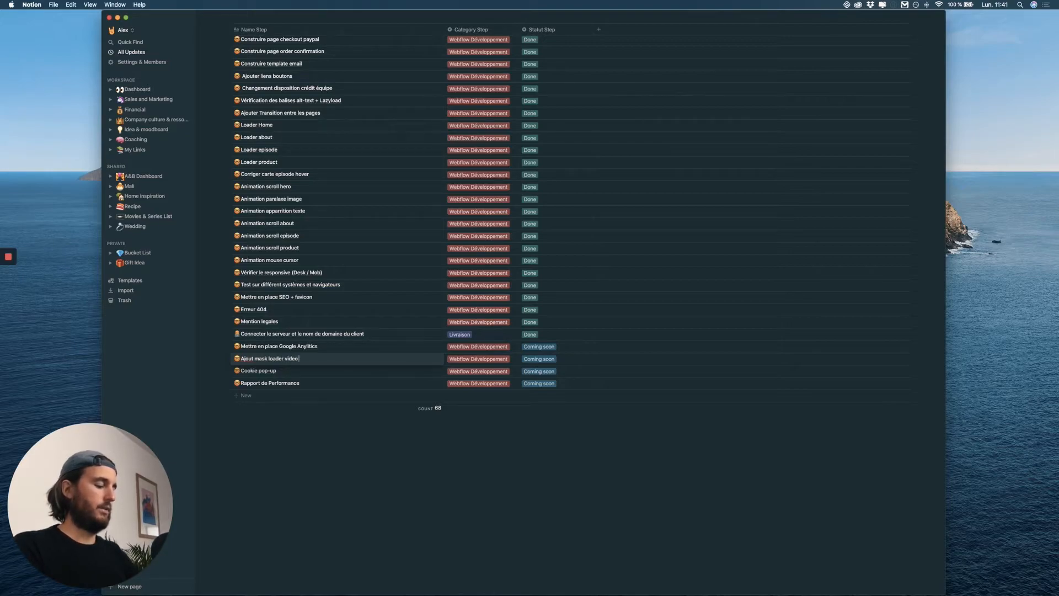
pyautogui.press('Escape')
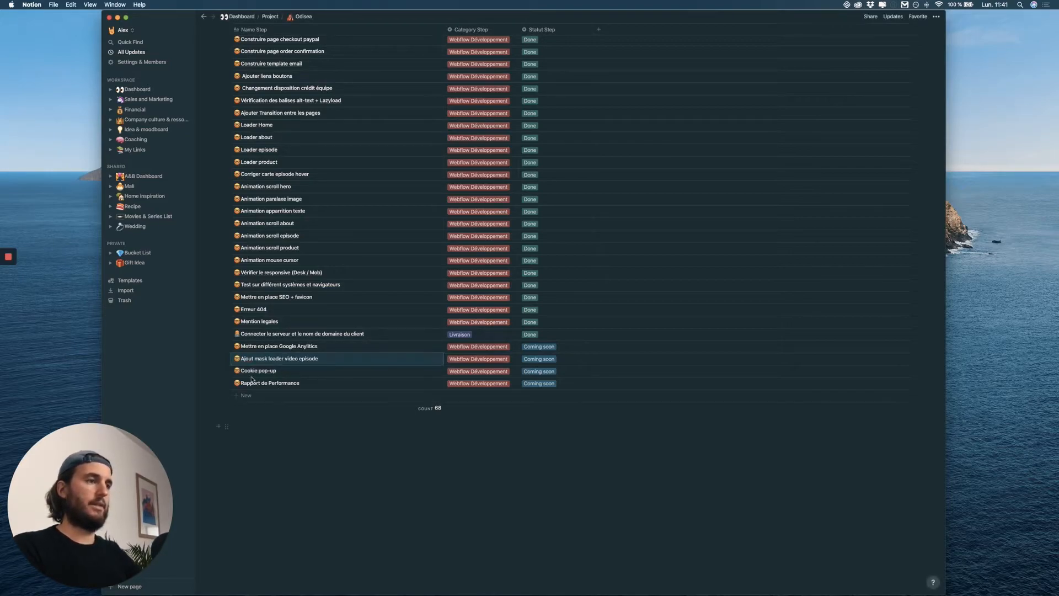
pyautogui.moveTo(226, 357); pyautogui.dragTo(401, 377)
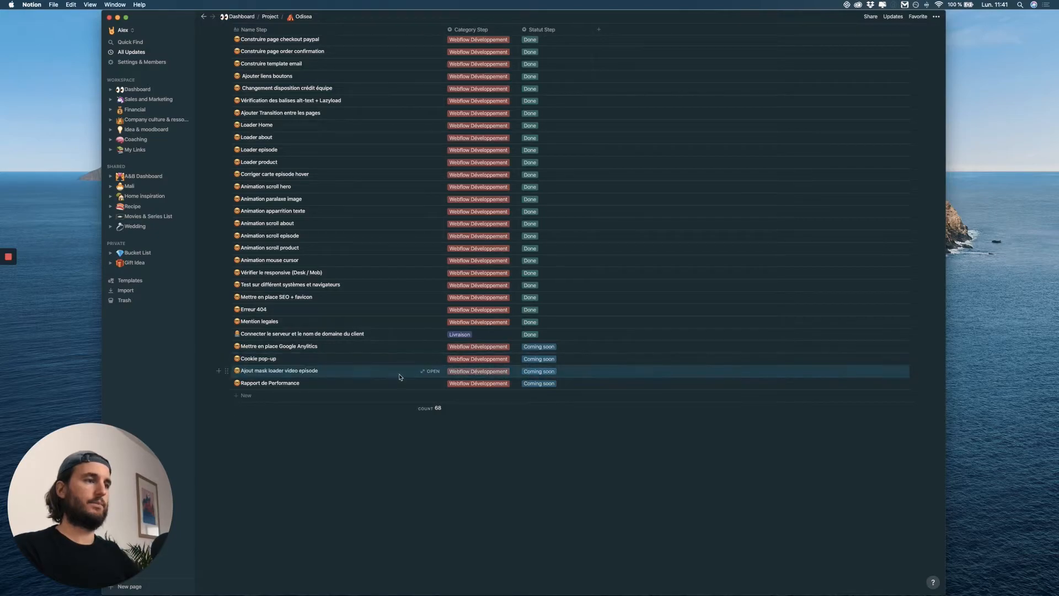
# Switch to Chrome, open Google Analytics from the Odisea project's Webflow integration settings, and close the Analytics presentation page.
pyautogui.hotkey('ctrl', 'Up')
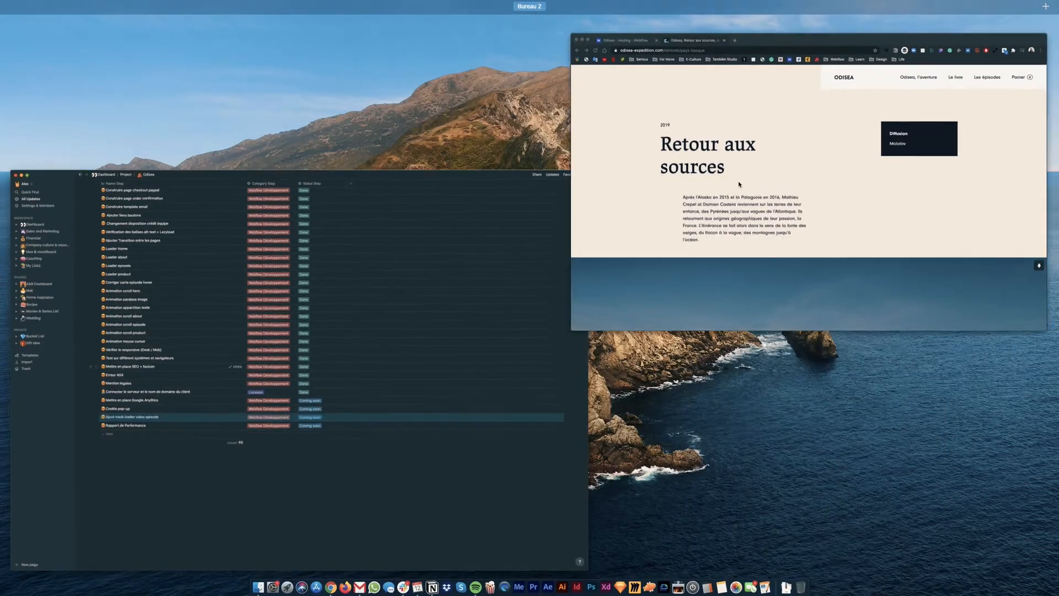
pyautogui.click(739, 183)
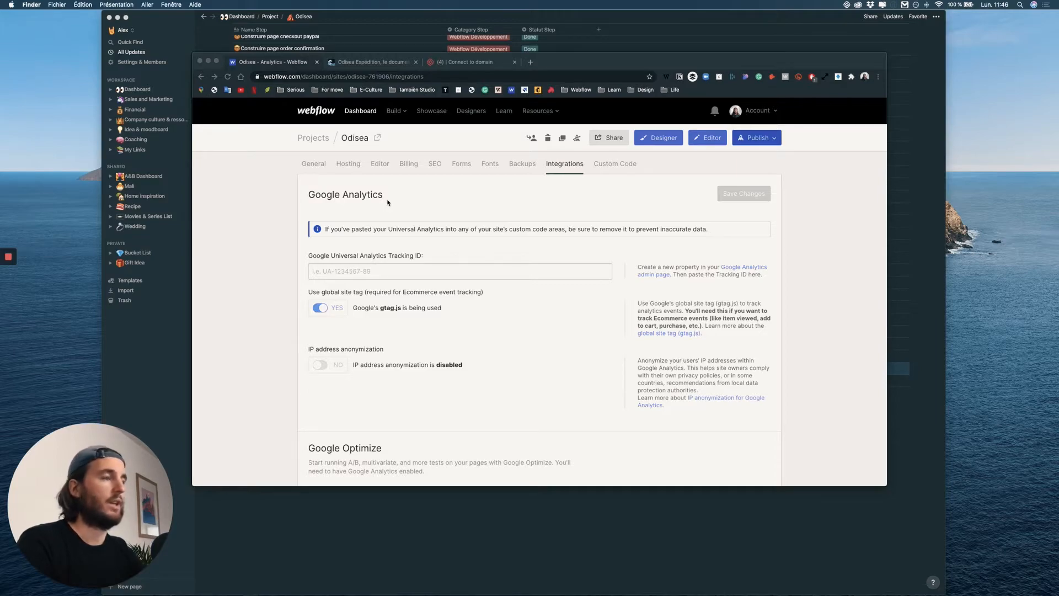
pyautogui.click(474, 205)
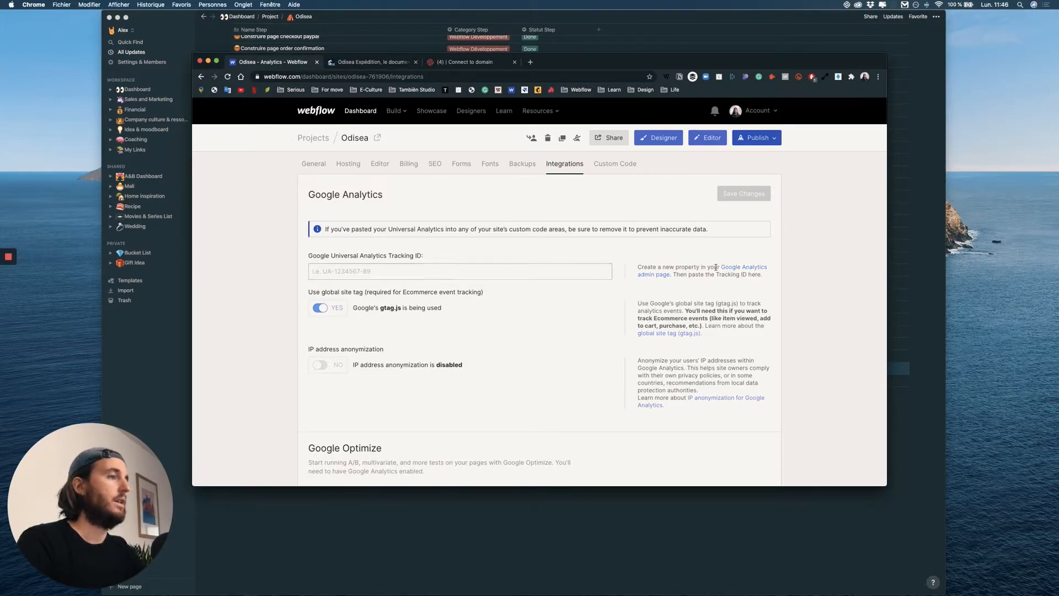
pyautogui.click(736, 268)
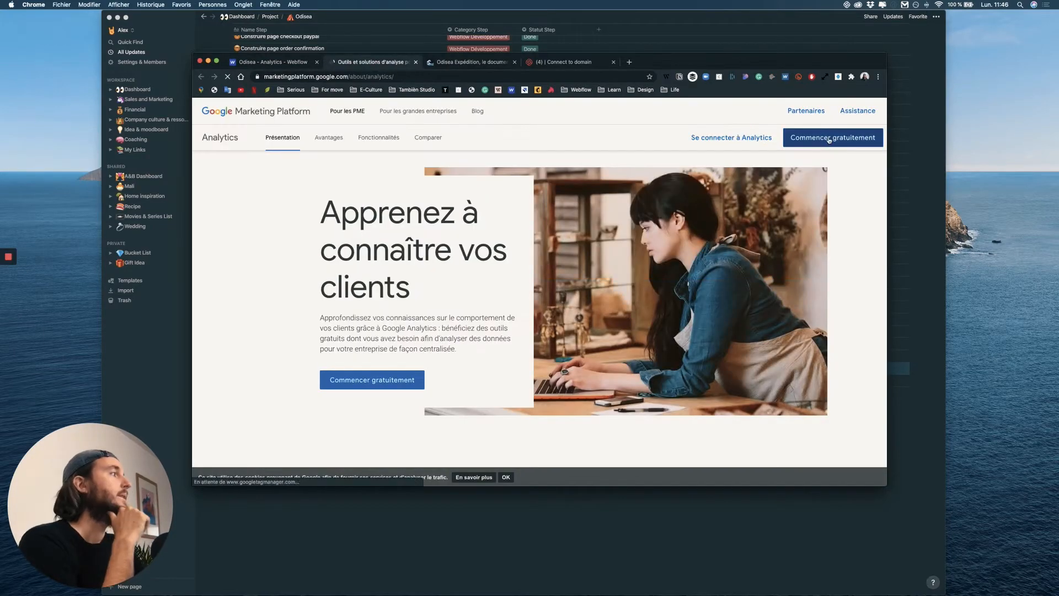
pyautogui.click(767, 135)
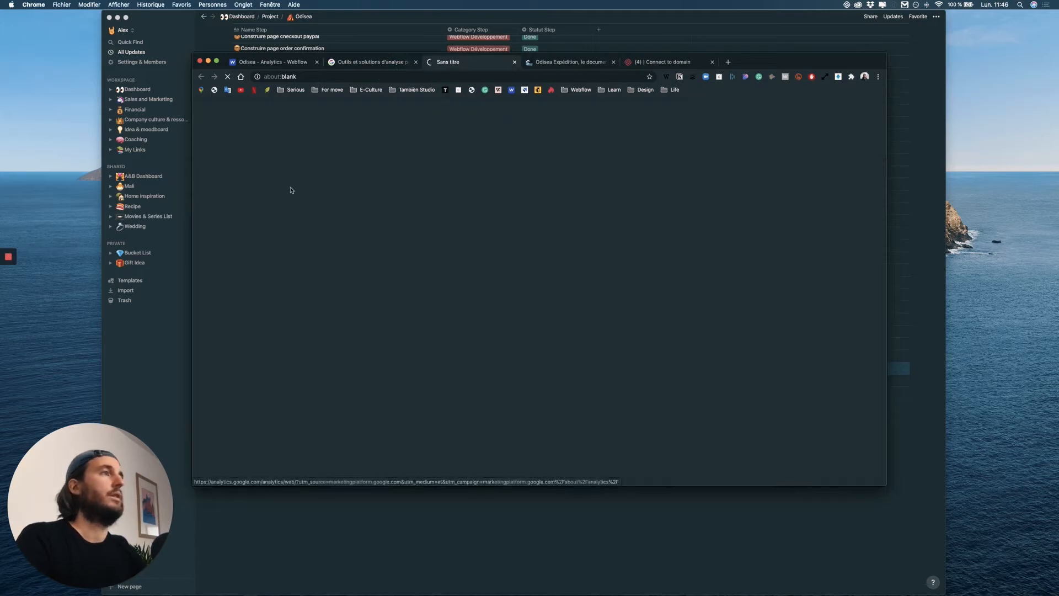
pyautogui.click(416, 62)
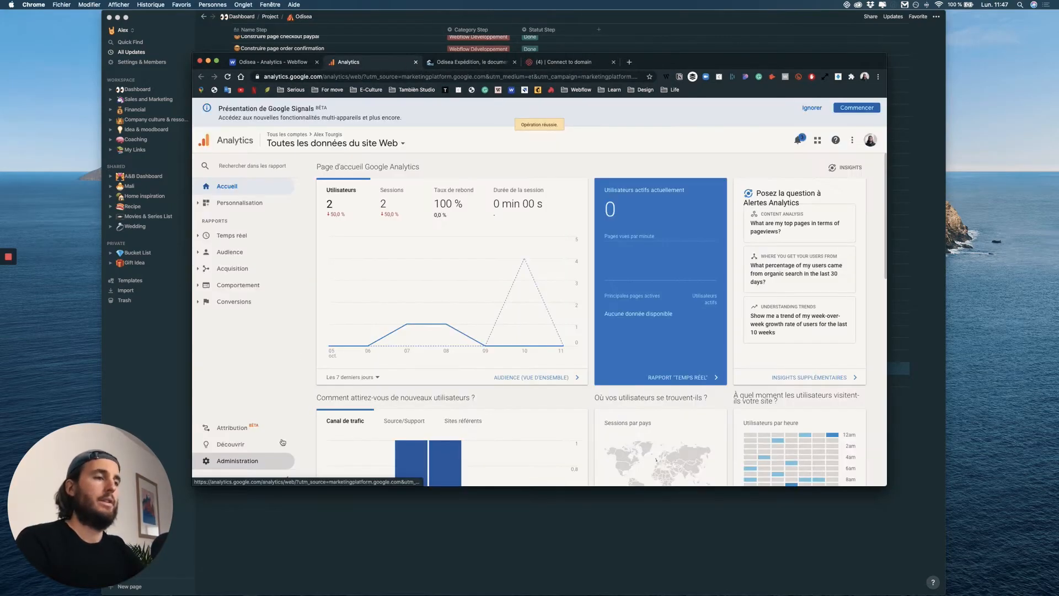
# Start creating a new Analytics account in the administration area and name it Odisea.
pyautogui.click(259, 460)
pyautogui.click(322, 185)
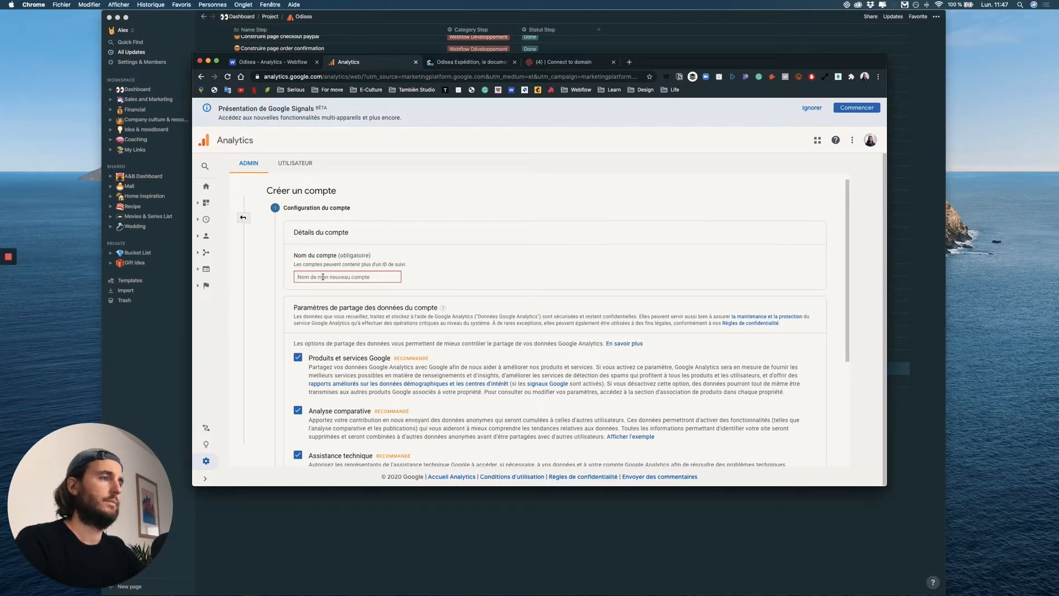
pyautogui.write('Odisea')
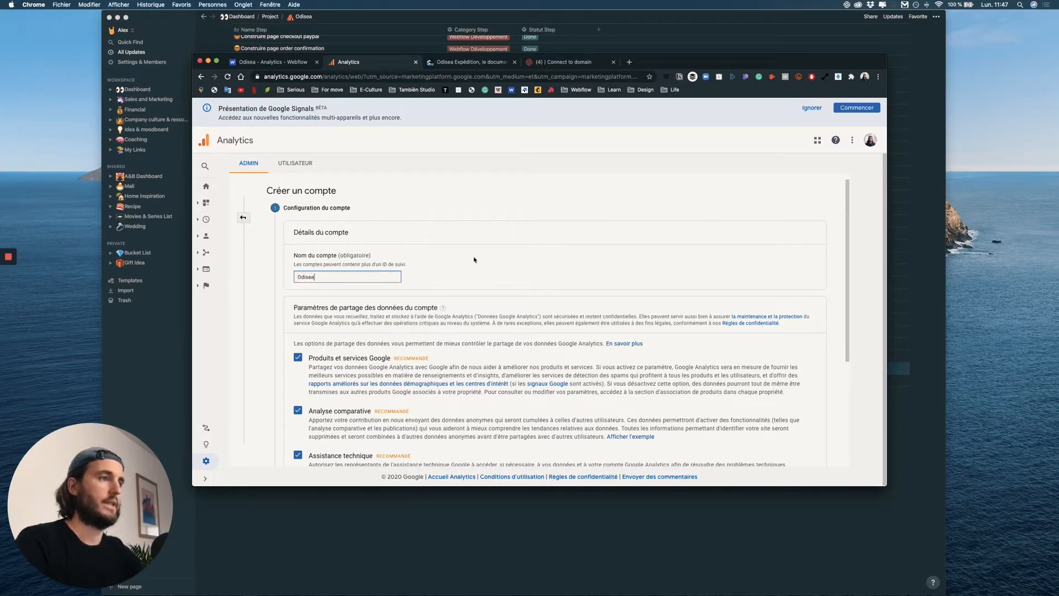
pyautogui.click(483, 265)
pyautogui.scroll(-2, 446, 294)
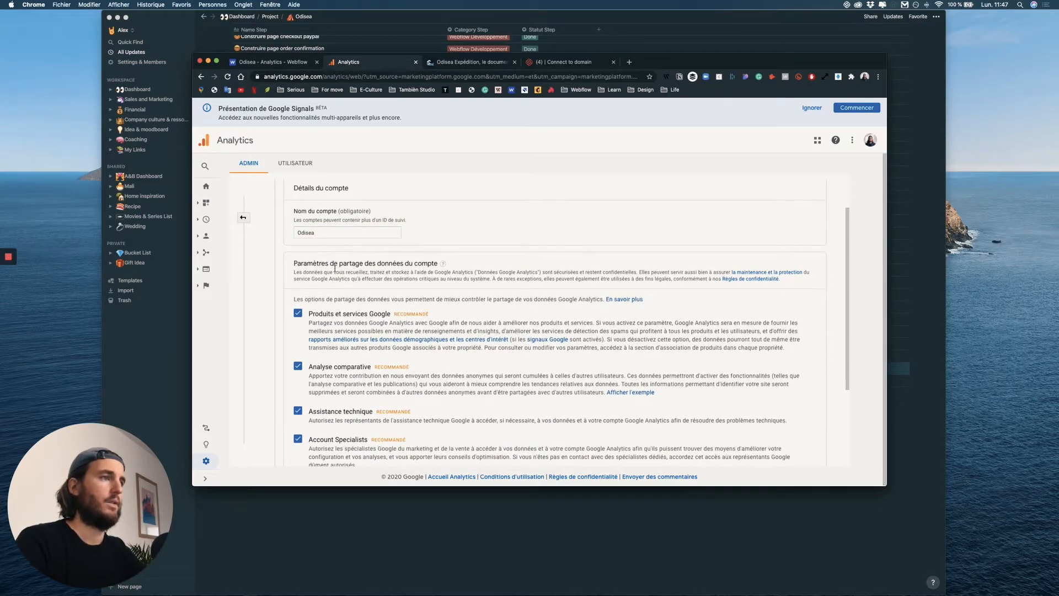
# Turn off all four data-sharing options for the new account: Google products and services, benchmarking, technical support and Account Specialists.
pyautogui.scroll(-1, 357, 306)
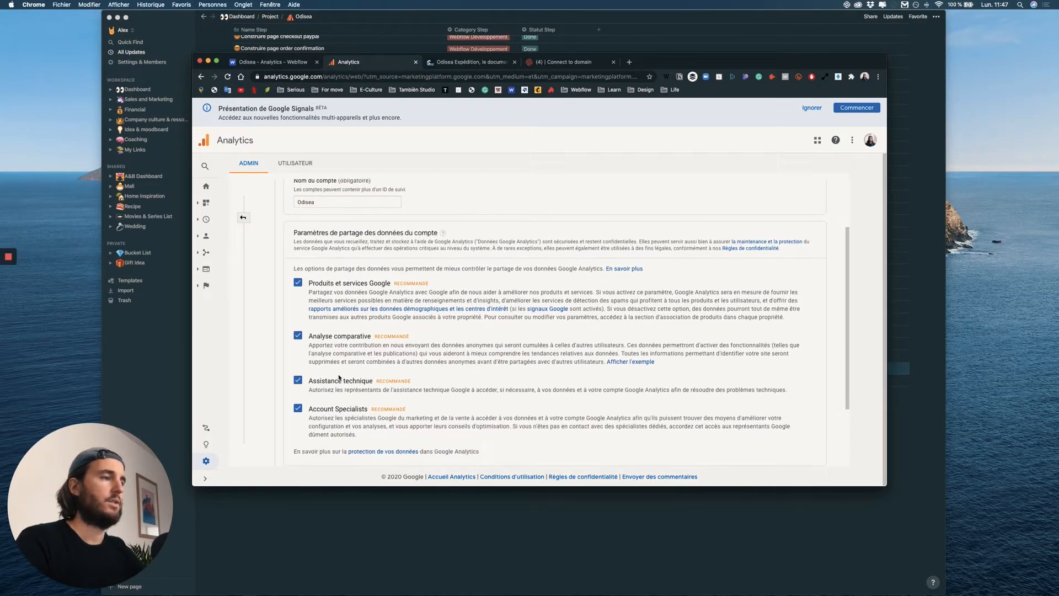
pyautogui.click(297, 408)
pyautogui.click(298, 380)
pyautogui.click(298, 335)
pyautogui.click(298, 282)
pyautogui.scroll(3, 381, 312)
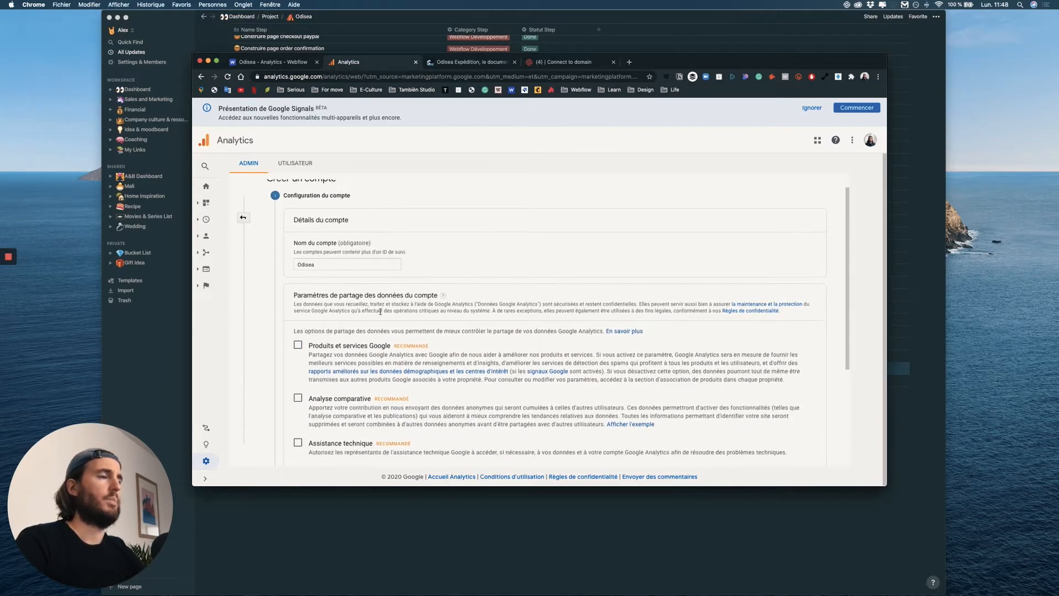
# Continue the account creation to the property configuration, keeping Web as what to measure.
pyautogui.scroll(-5, 380, 312)
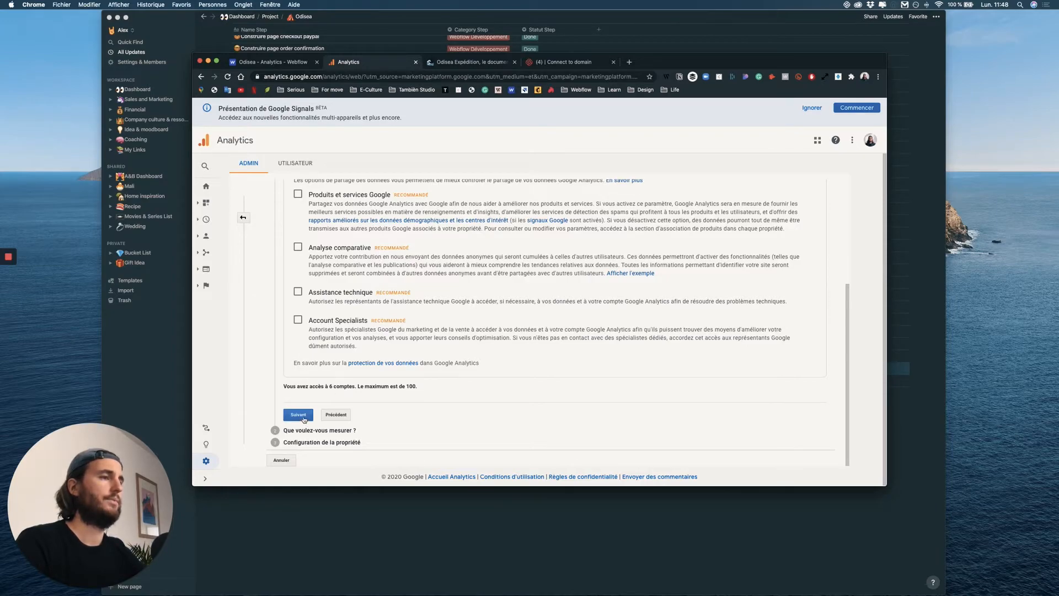
pyautogui.click(303, 419)
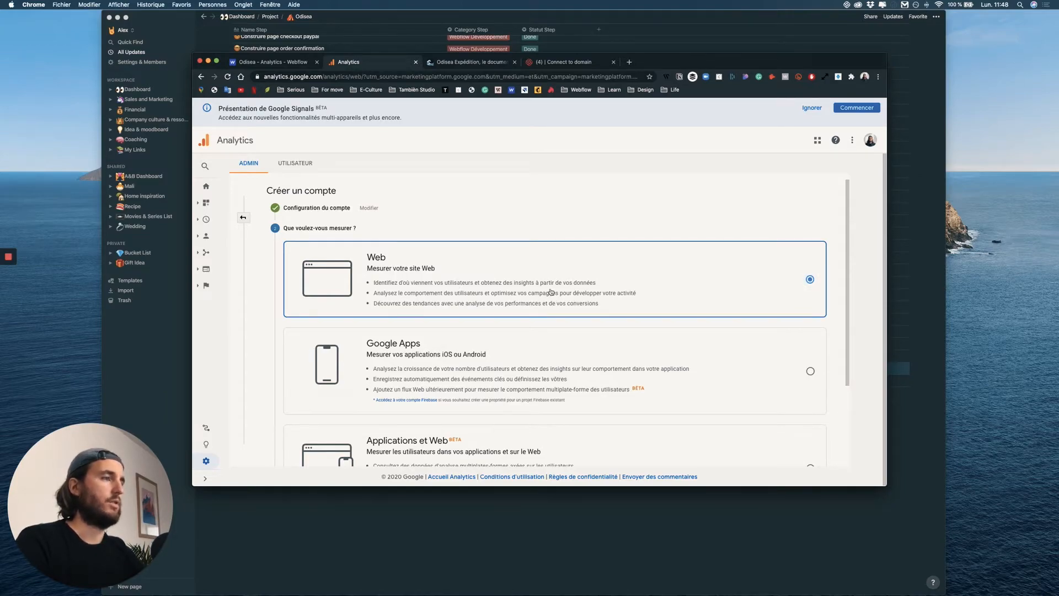
pyautogui.scroll(-5, 550, 292)
pyautogui.click(303, 425)
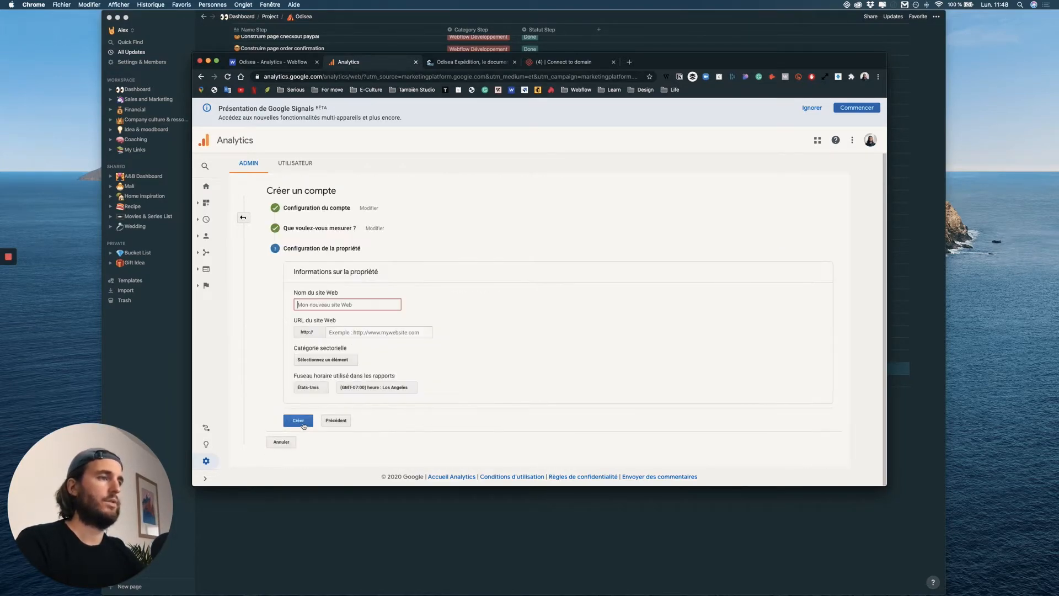
# Copy the live Odisea site's address from its open page and return to the Analytics property form.
pyautogui.click(440, 62)
pyautogui.click(288, 76)
pyautogui.press('super+c')
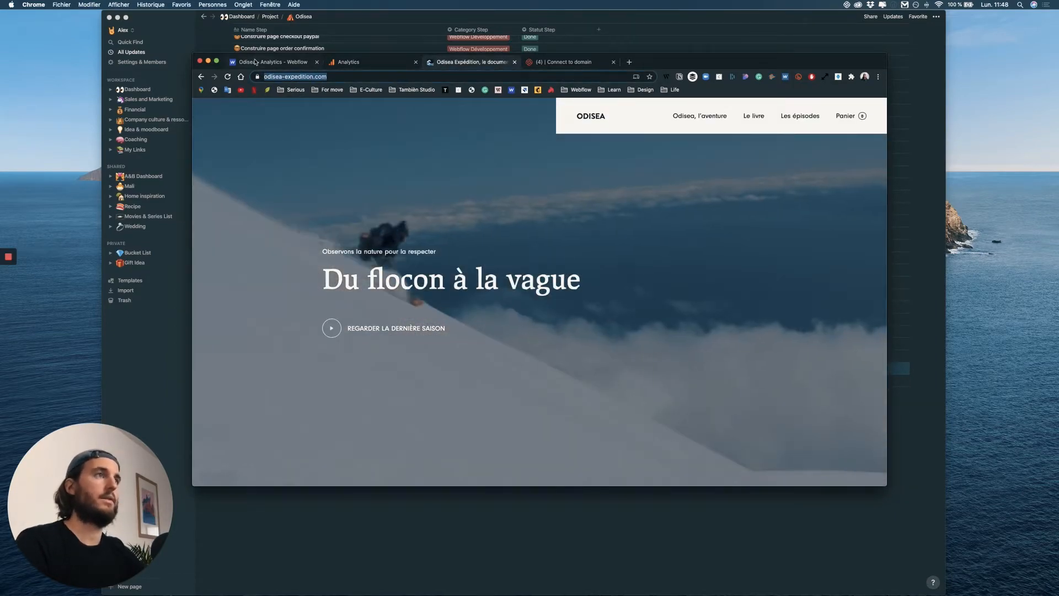
pyautogui.click(255, 62)
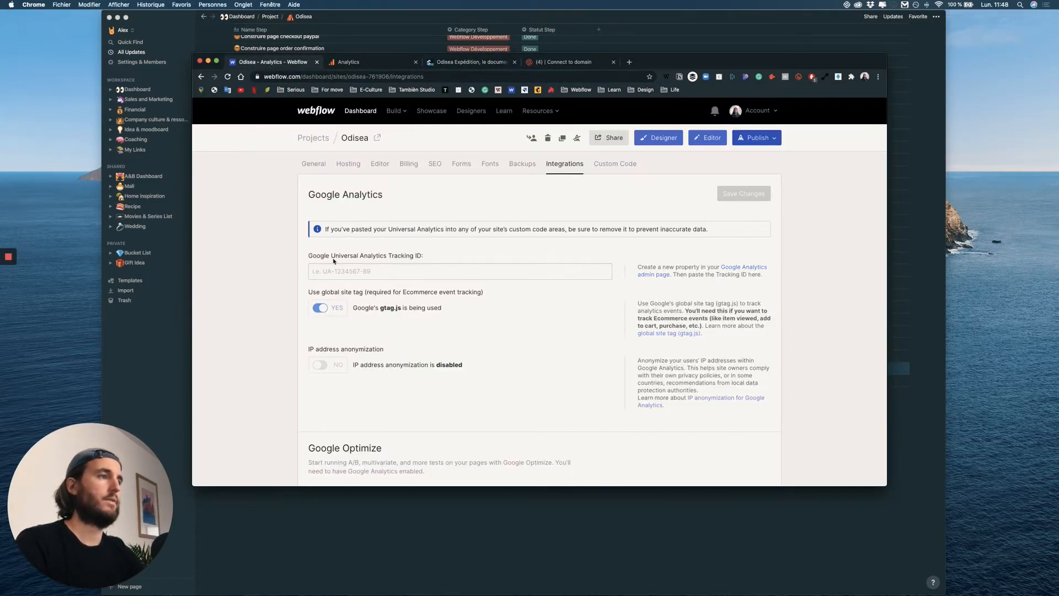
pyautogui.click(372, 63)
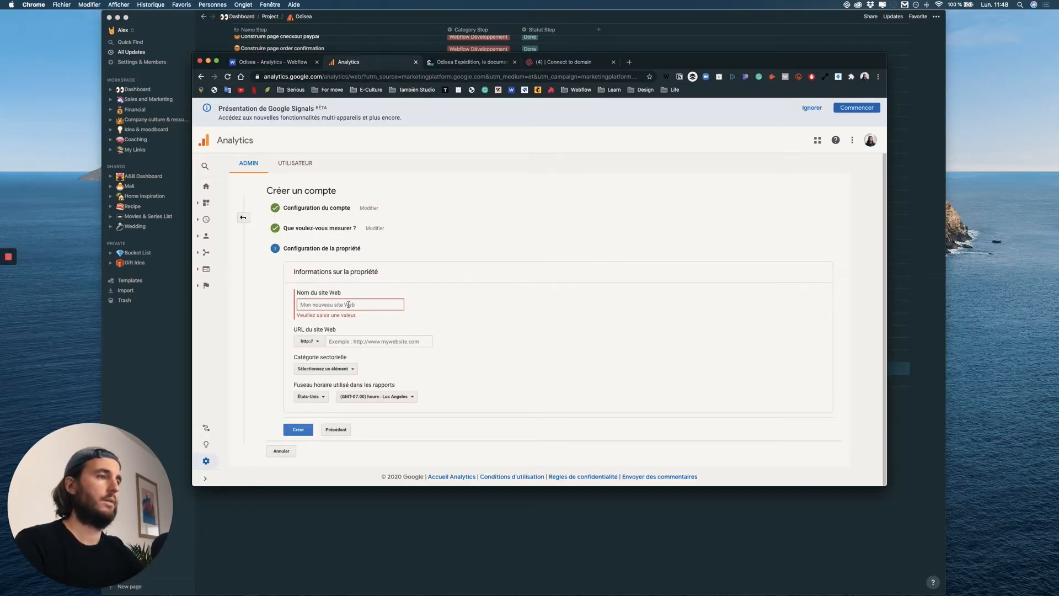
pyautogui.write('Odisea')
pyautogui.click(392, 331)
pyautogui.press('super+v')
pyautogui.moveTo(347, 332); pyautogui.dragTo(296, 330)
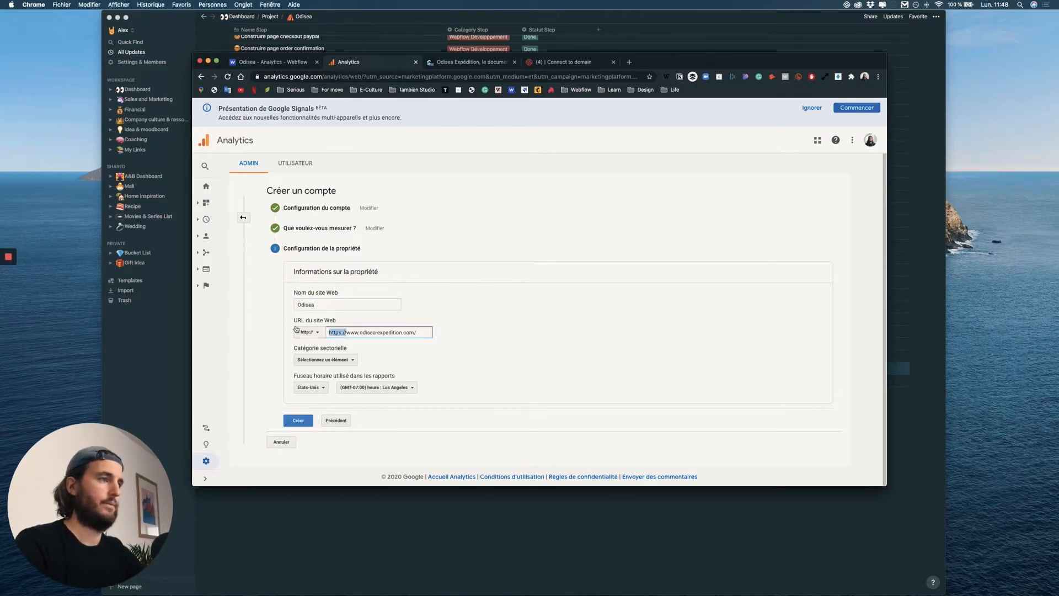
pyautogui.press('BackSpace')
pyautogui.click(548, 372)
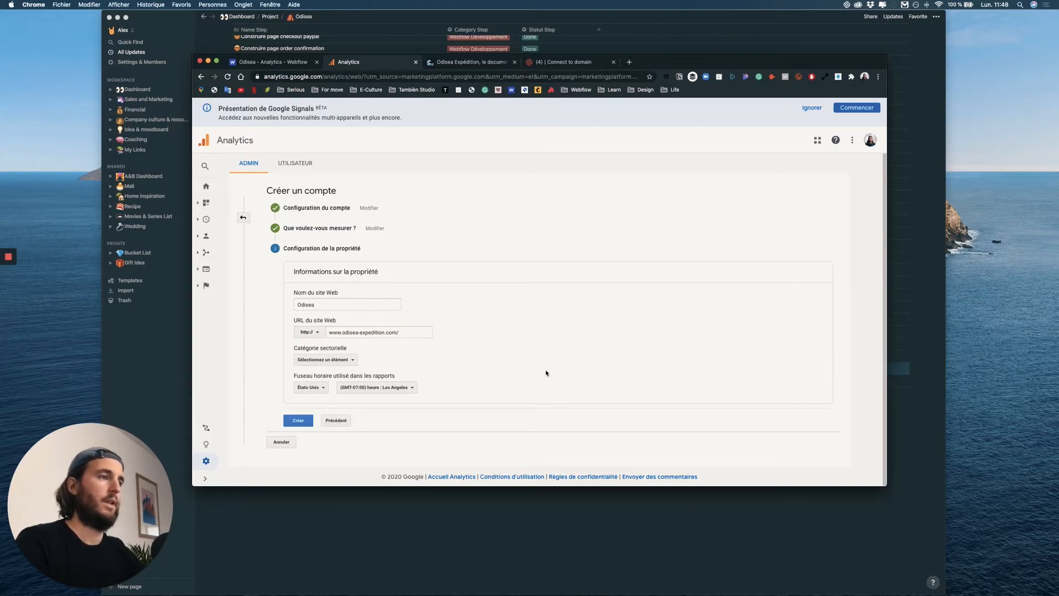
# Set the property's industry category to "Arts et divertissements" and look through the other available categories.
pyautogui.click(347, 363)
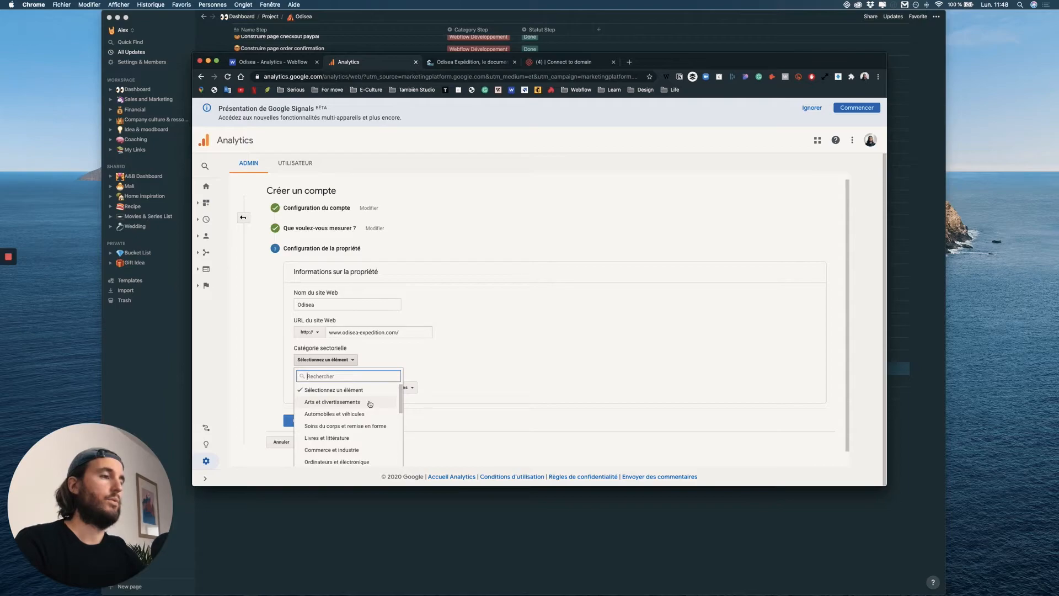
pyautogui.click(370, 403)
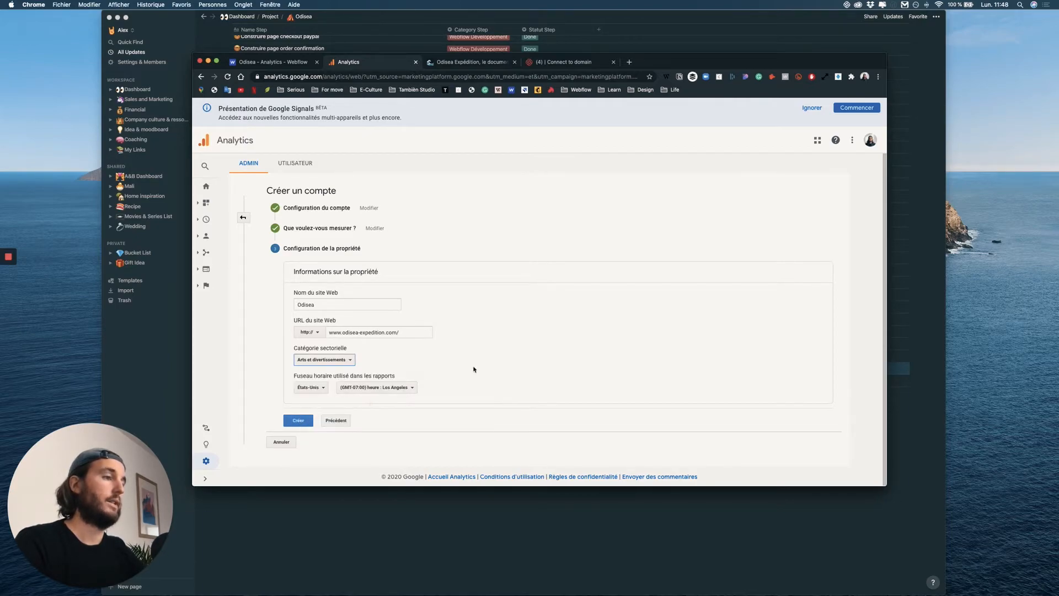
pyautogui.click(325, 361)
pyautogui.scroll(-2, 334, 411)
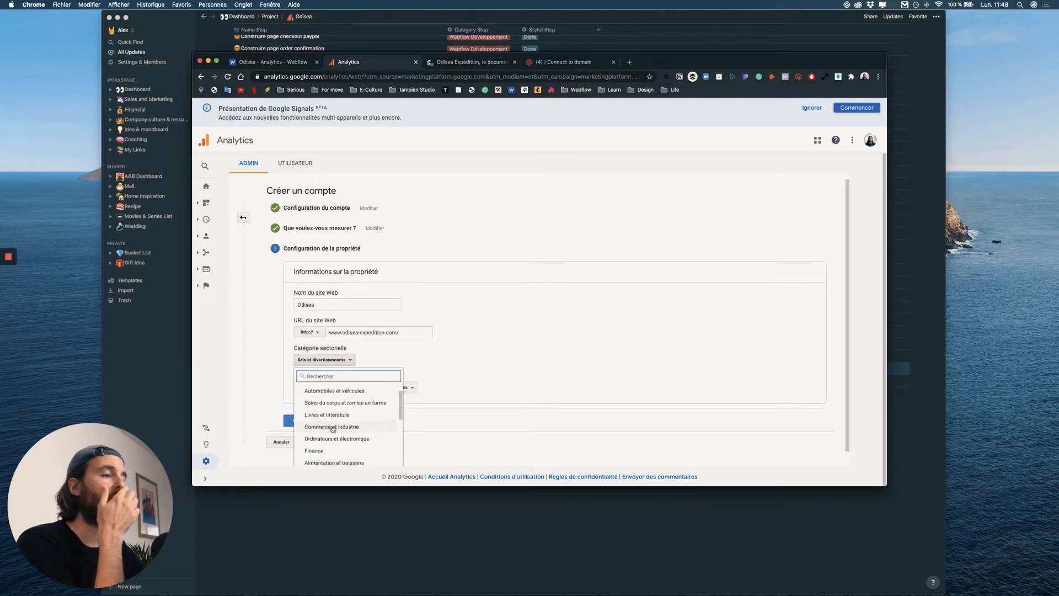
pyautogui.scroll(-10, 335, 428)
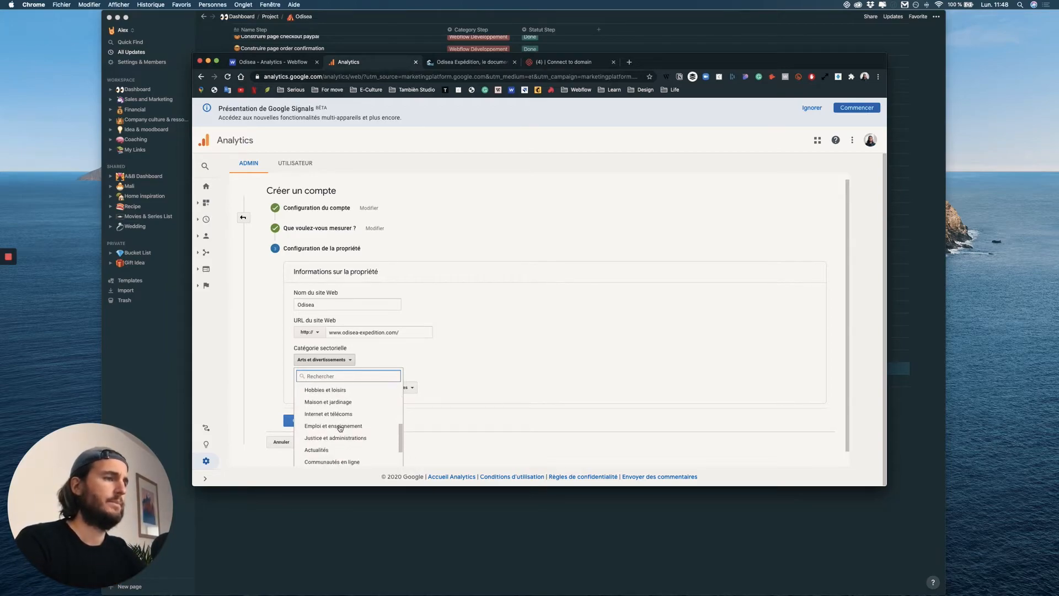
pyautogui.scroll(-5, 340, 428)
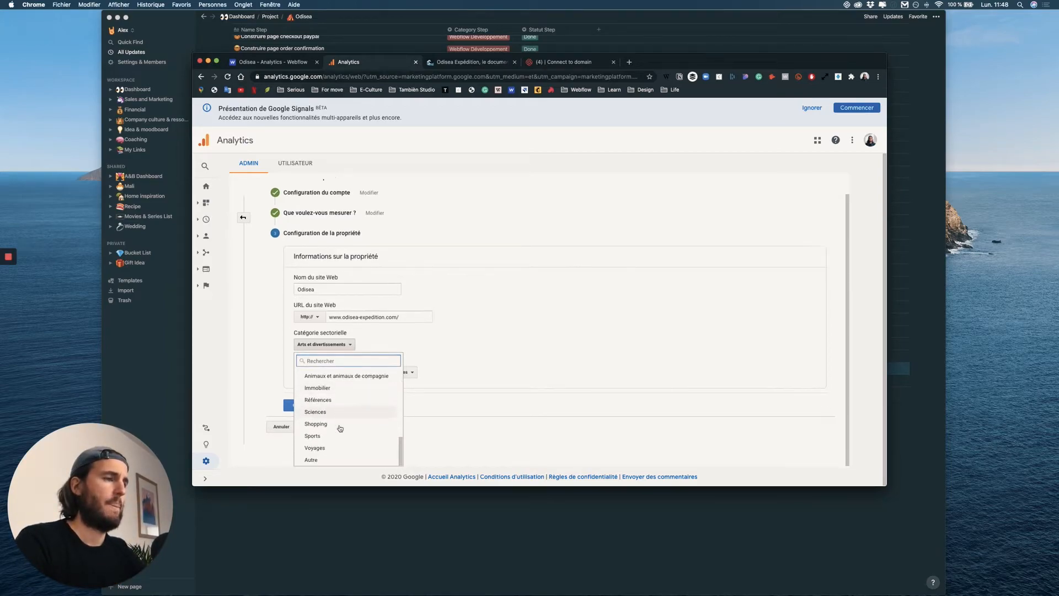
pyautogui.scroll(15, 331, 400)
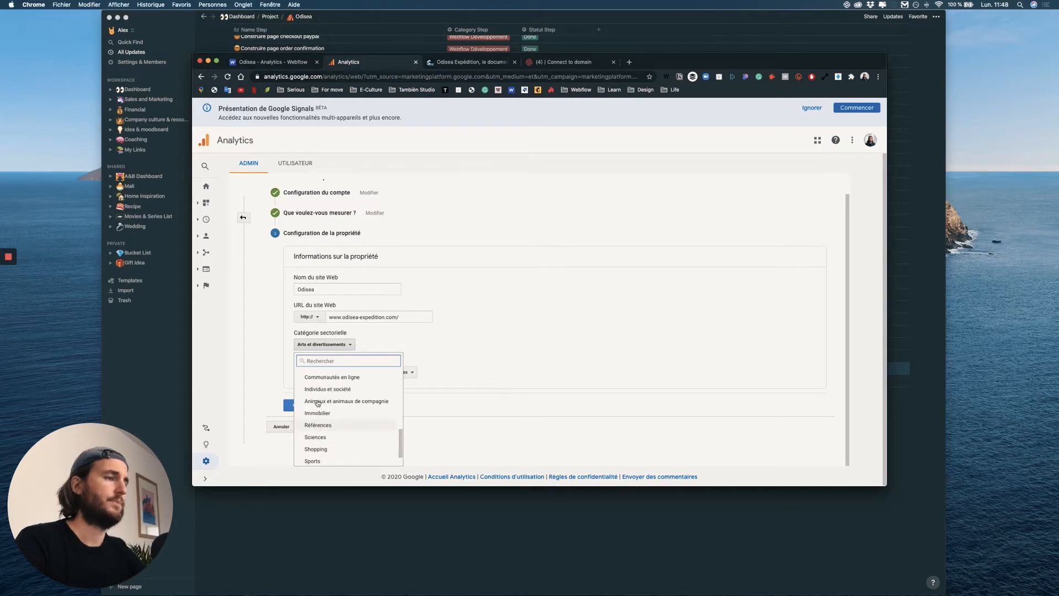
pyautogui.click(465, 364)
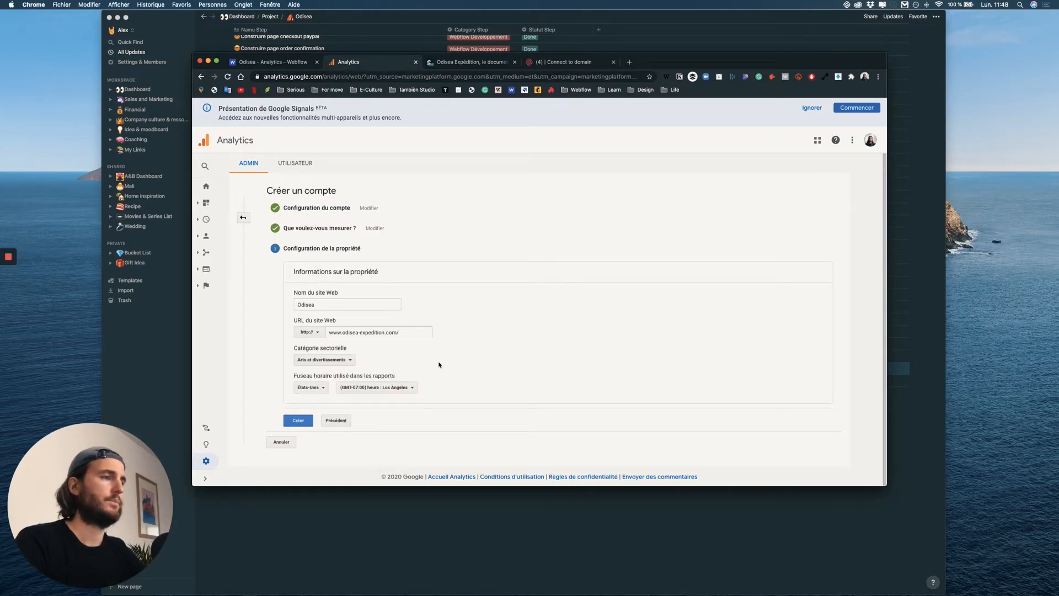
# Set the country for the report time zone to France.
pyautogui.click(327, 389)
pyautogui.write('fr')
pyautogui.click(317, 302)
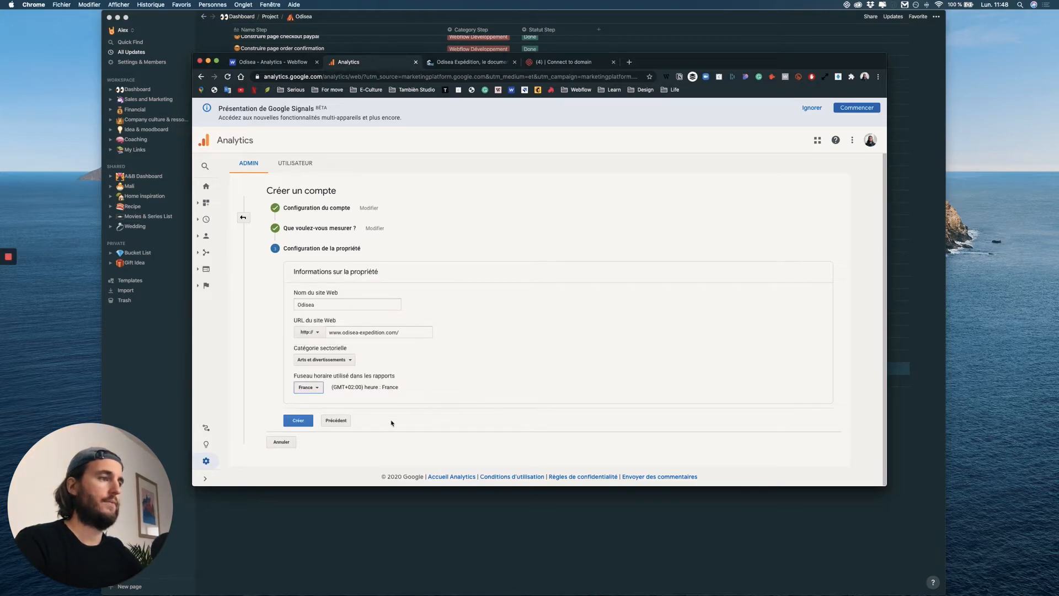
# Create the account and accept the Google Analytics terms of service, including the GDPR data-processing terms.
pyautogui.click(297, 420)
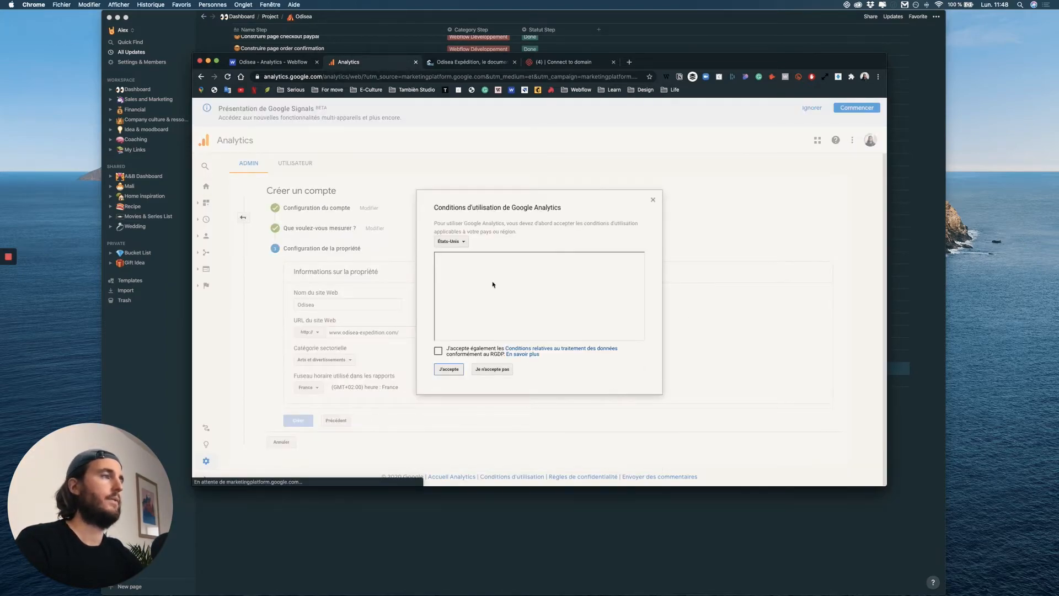
pyautogui.click(438, 352)
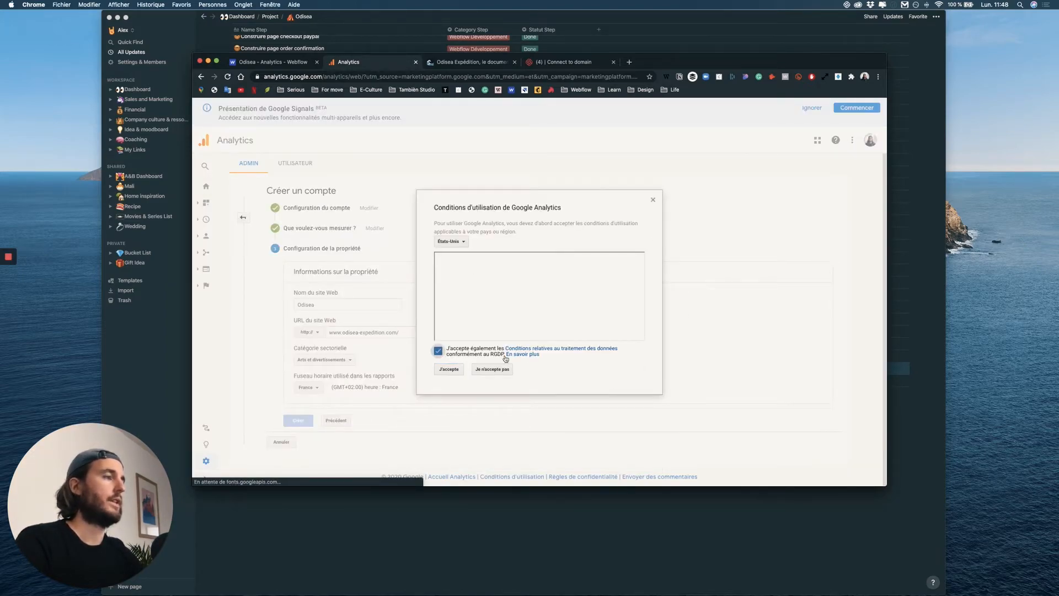
pyautogui.click(451, 369)
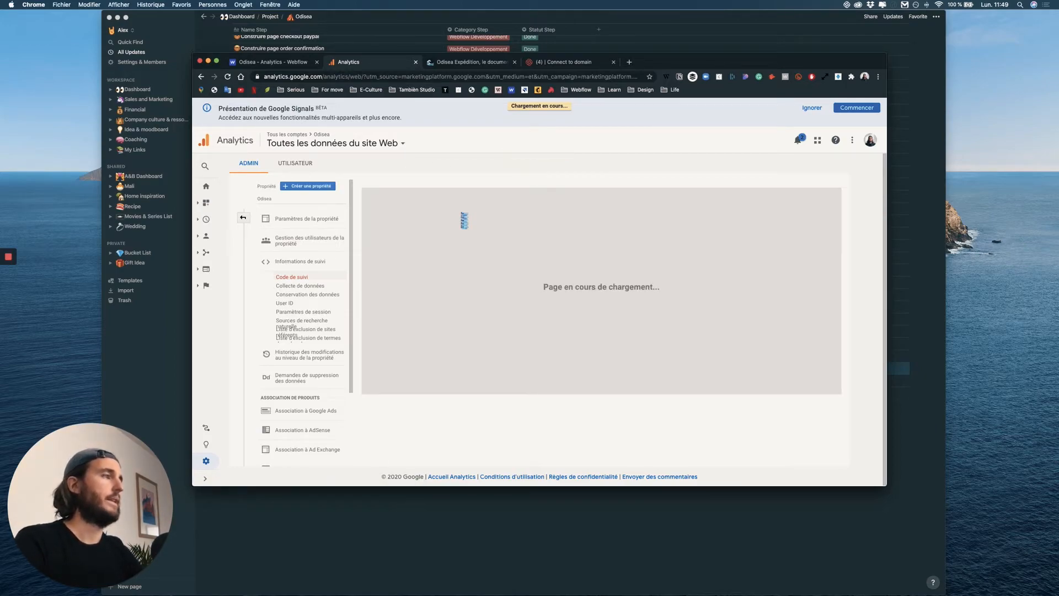
# Copy the new property's tracking ID into the Odisea project's Google Analytics integration in Webflow and save the changes.
pyautogui.tripleClick(411, 206)
pyautogui.press('super+c')
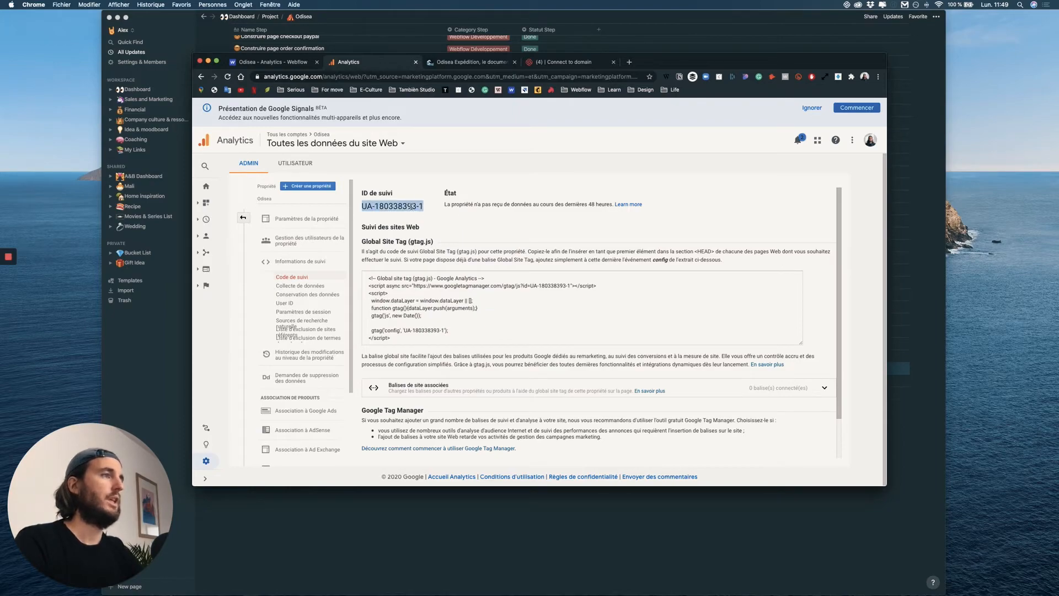
pyautogui.click(296, 62)
pyautogui.click(339, 269)
pyautogui.press('super+v')
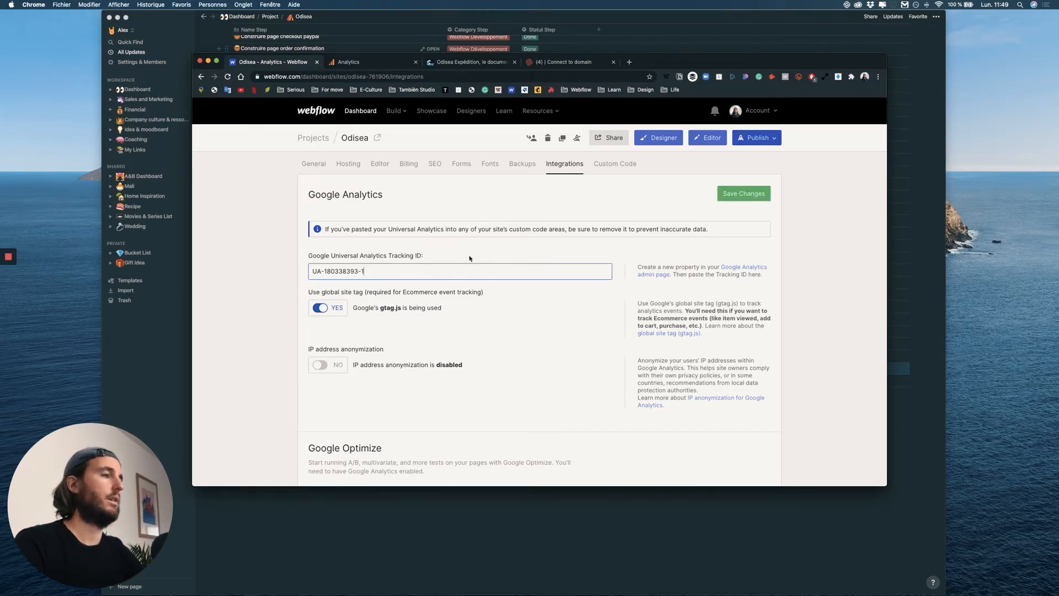
pyautogui.click(756, 199)
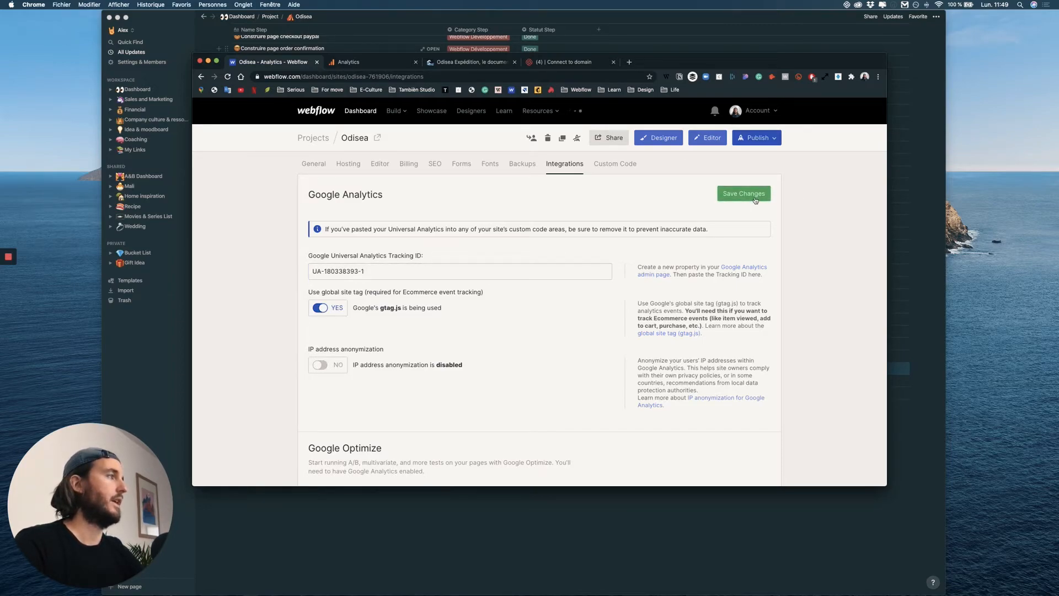
pyautogui.click(756, 137)
pyautogui.click(654, 174)
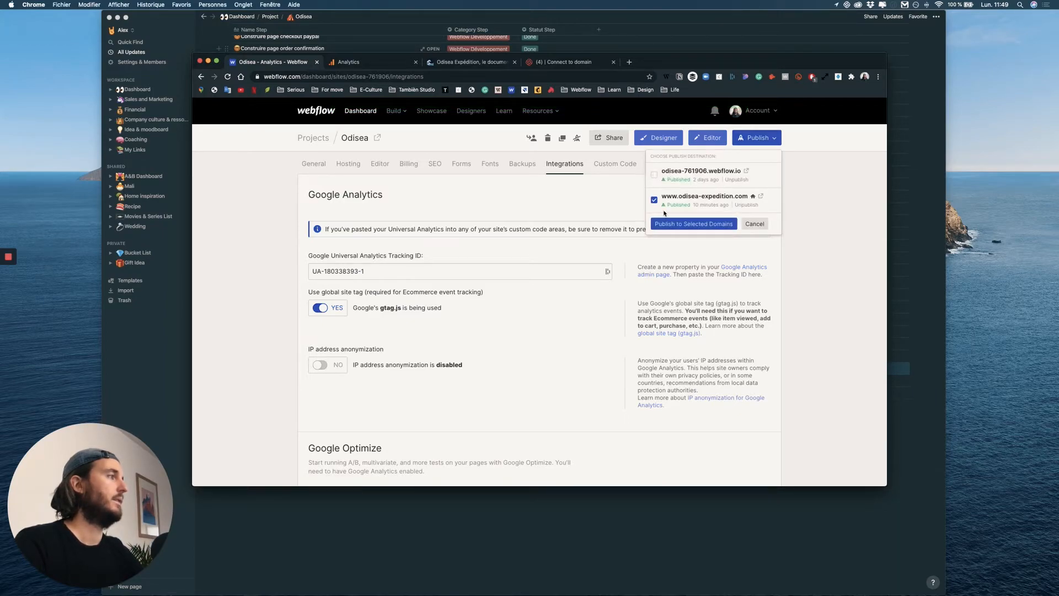
pyautogui.click(693, 223)
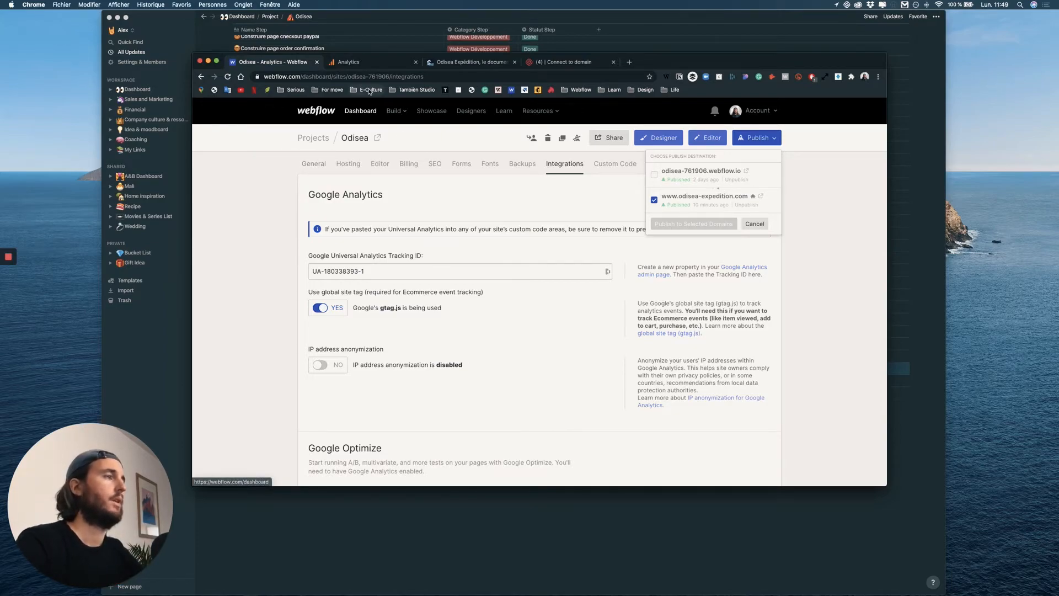
# Check the Odisea property's tracking status in Google Analytics, and view its home overview and the list of Analytics accounts.
pyautogui.click(393, 60)
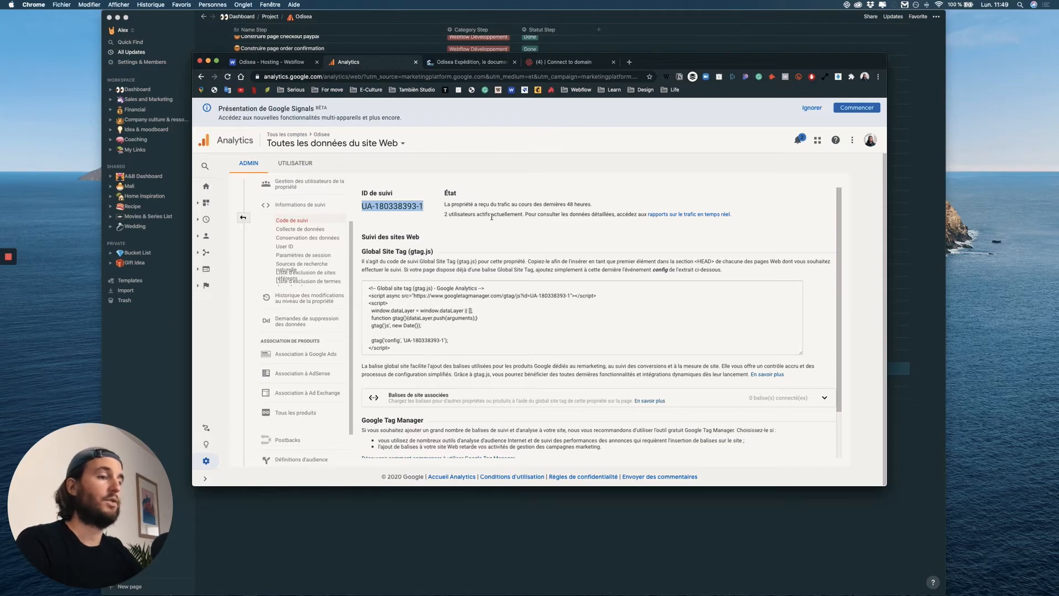
pyautogui.click(206, 187)
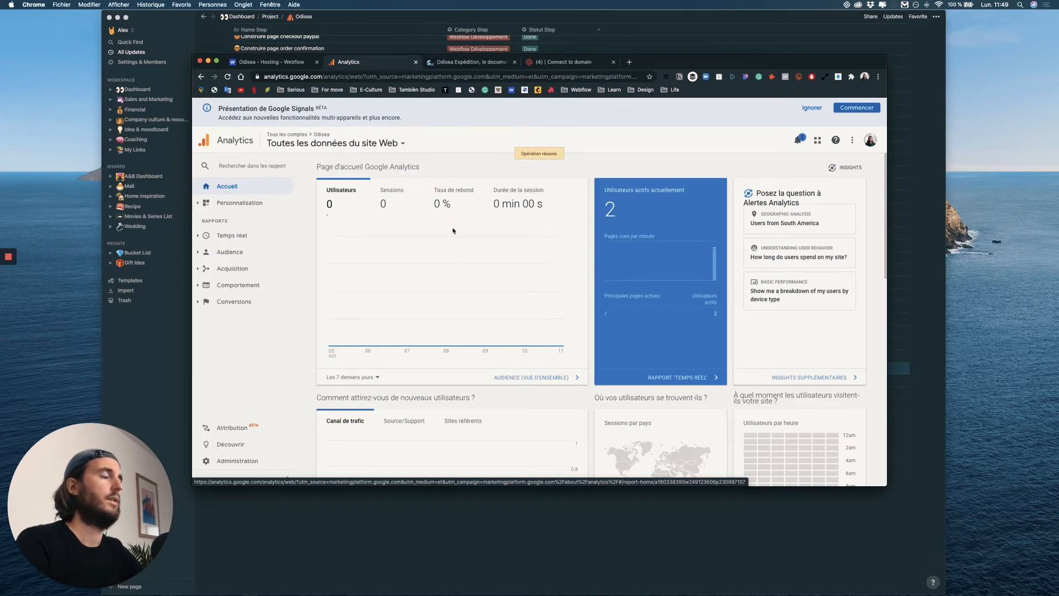
pyautogui.click(370, 141)
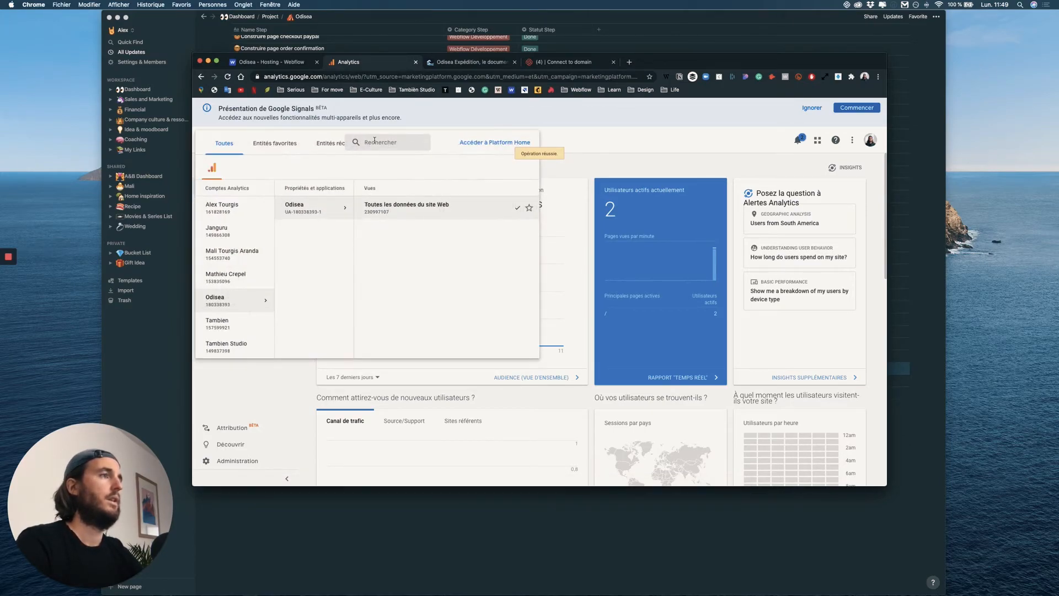
pyautogui.click(317, 213)
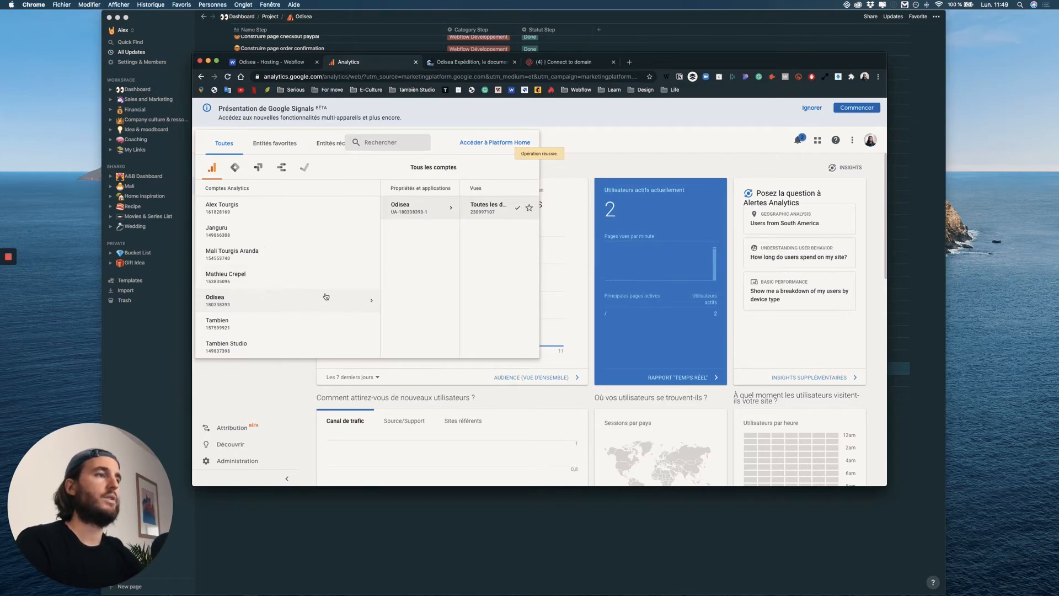
pyautogui.click(648, 146)
# Examine the Odisea home dashboard's cards for active users, acquisition channels, sessions by country and users by hour.
pyautogui.scroll(-2, 606, 233)
pyautogui.scroll(2, 607, 234)
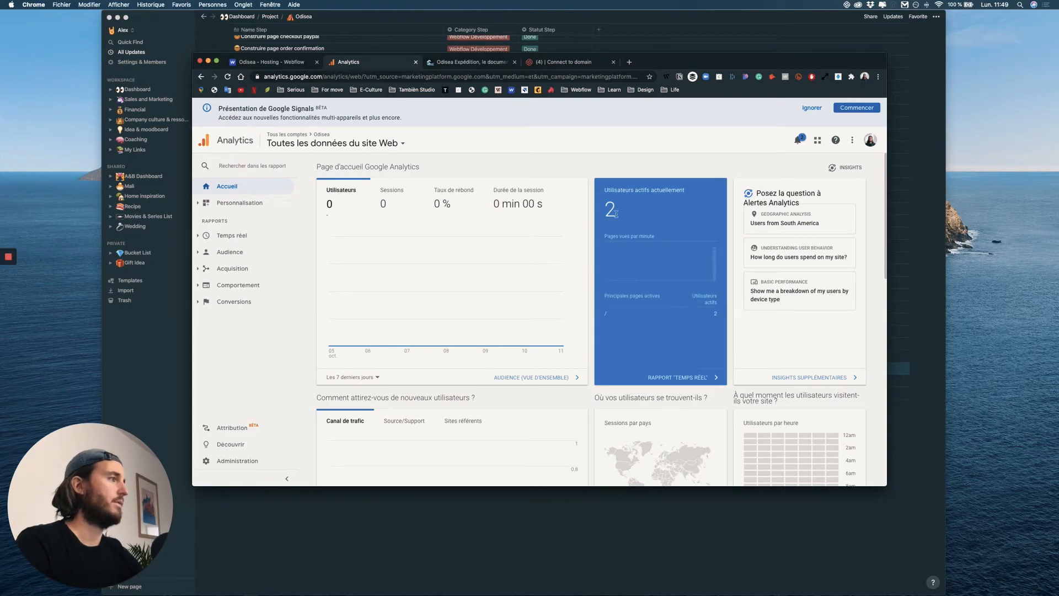
pyautogui.scroll(-10, 651, 237)
pyautogui.scroll(4, 692, 265)
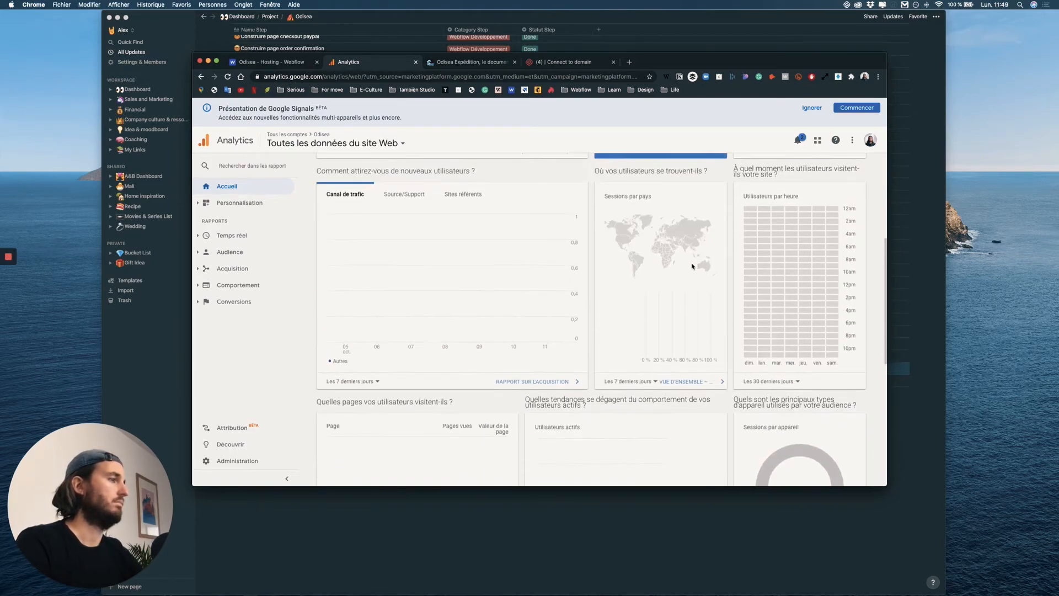
pyautogui.scroll(-2, 693, 267)
pyautogui.scroll(8, 690, 263)
pyautogui.scroll(-3, 689, 263)
pyautogui.scroll(3, 690, 264)
pyautogui.scroll(-2, 670, 237)
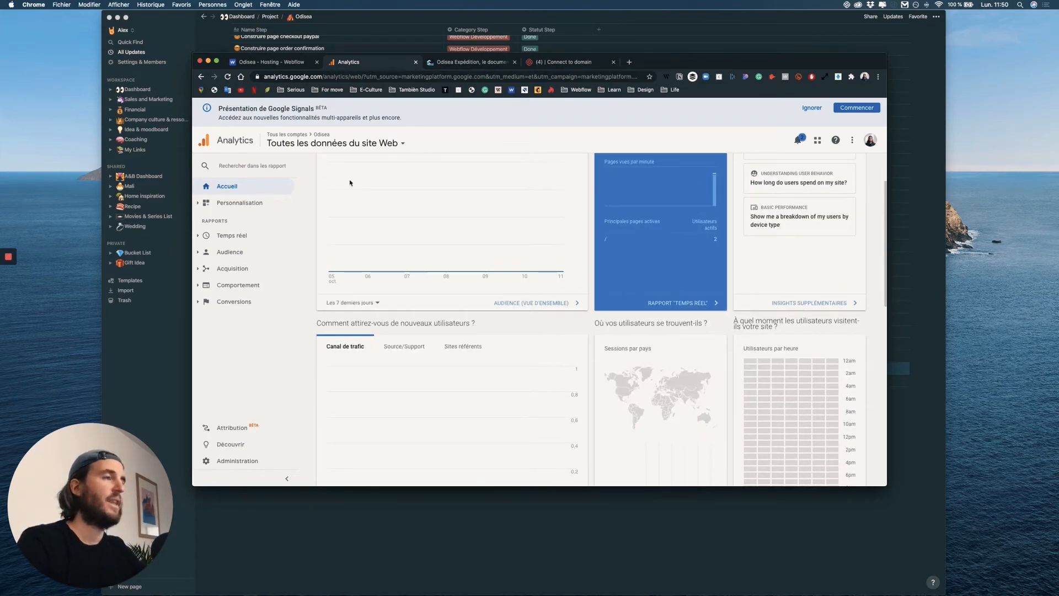
pyautogui.scroll(2, 526, 237)
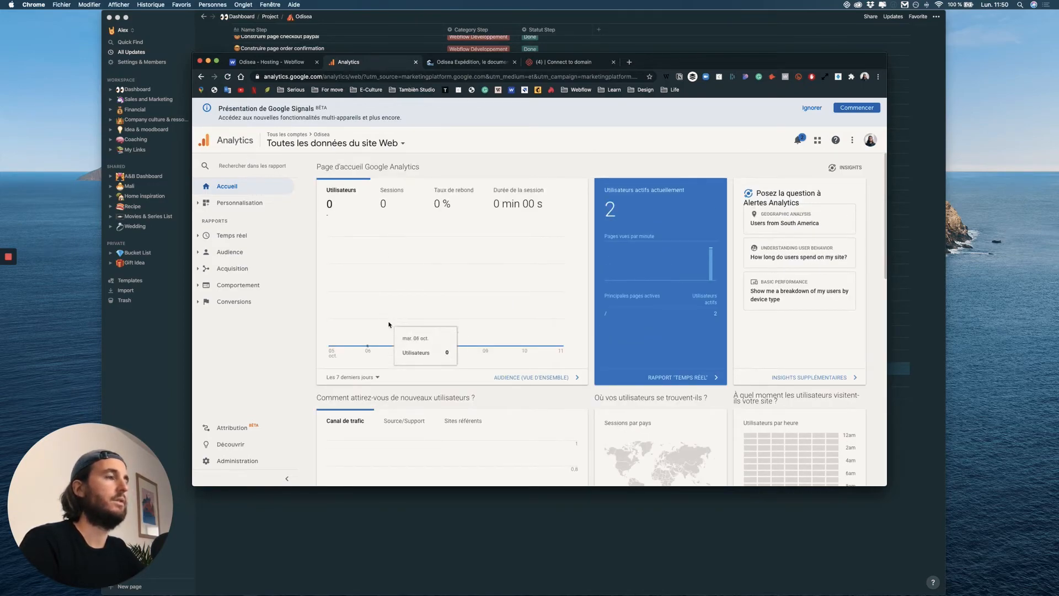
pyautogui.scroll(-3, 552, 342)
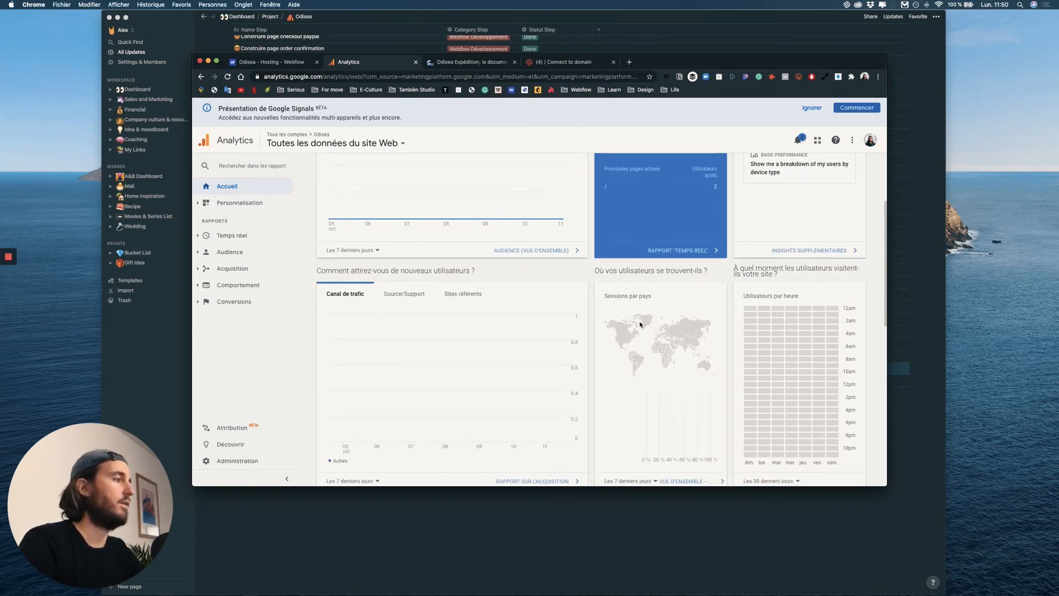
# Examine the Odisea home dashboard's lower cards for visited pages, active-user trends, sessions by device and user retention.
pyautogui.scroll(-1, 723, 316)
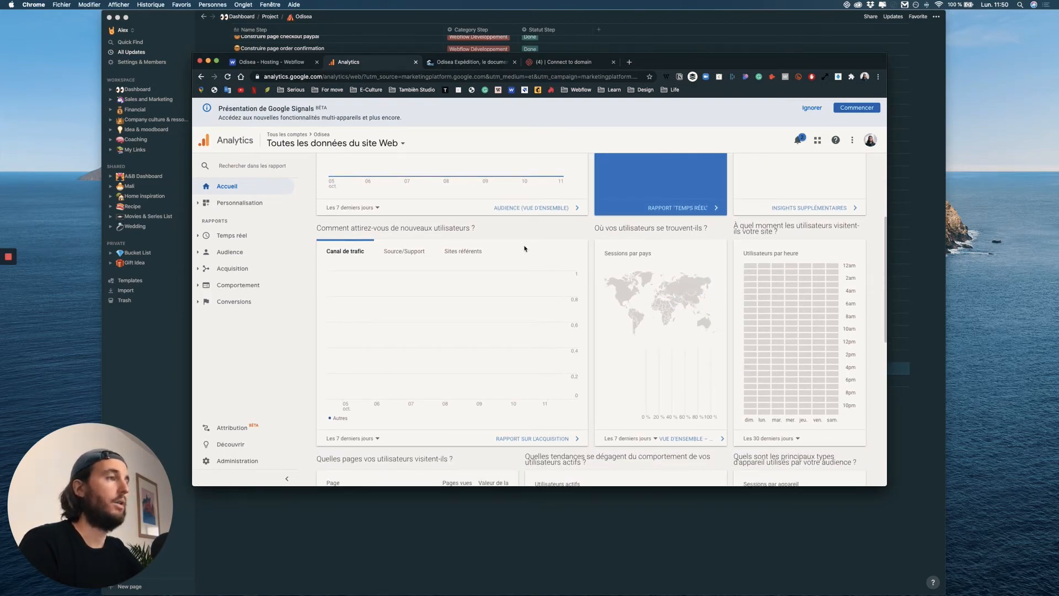
pyautogui.scroll(-5, 515, 264)
pyautogui.scroll(-1, 752, 250)
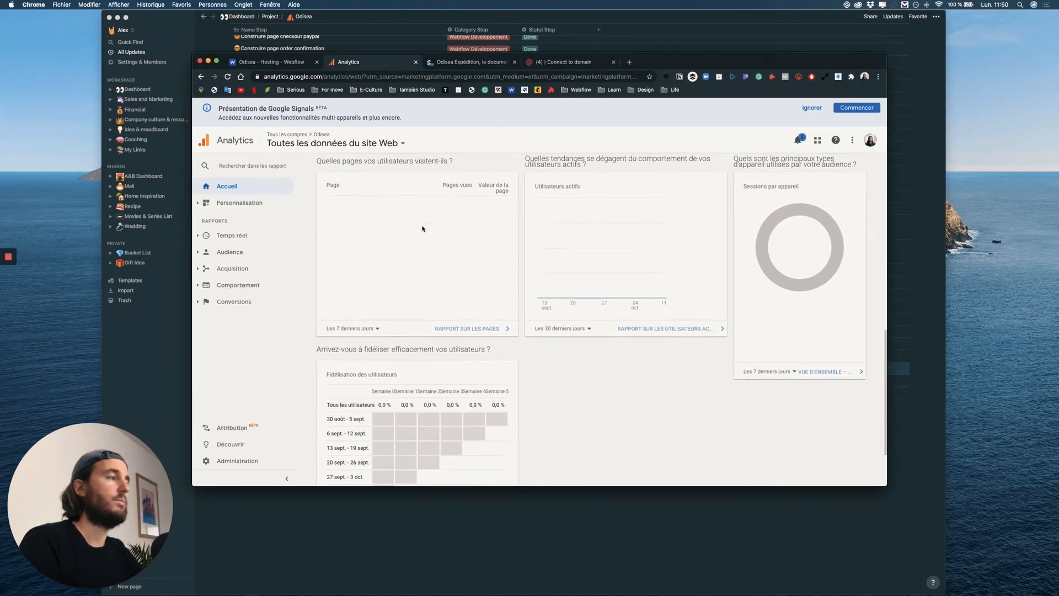
pyautogui.scroll(10, 488, 225)
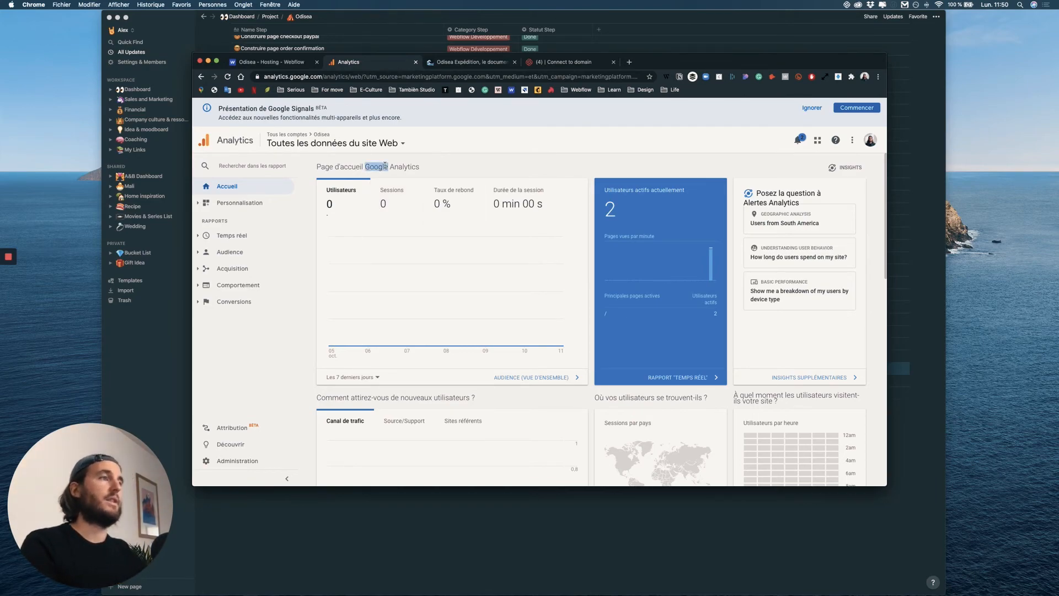
pyautogui.doubleClick(407, 168)
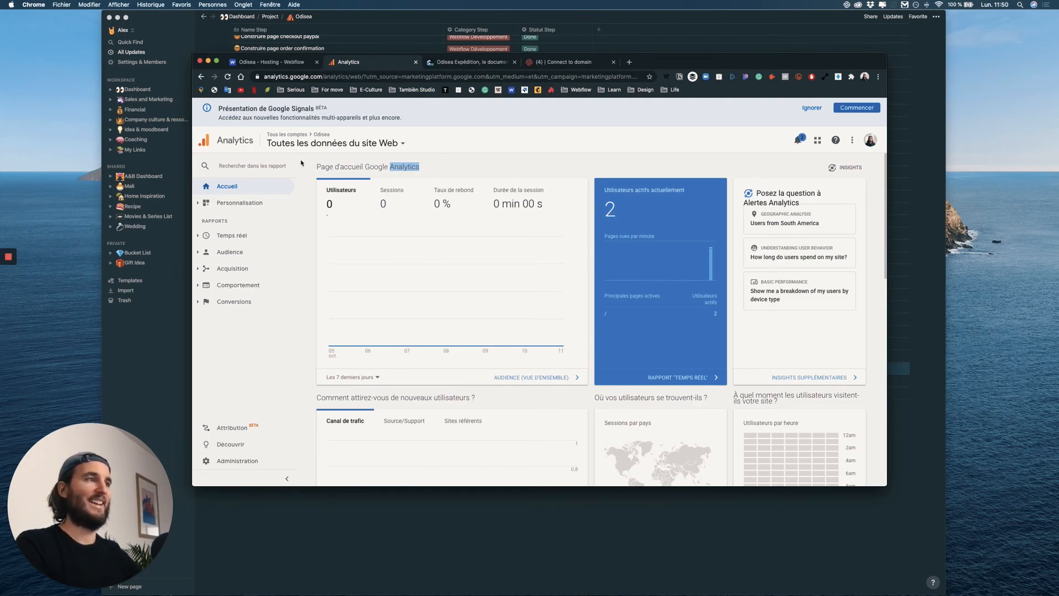
# Switch to Notion and set the status of the "Mettre en place Google Anylitics" task to Done.
pyautogui.press('super+Tab')
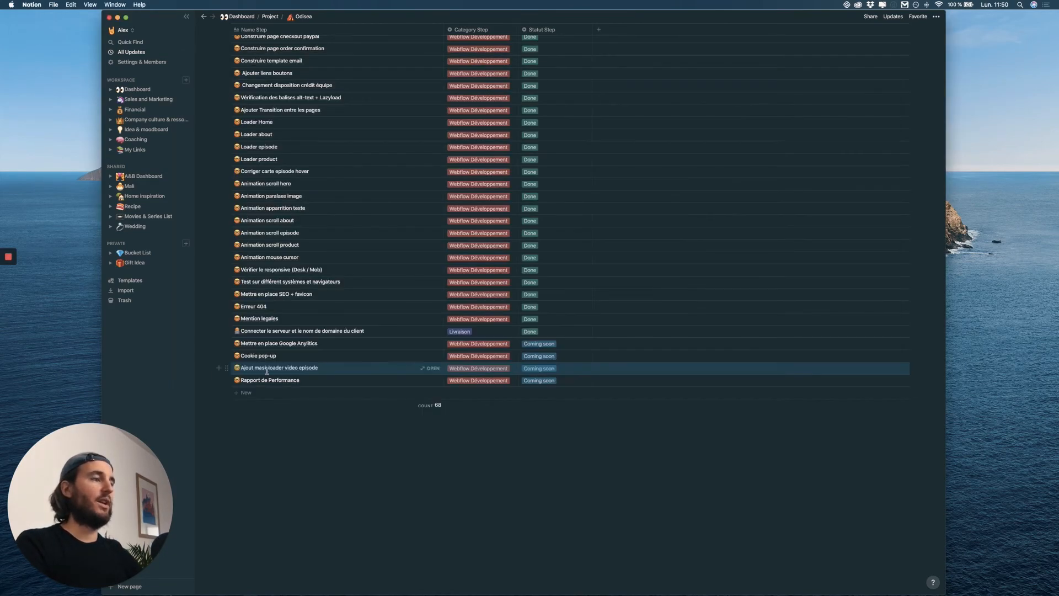
pyautogui.click(552, 343)
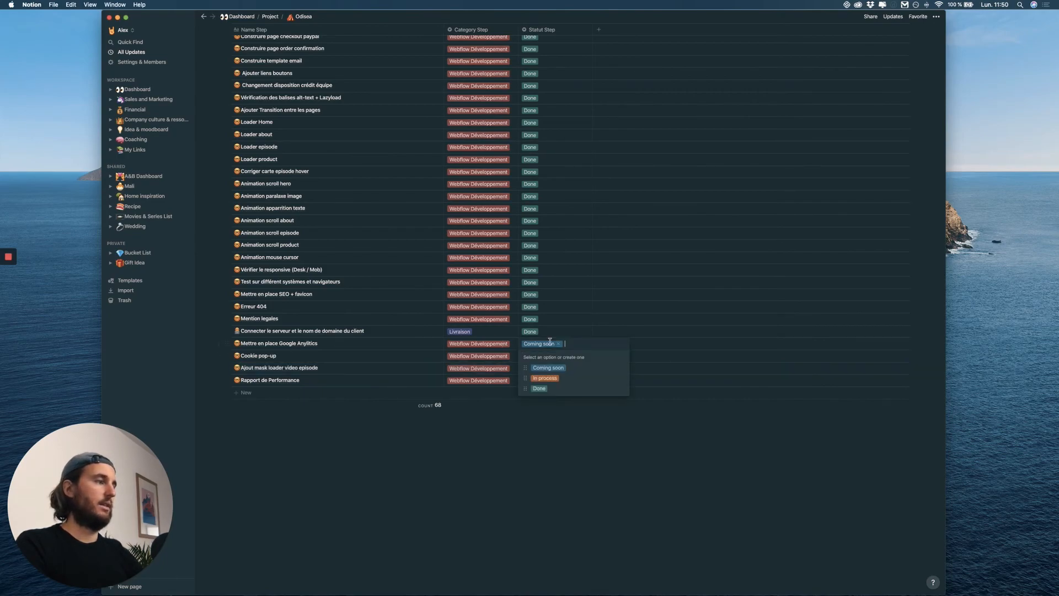
pyautogui.click(541, 385)
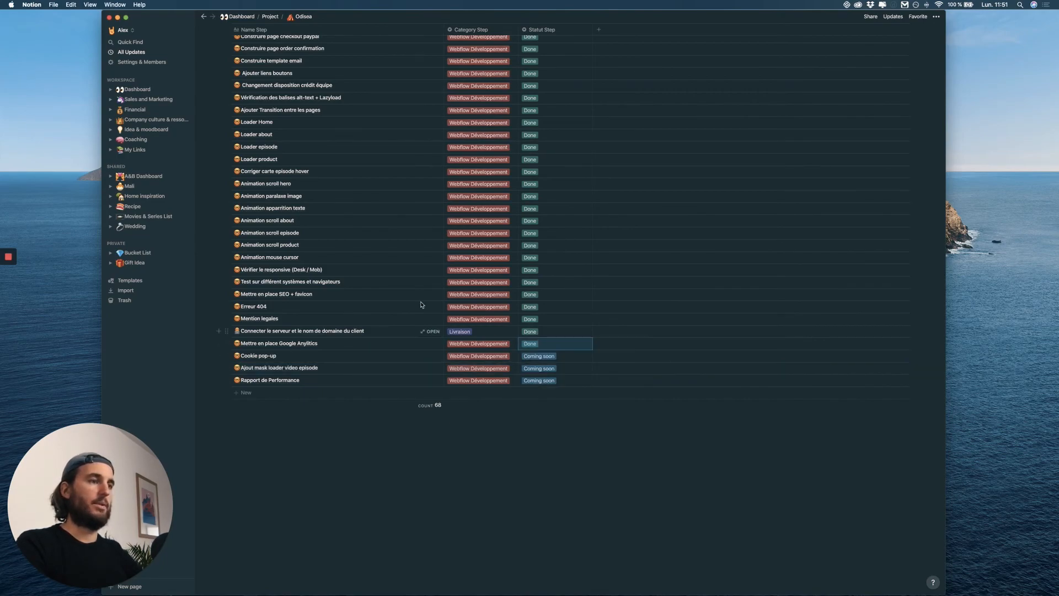